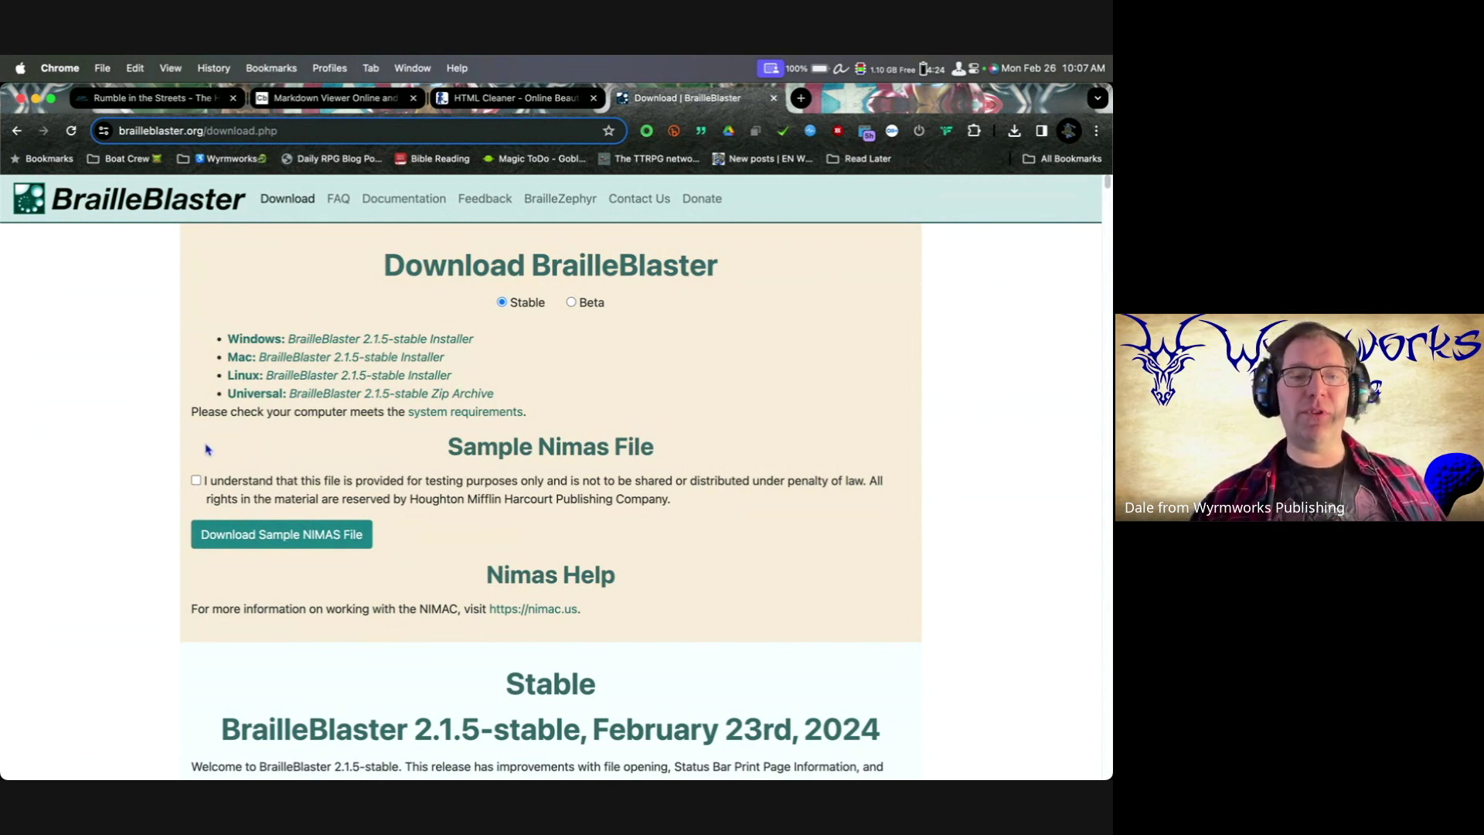
Launch BrailleBlaster and approve opening the app downloaded from the internet.
key("super+Tab")
key("Escape")
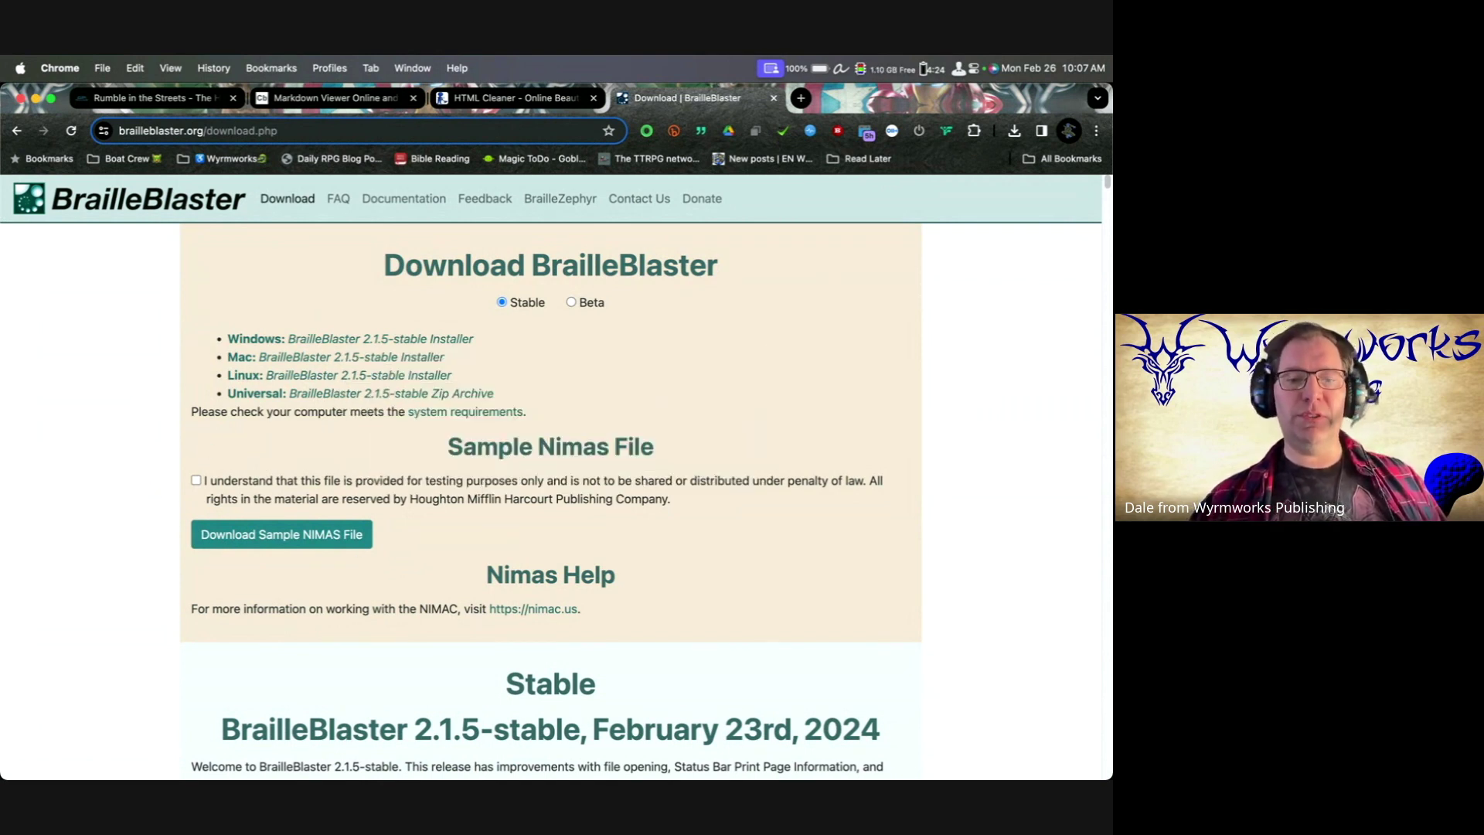
mouse_move(460, 762)
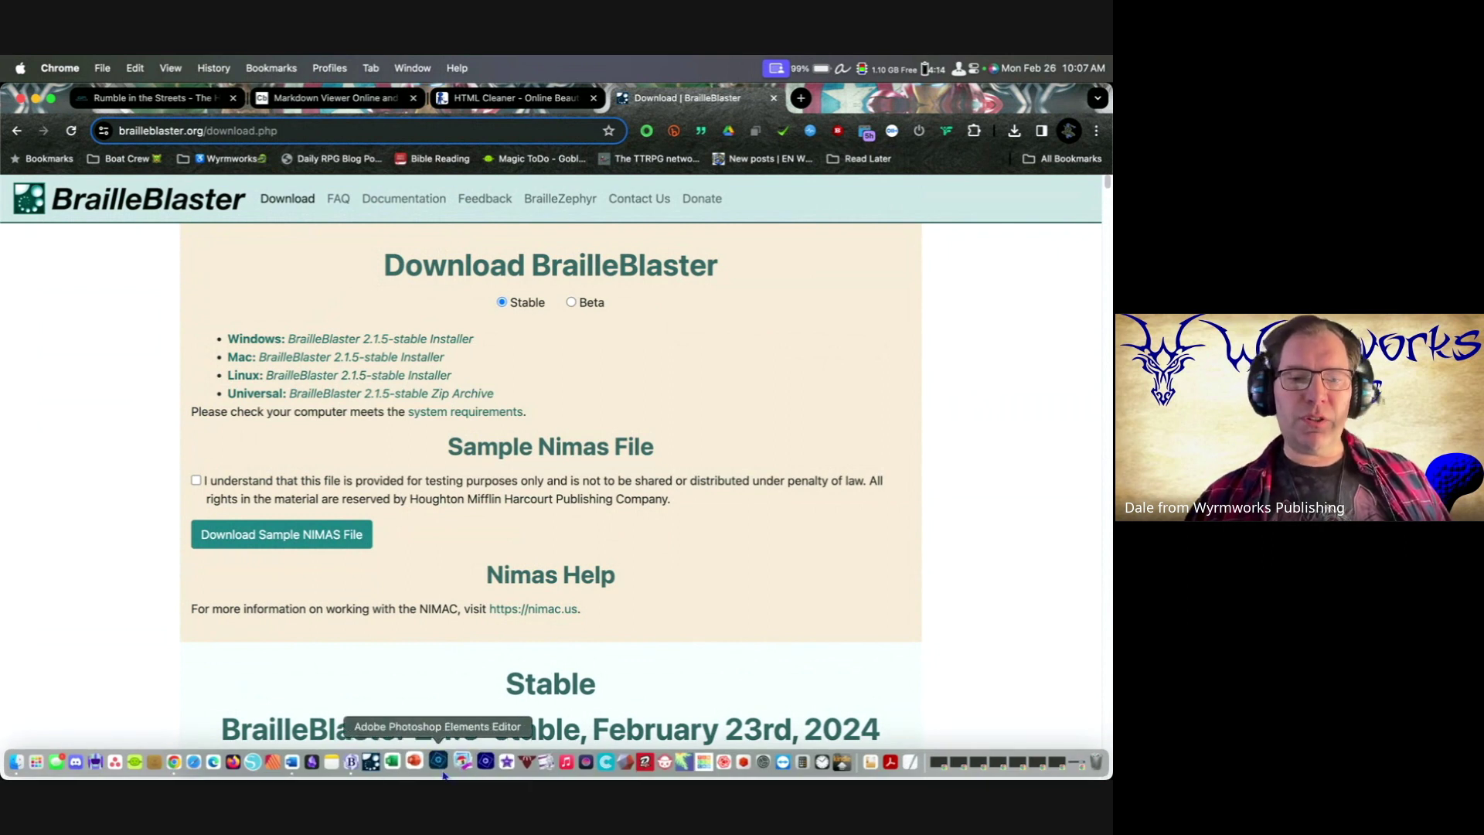
left_click(379, 761)
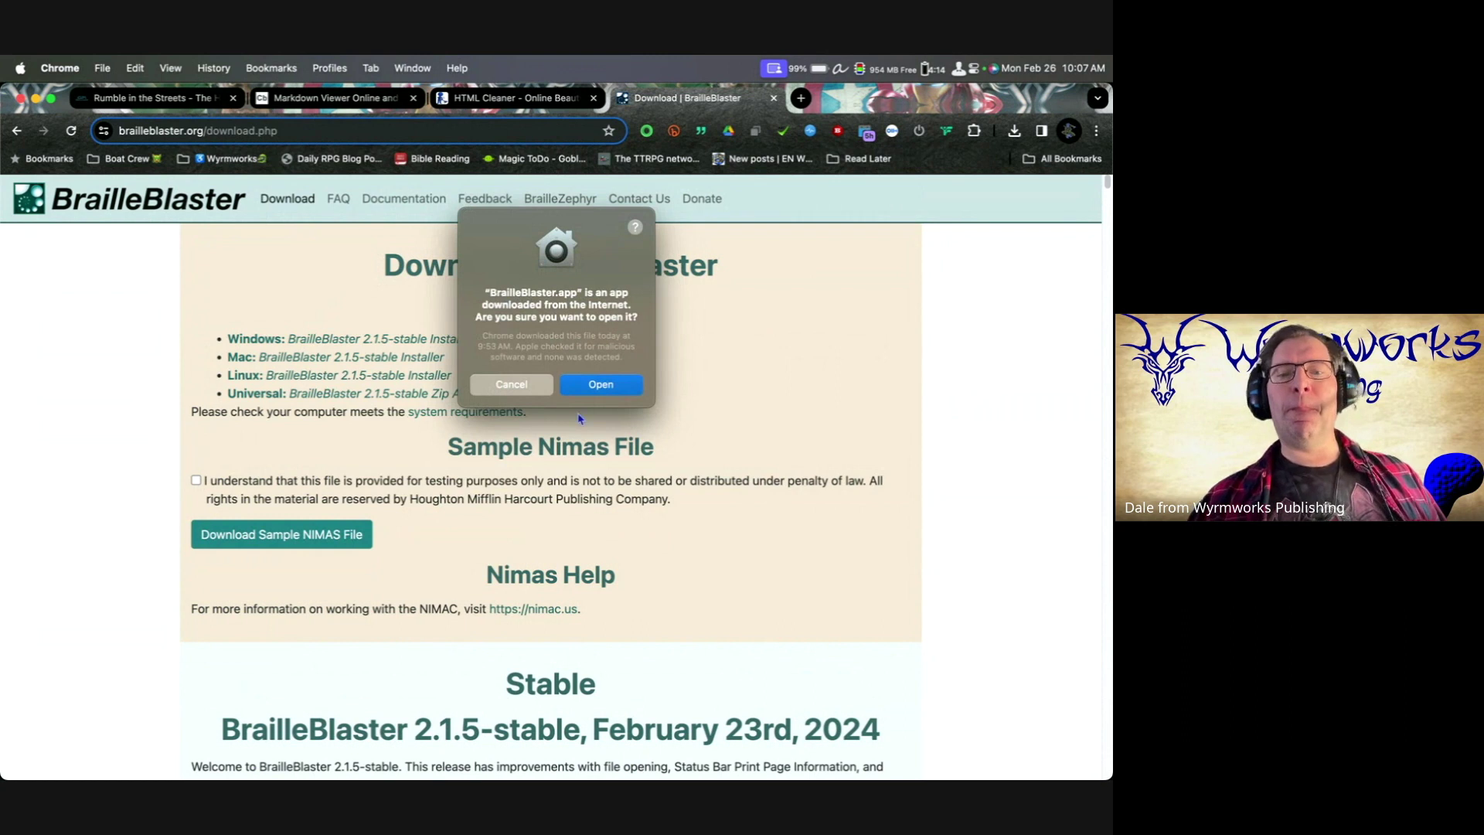
left_click(627, 384)
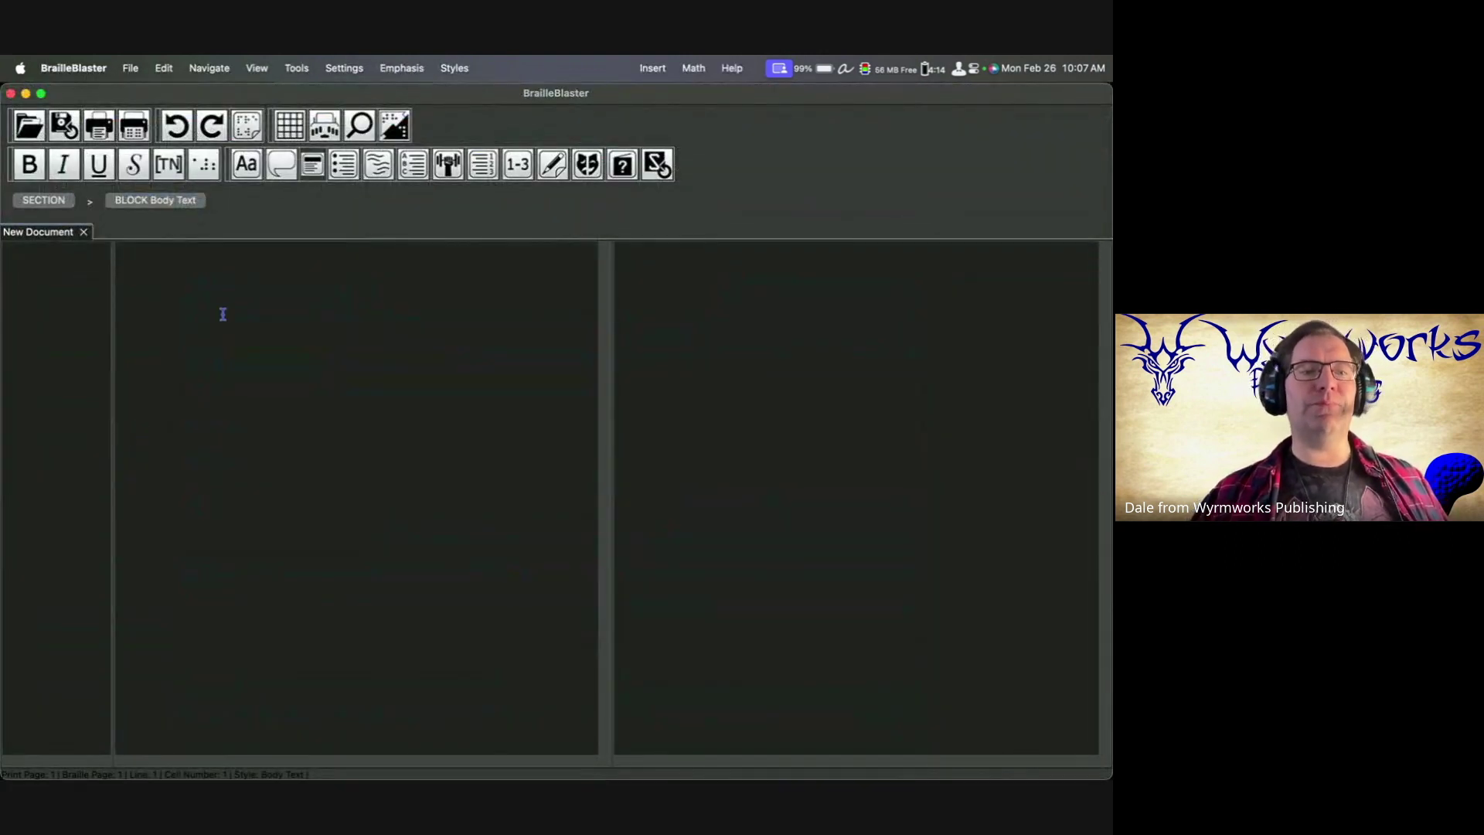
Open the Word document The Heart of Ice.docx for braille conversion.
left_click(223, 314)
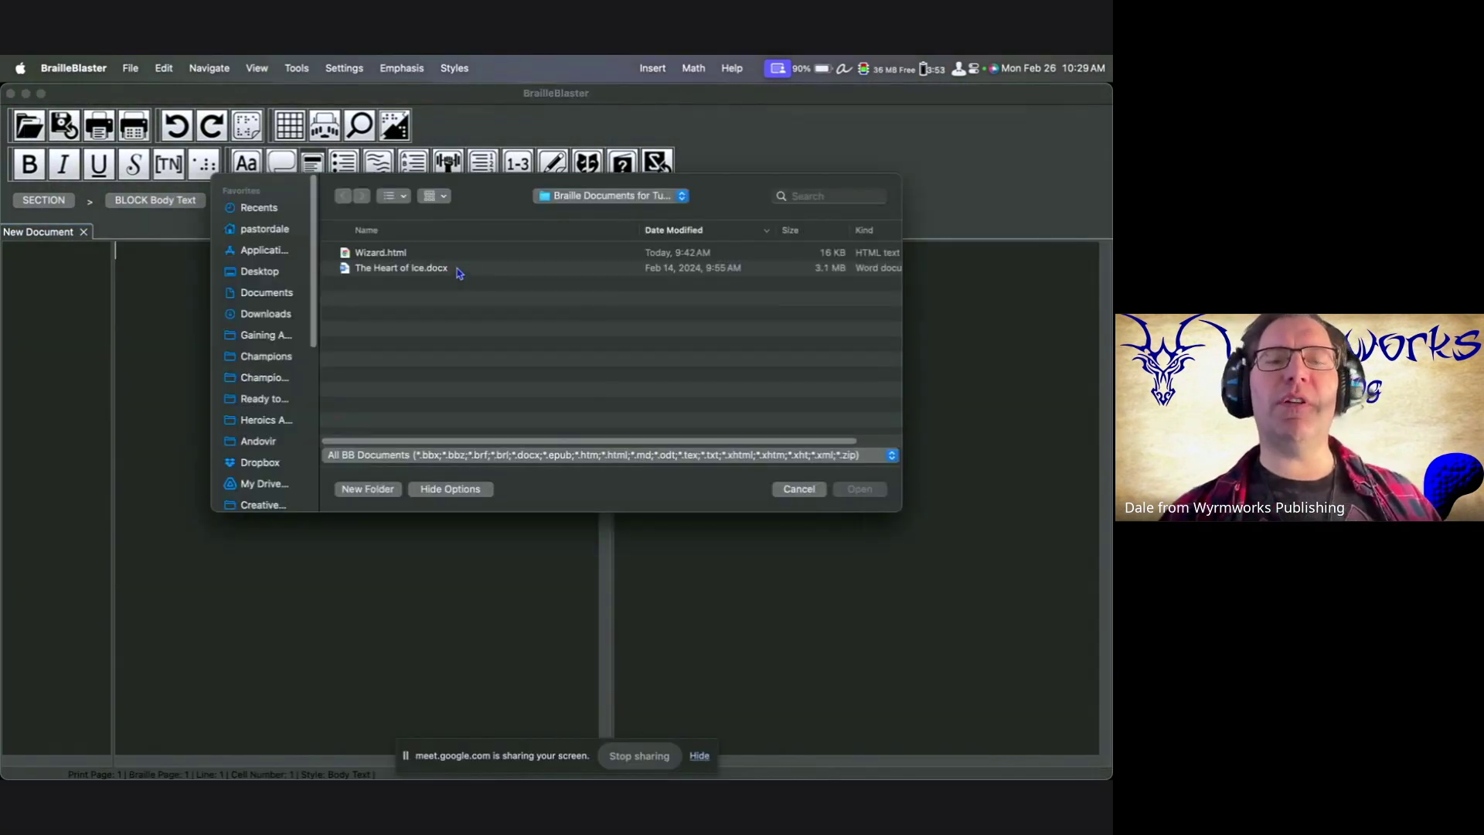
left_click(459, 273)
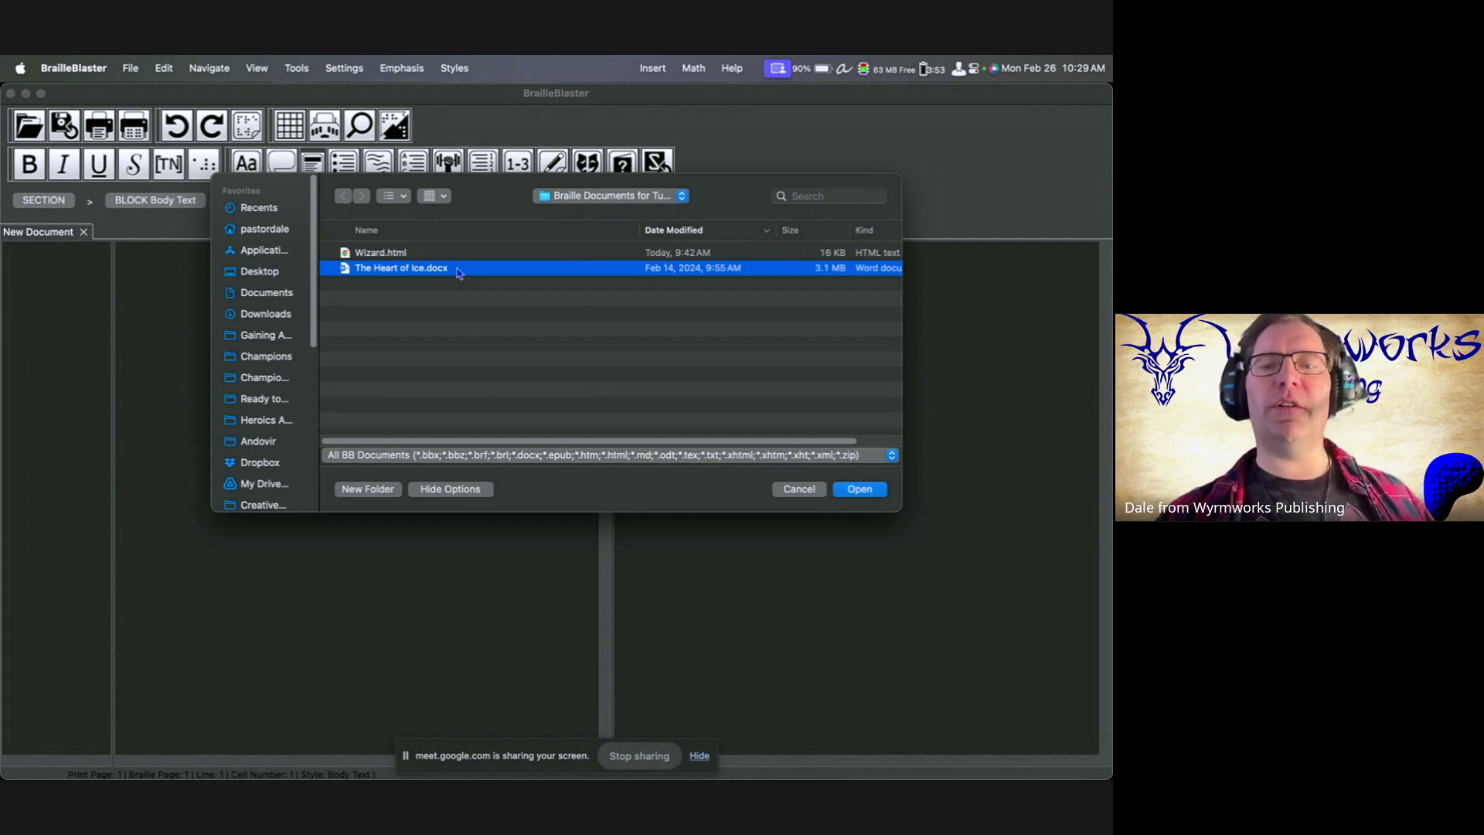
double_click(459, 270)
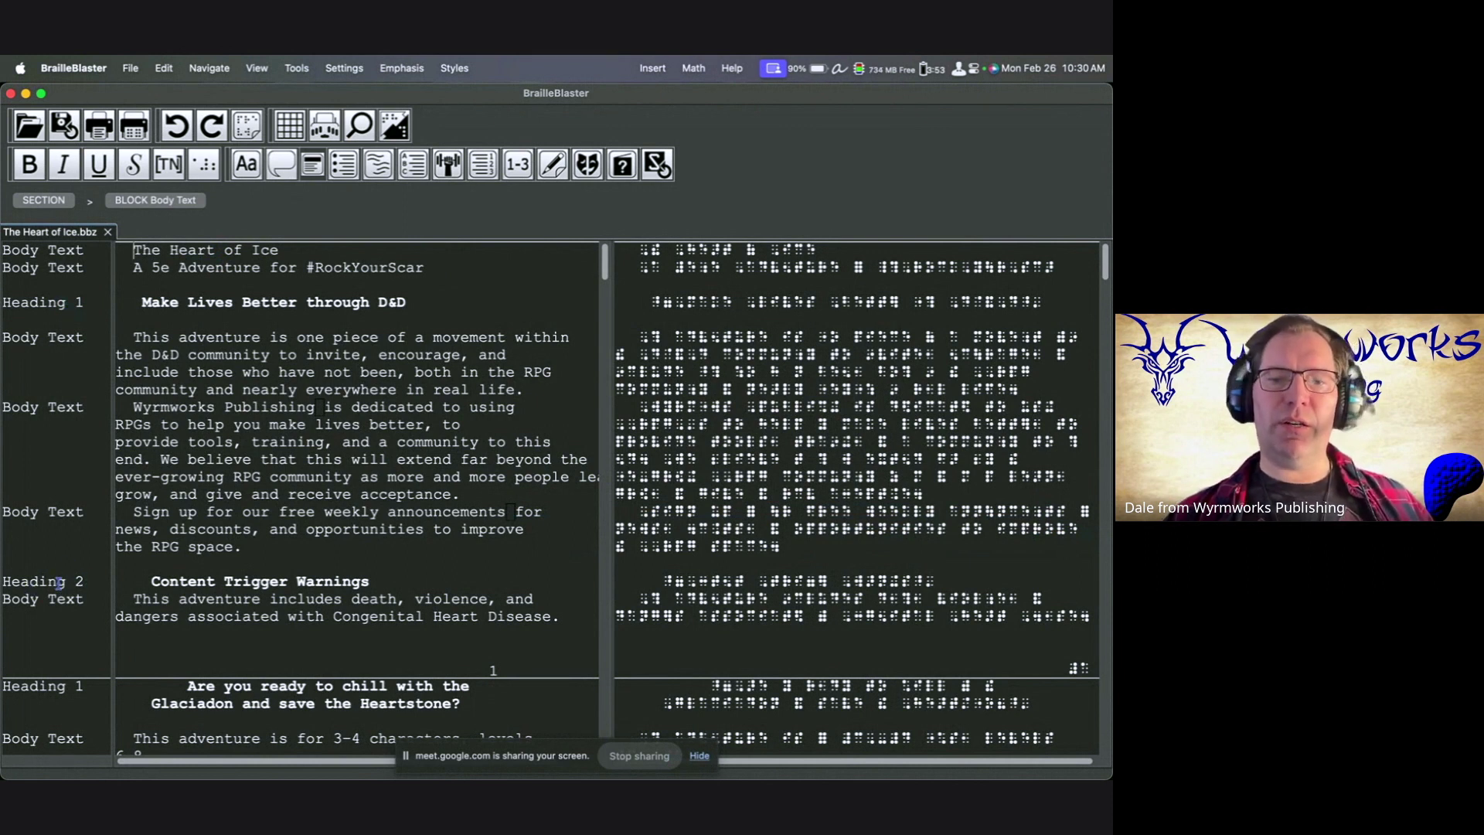
Style the title "The Heart of Ice" as Heading 1 and the subtitle "A 5e Adventure for #RockYourScar" as Heading 2.
left_click(224, 249)
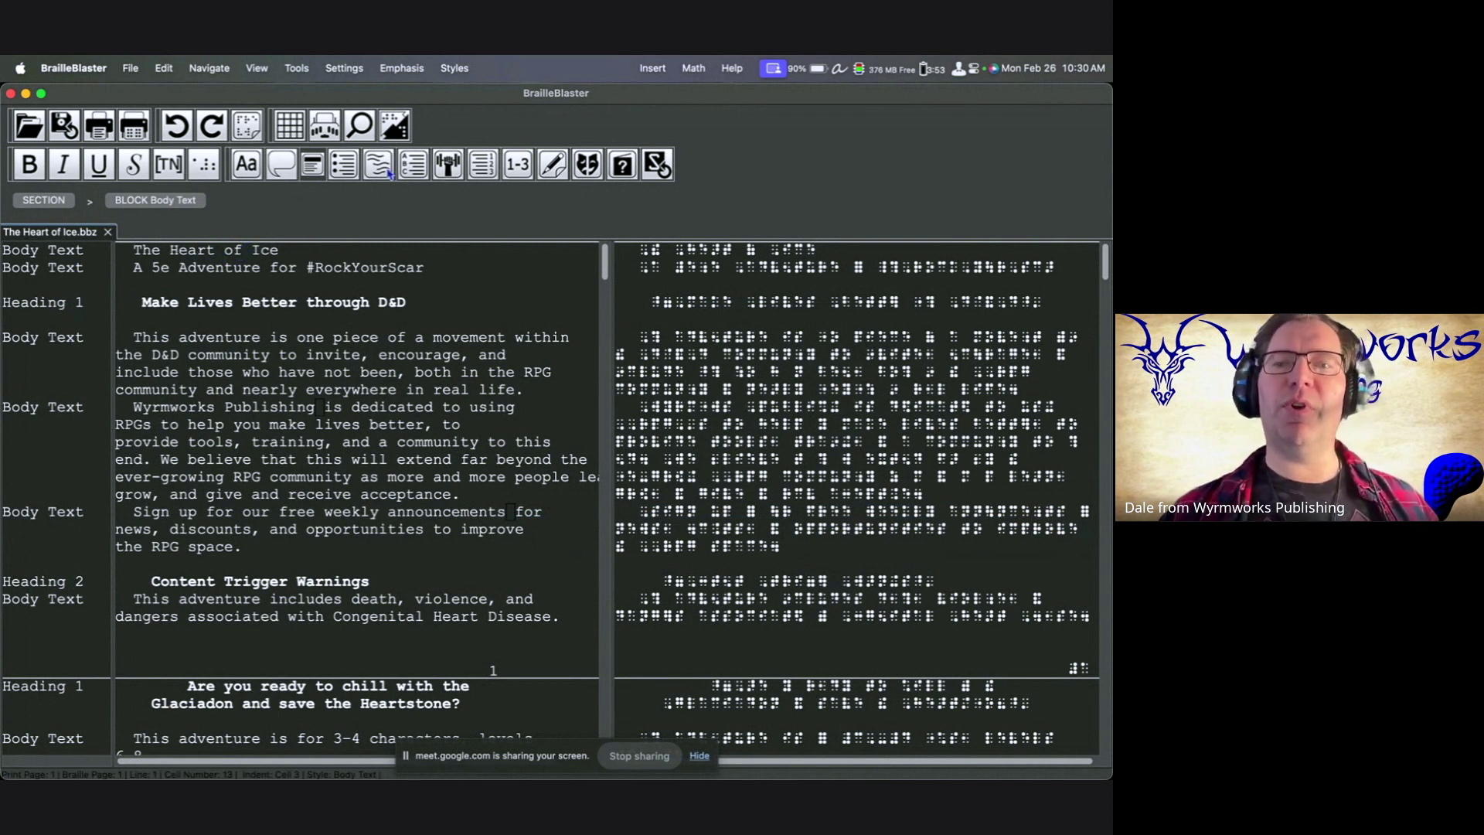
left_click(314, 175)
left_click(321, 191)
left_click(244, 299)
left_click(314, 164)
left_click(326, 217)
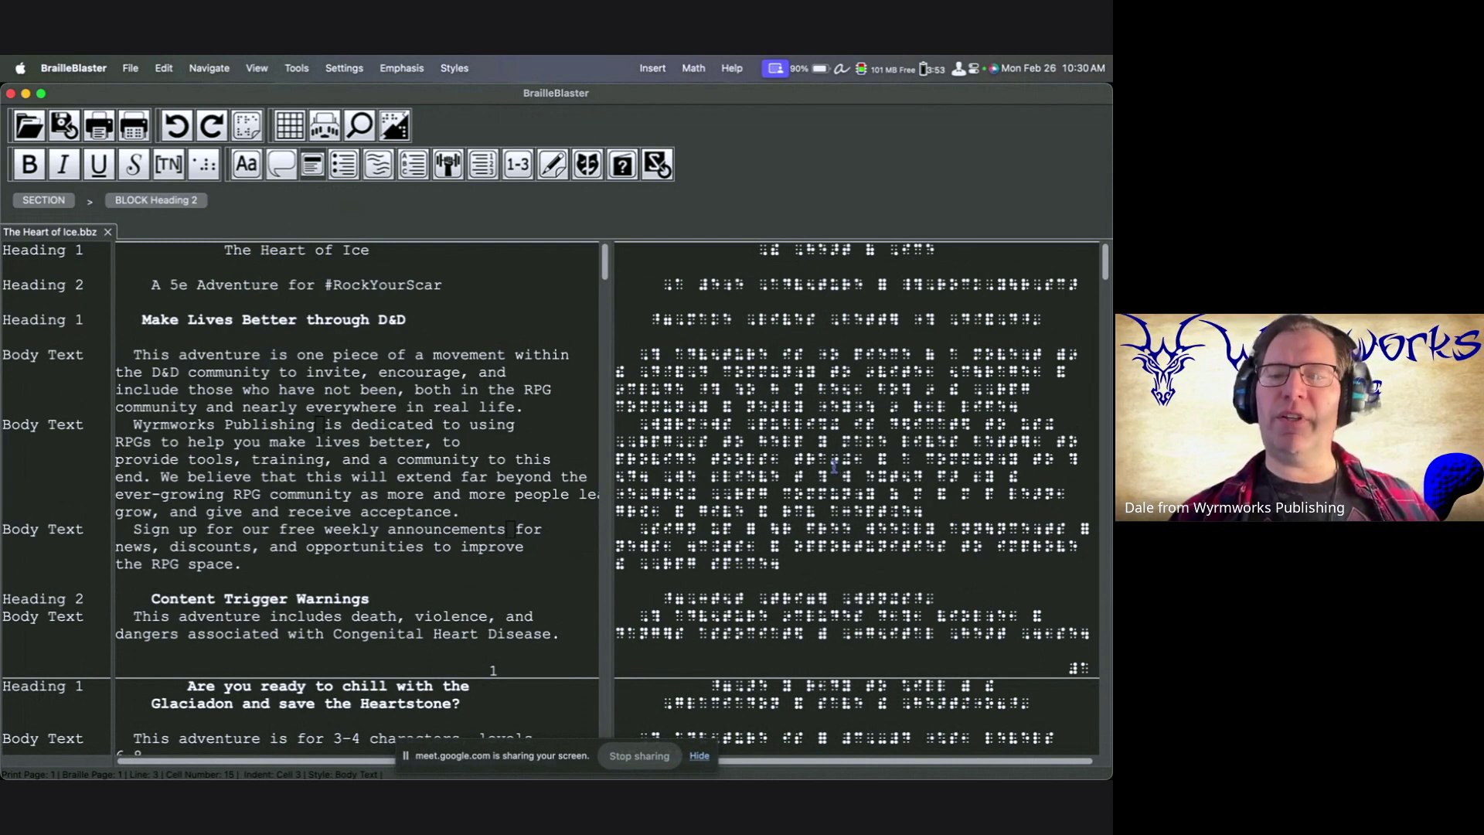
Review the converted text and its styles from the opening page to the Caribou ability score table.
scroll(287, 504, "down", 1)
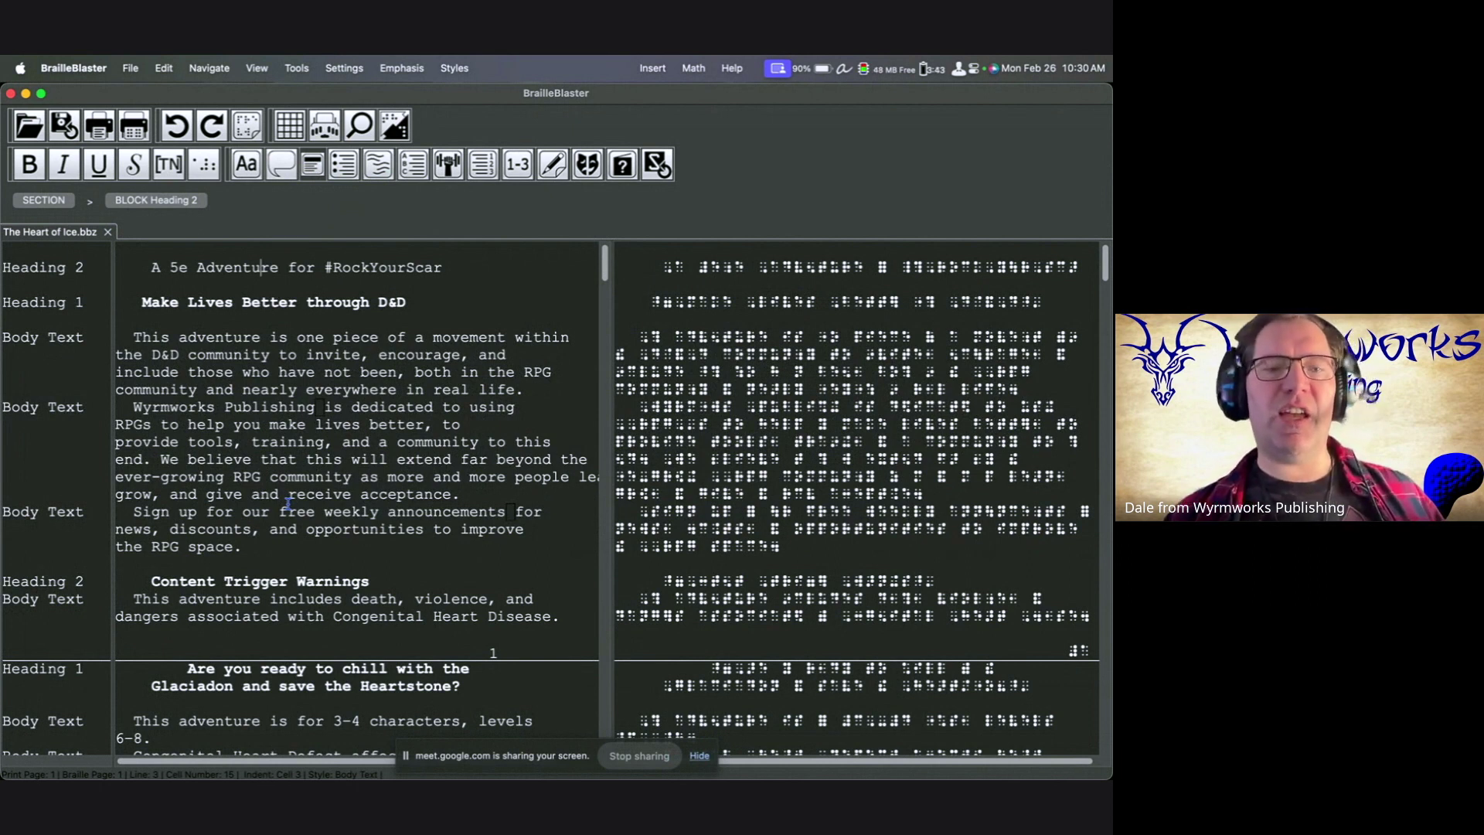
scroll(287, 504, "down", 3)
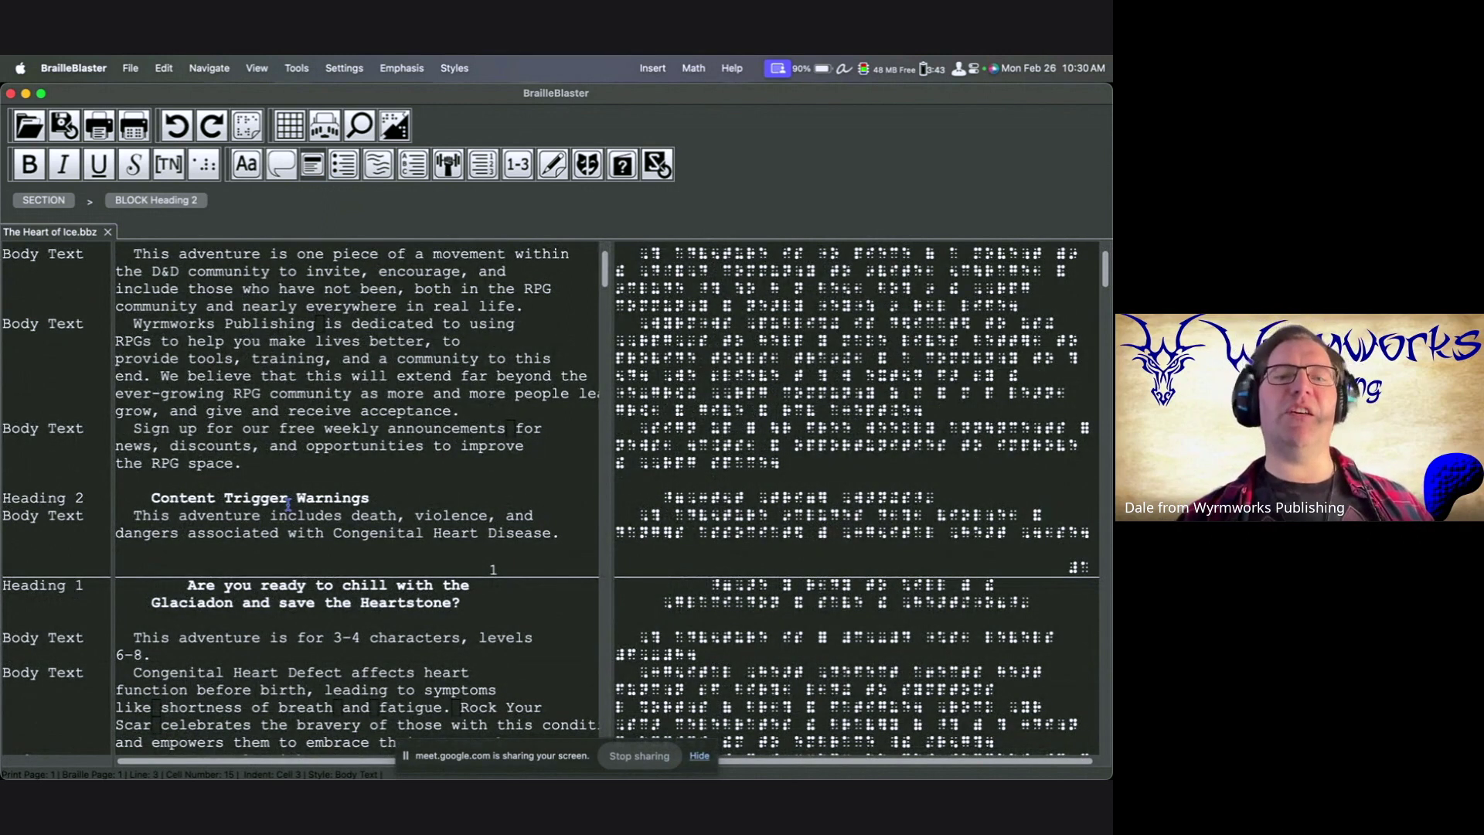
left_click(339, 70)
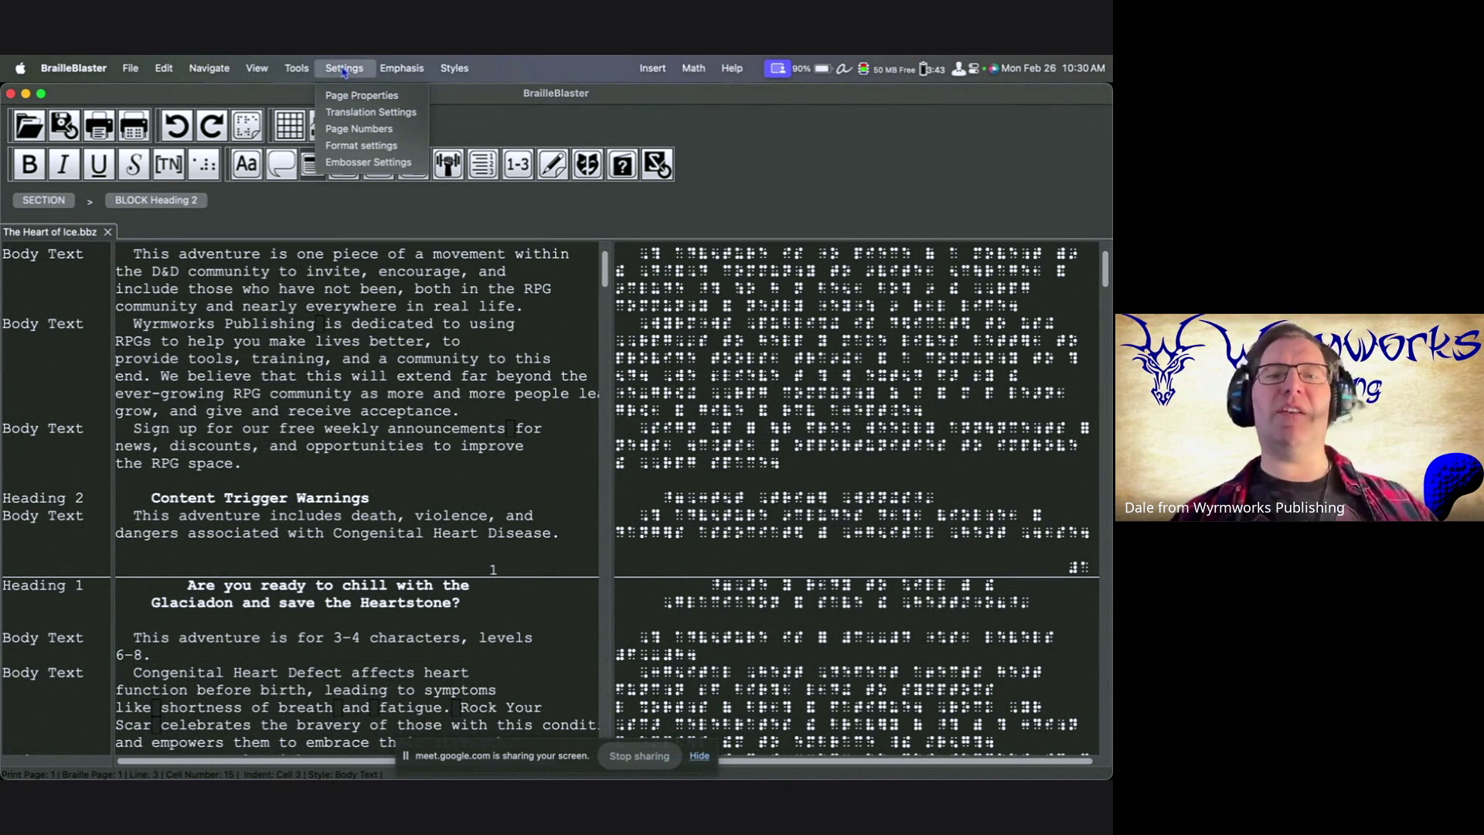
left_click(344, 69)
scroll(270, 532, "down", 10)
scroll(270, 532, "down", 10)
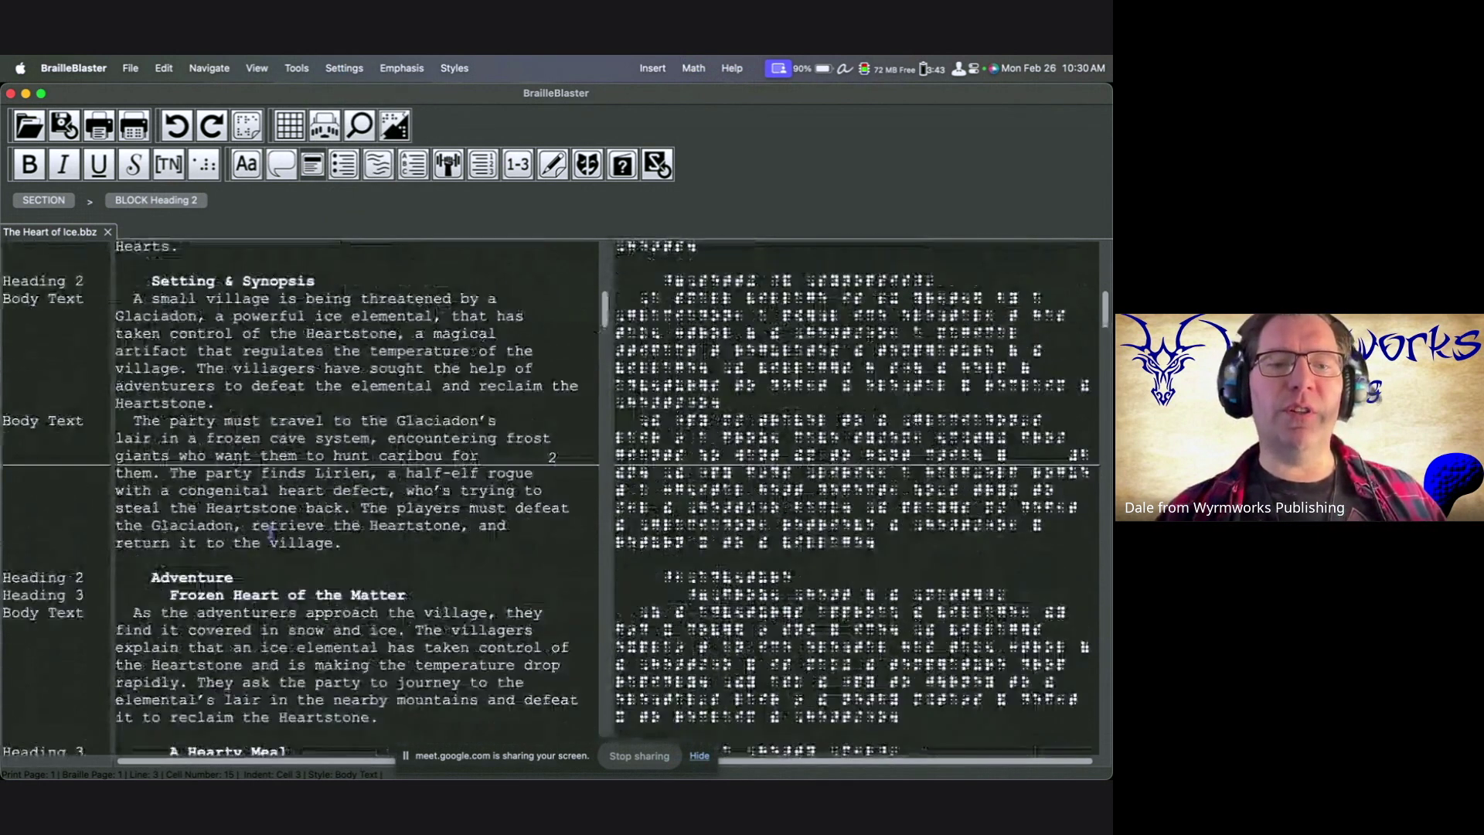
scroll(270, 532, "down", 8)
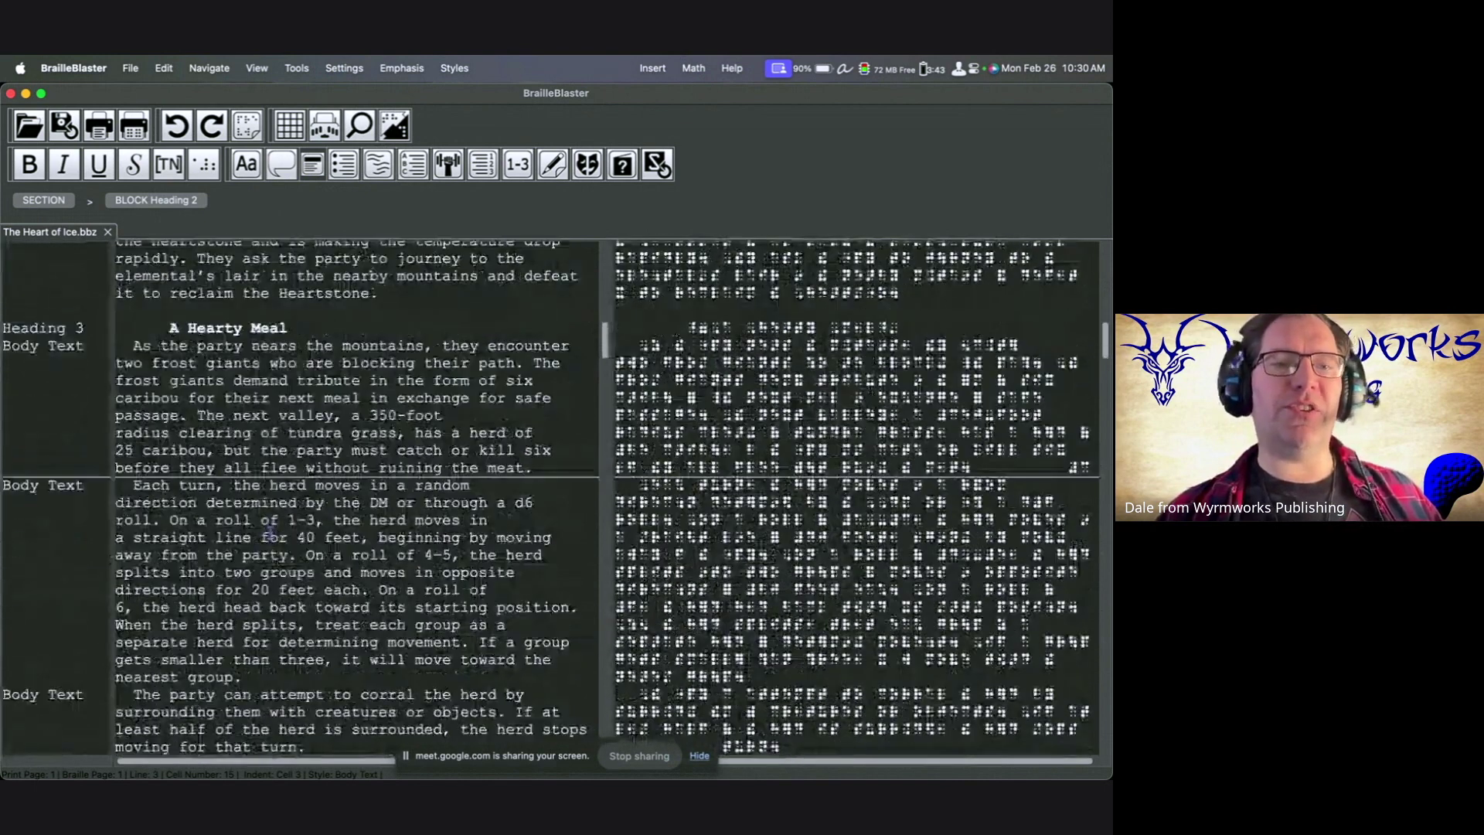
scroll(271, 532, "down", 3)
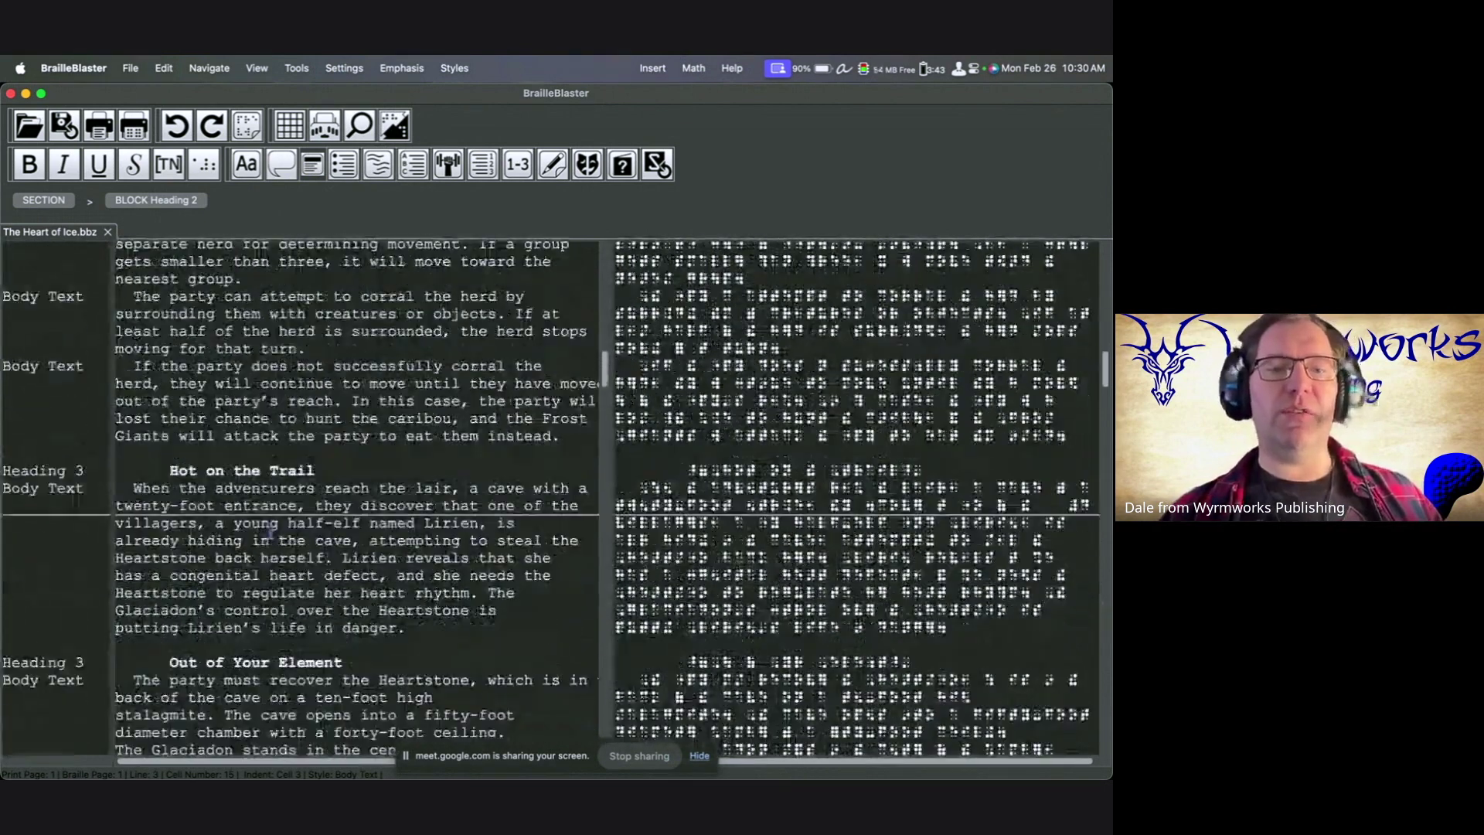
scroll(270, 531, "down", 10)
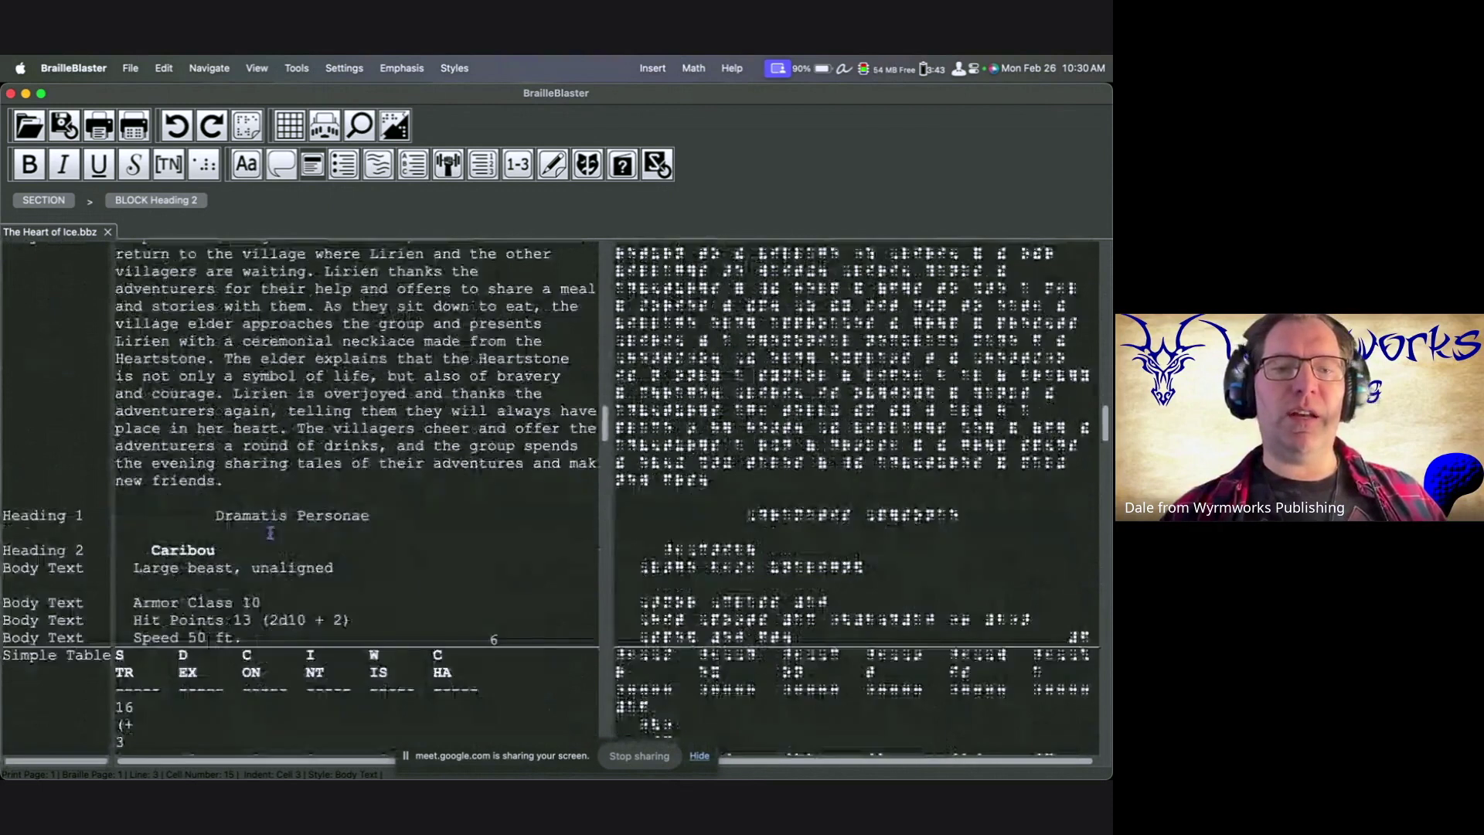
scroll(270, 533, "down", 2)
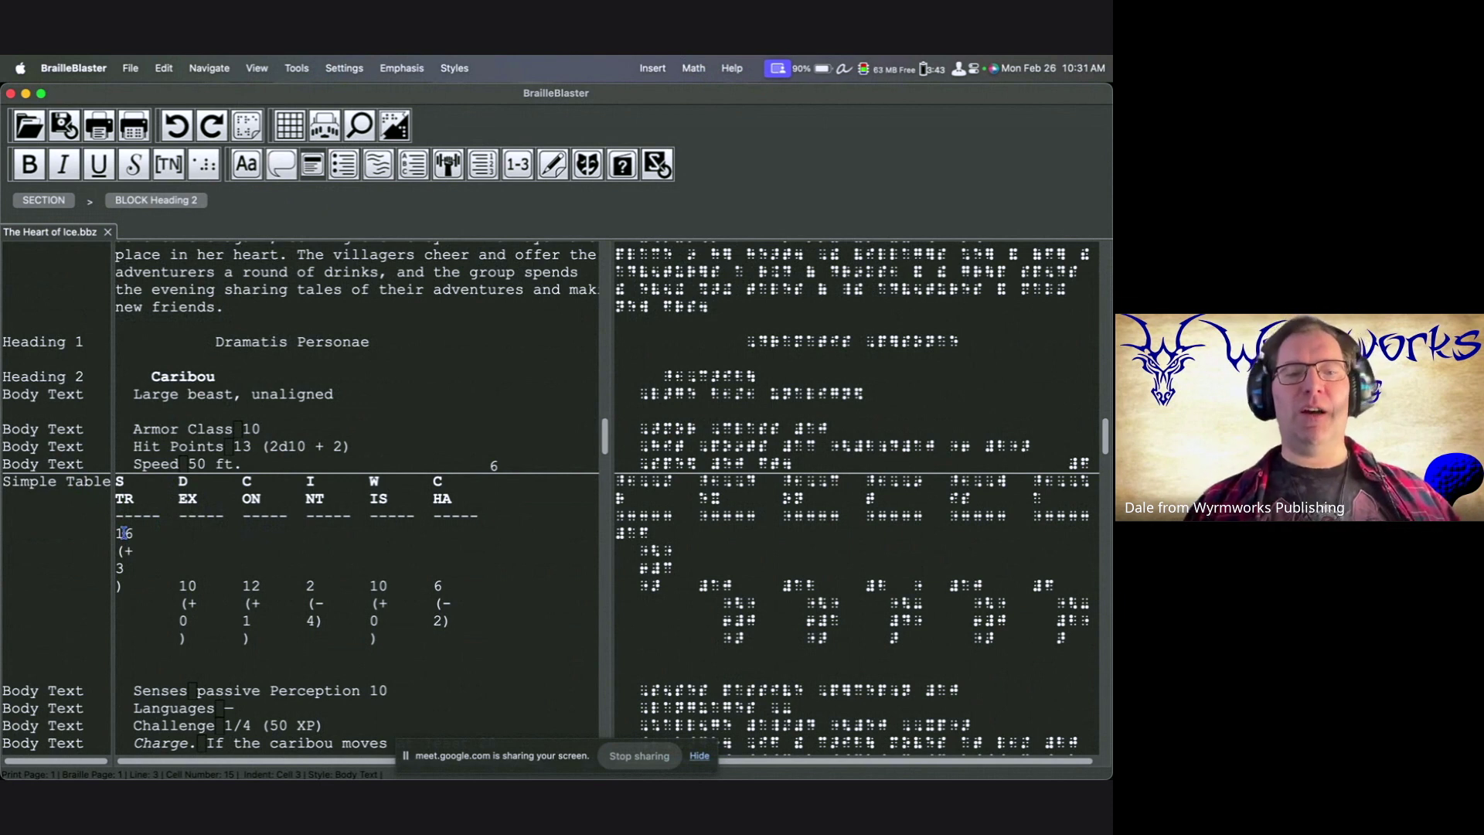
Change the Caribou ability score table's type to Auto and save the table.
left_click(123, 534)
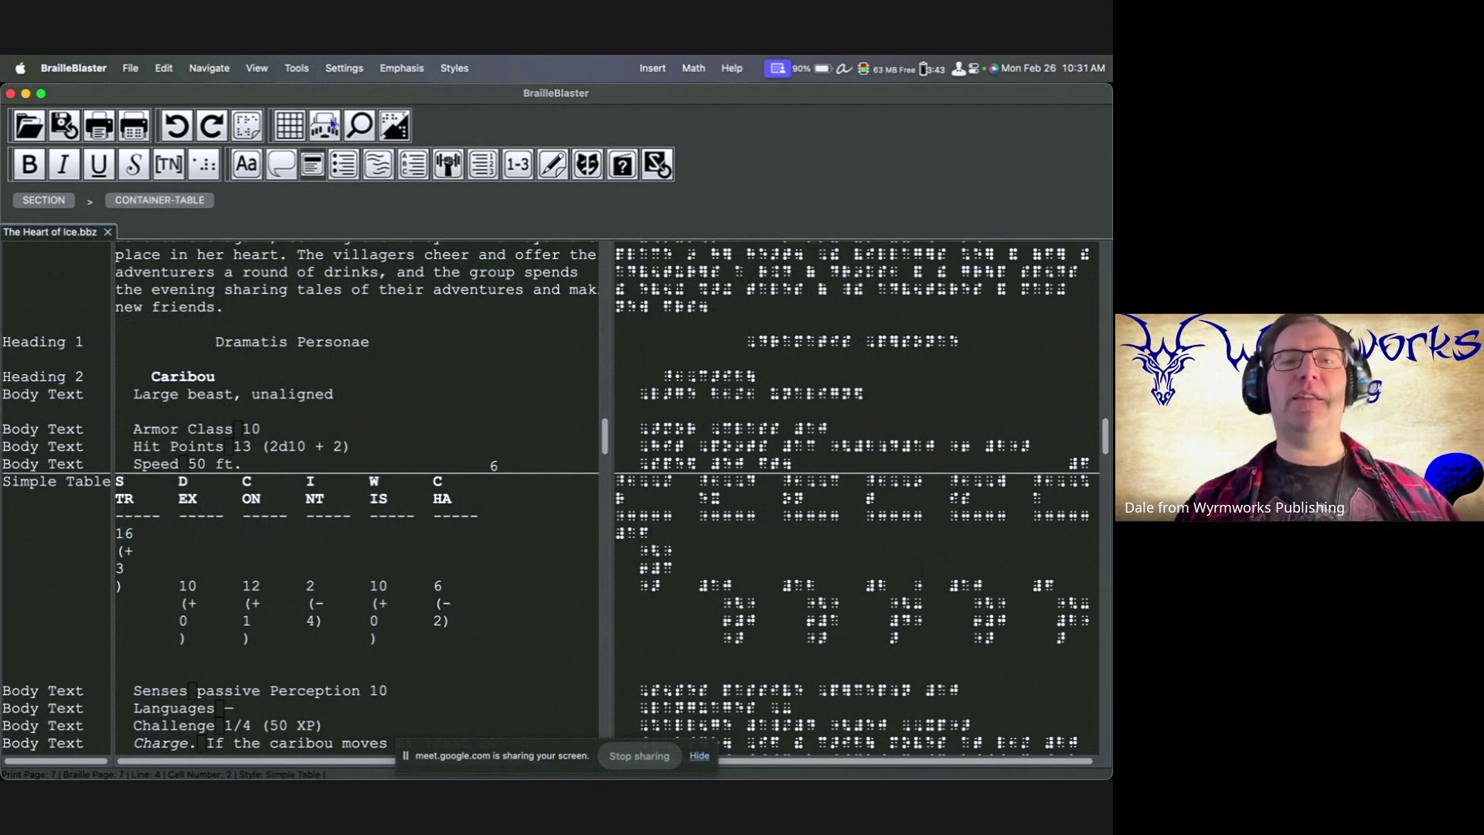
left_click(290, 128)
left_click(146, 727)
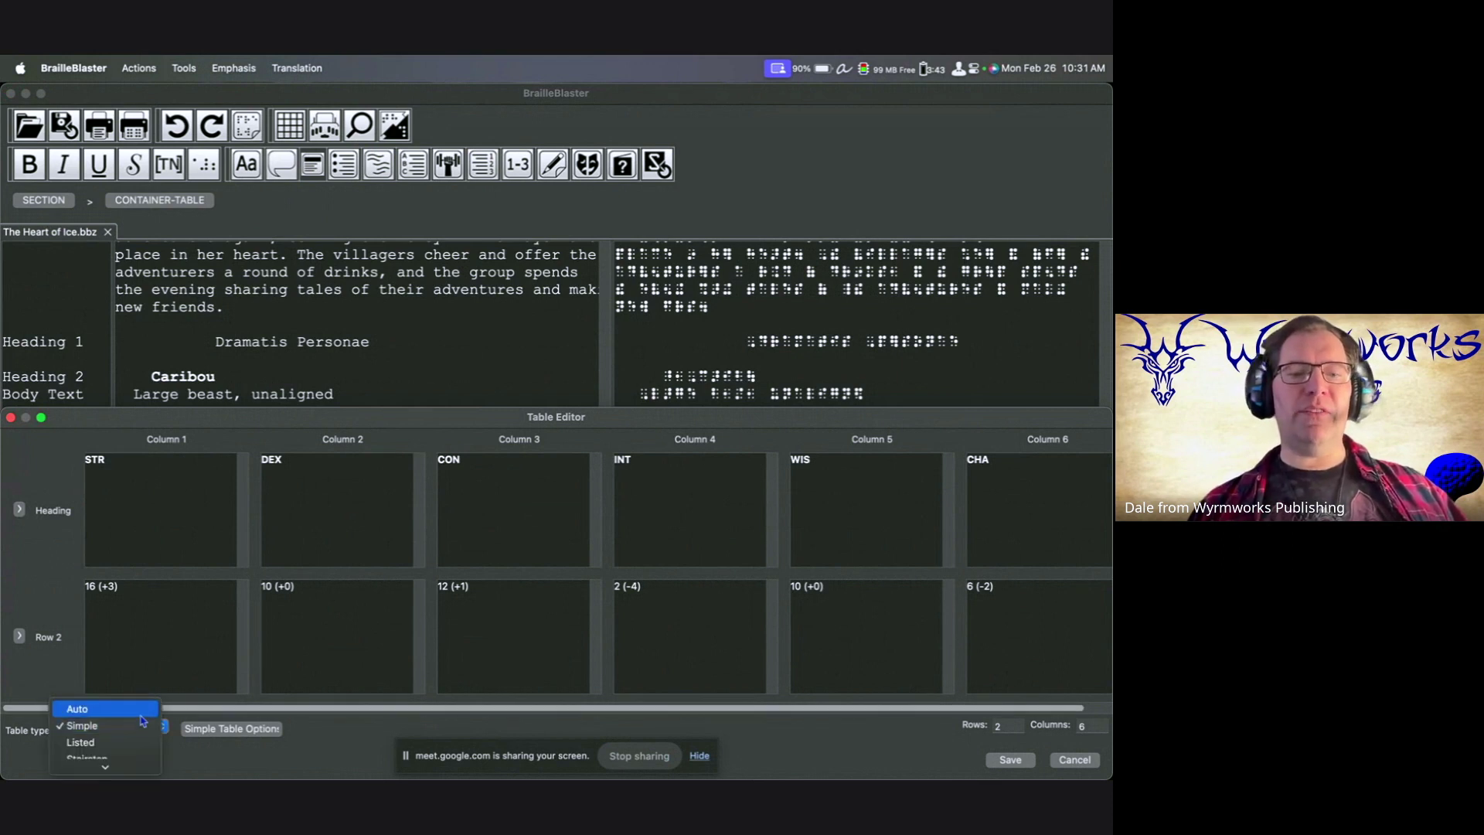
left_click(142, 718)
left_click(1012, 761)
left_click(1012, 761)
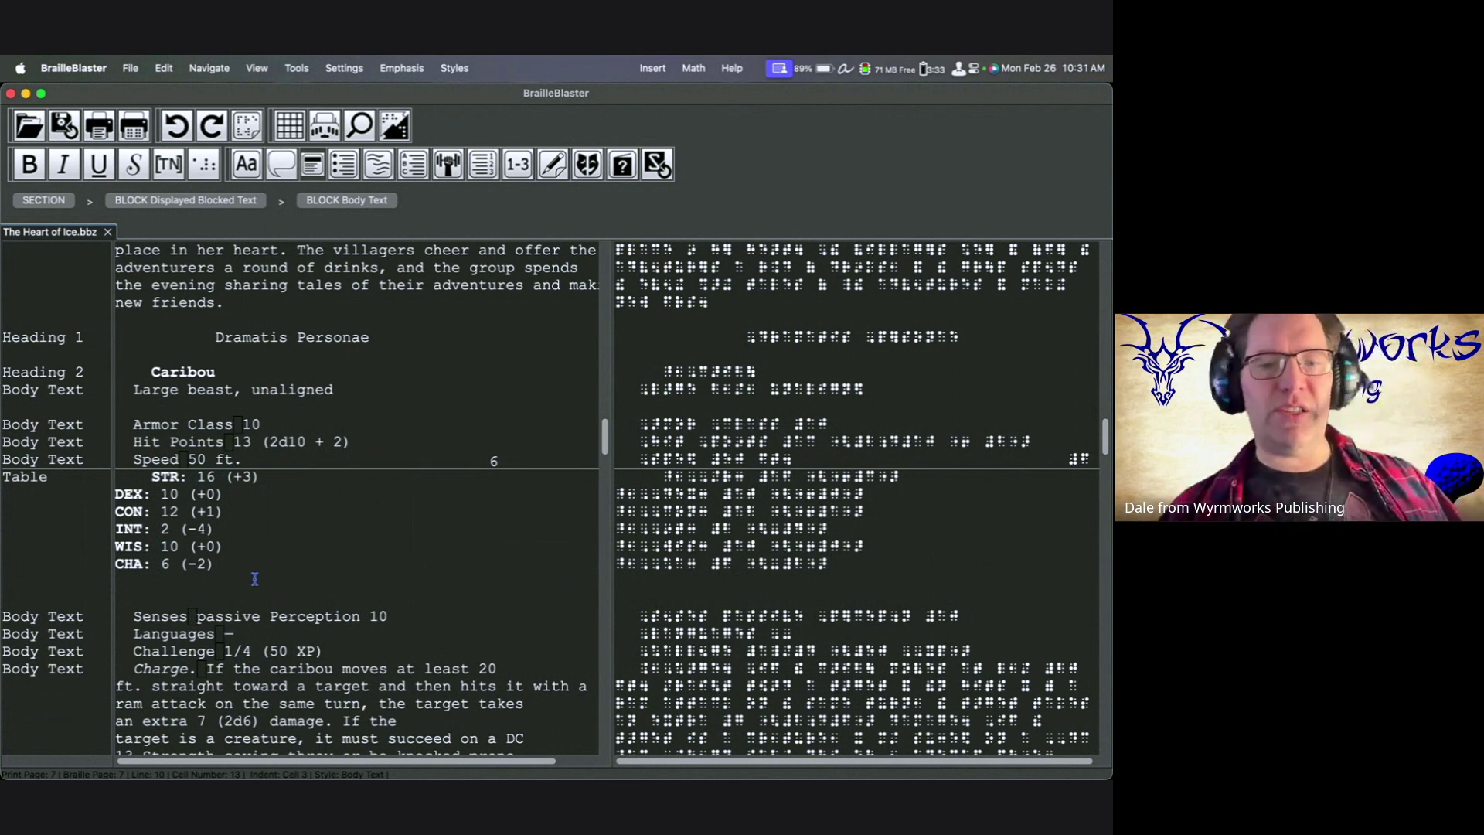
Find the next simple table after the Caribou entry by searching the document for "---".
scroll(255, 579, "down", 10)
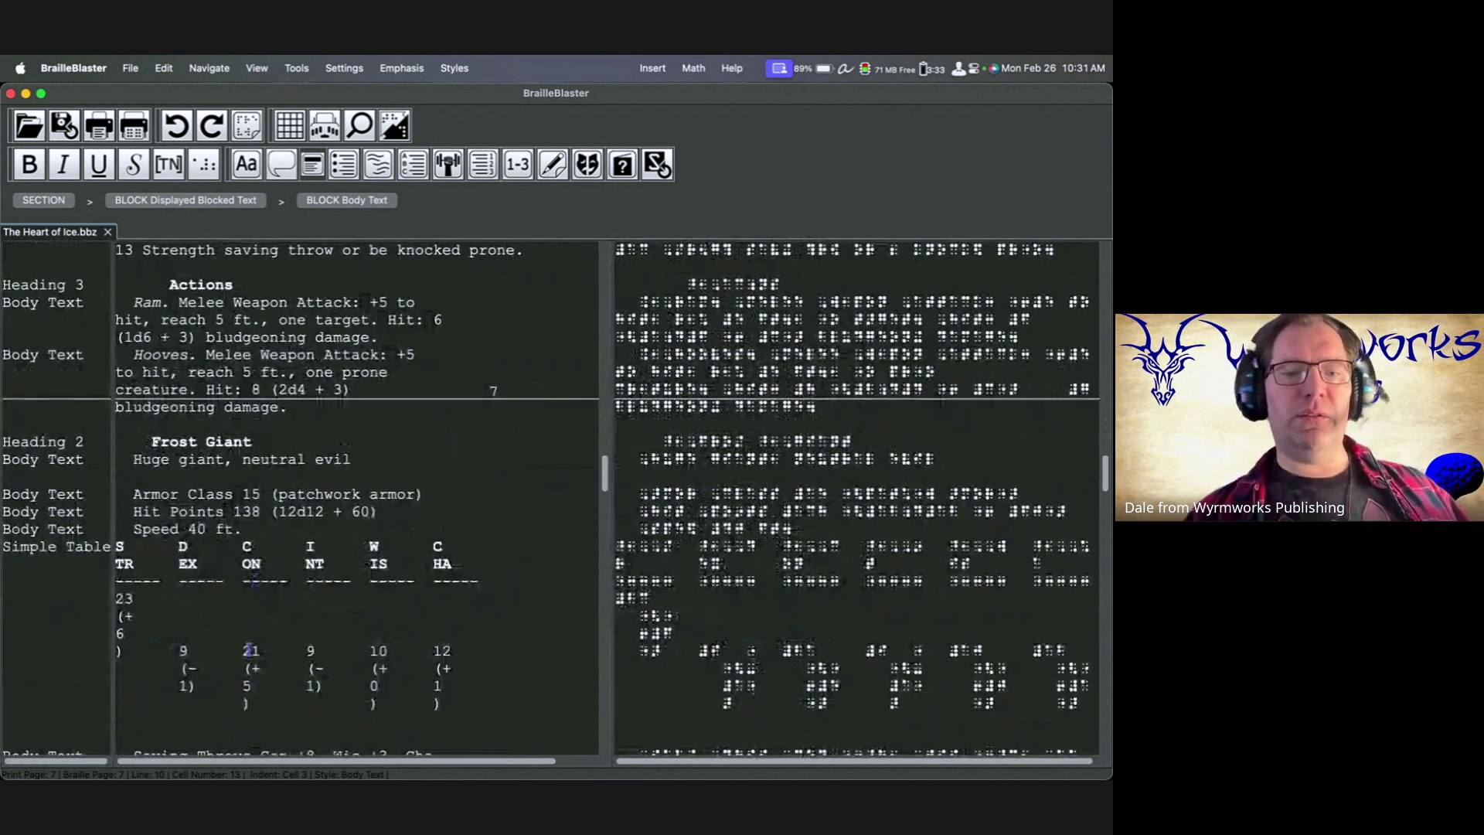
scroll(226, 603, "up", 7)
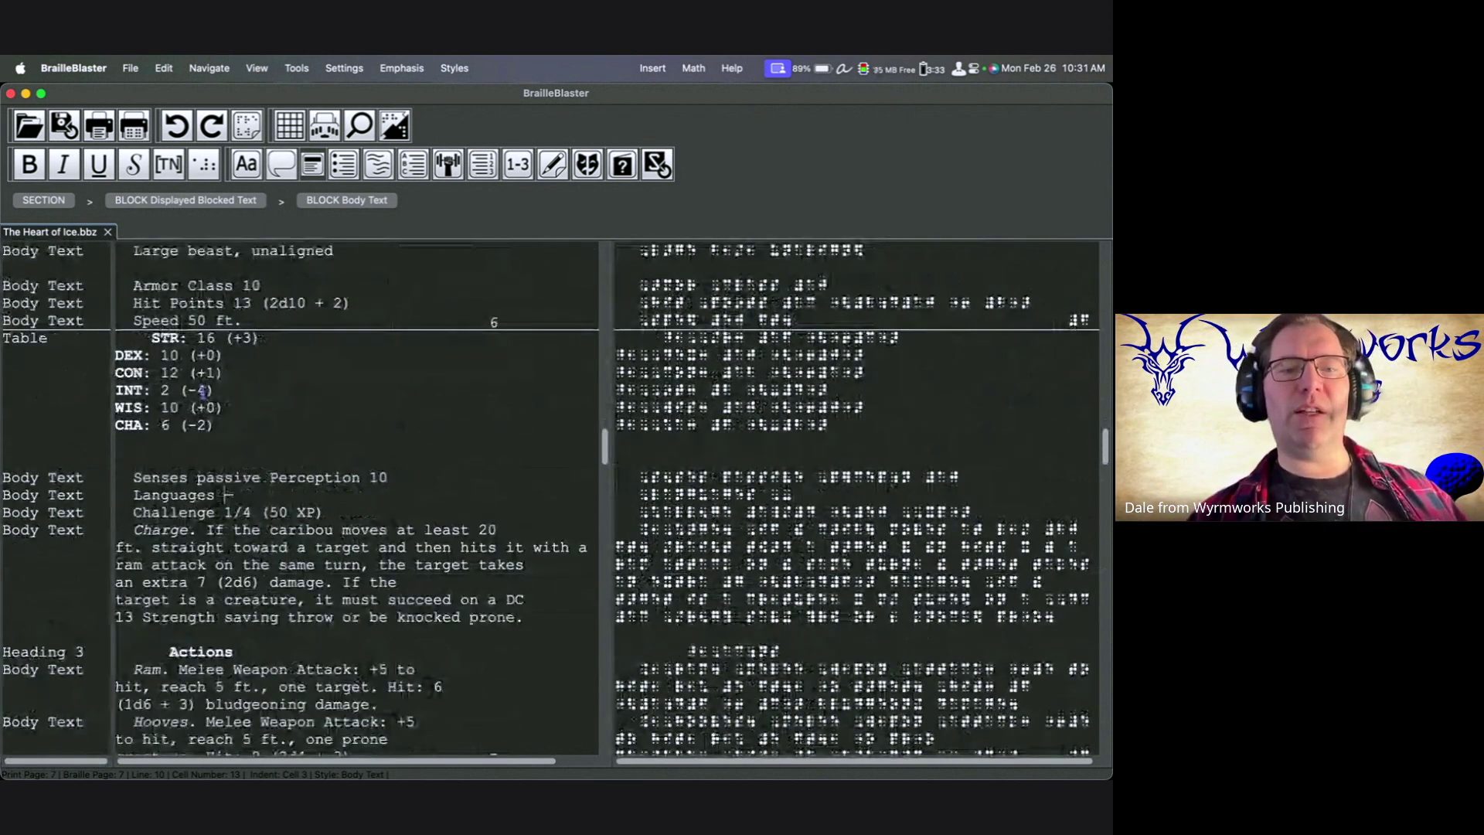
left_click(202, 390)
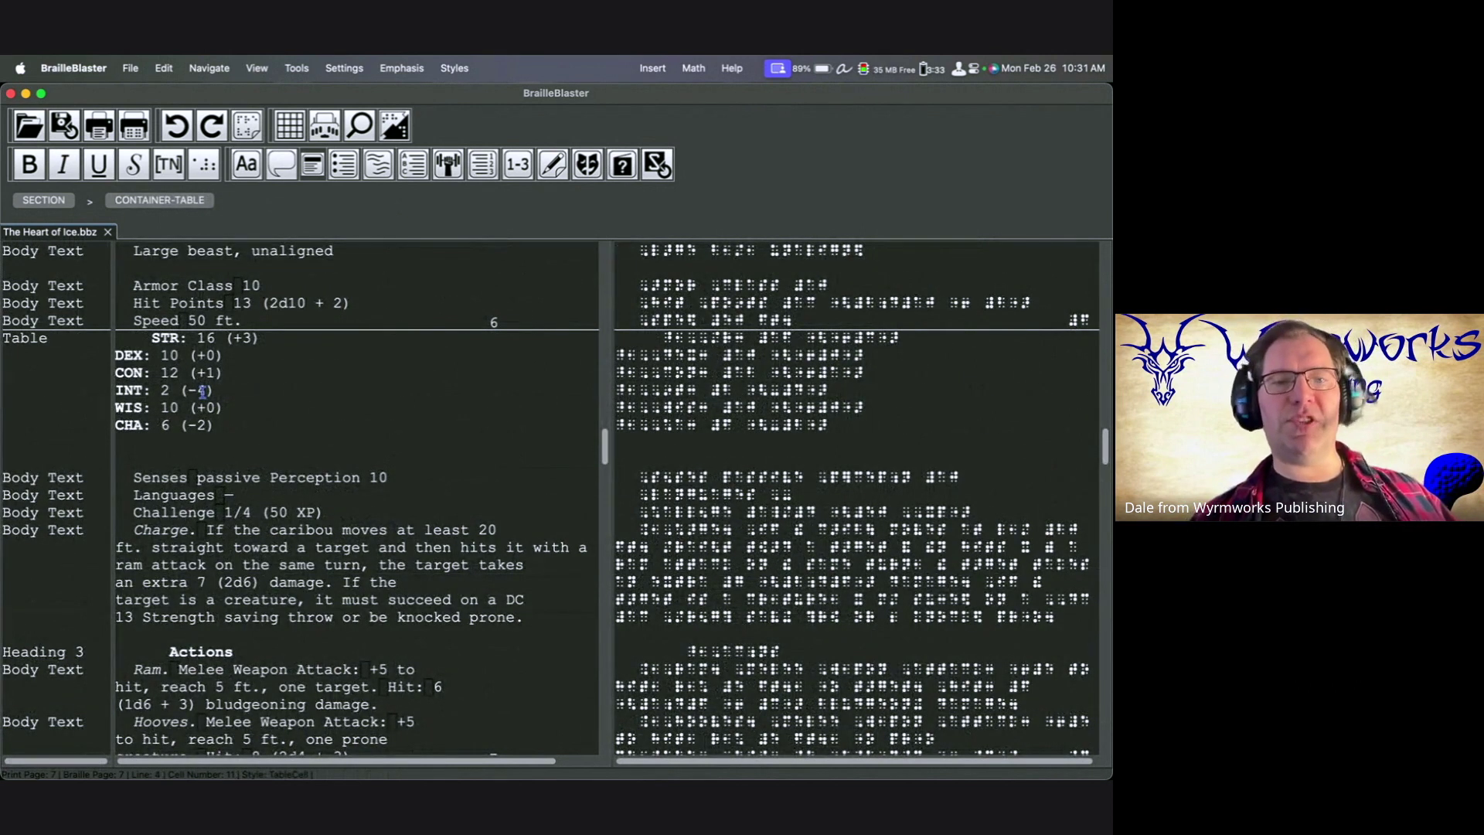
left_click(164, 64)
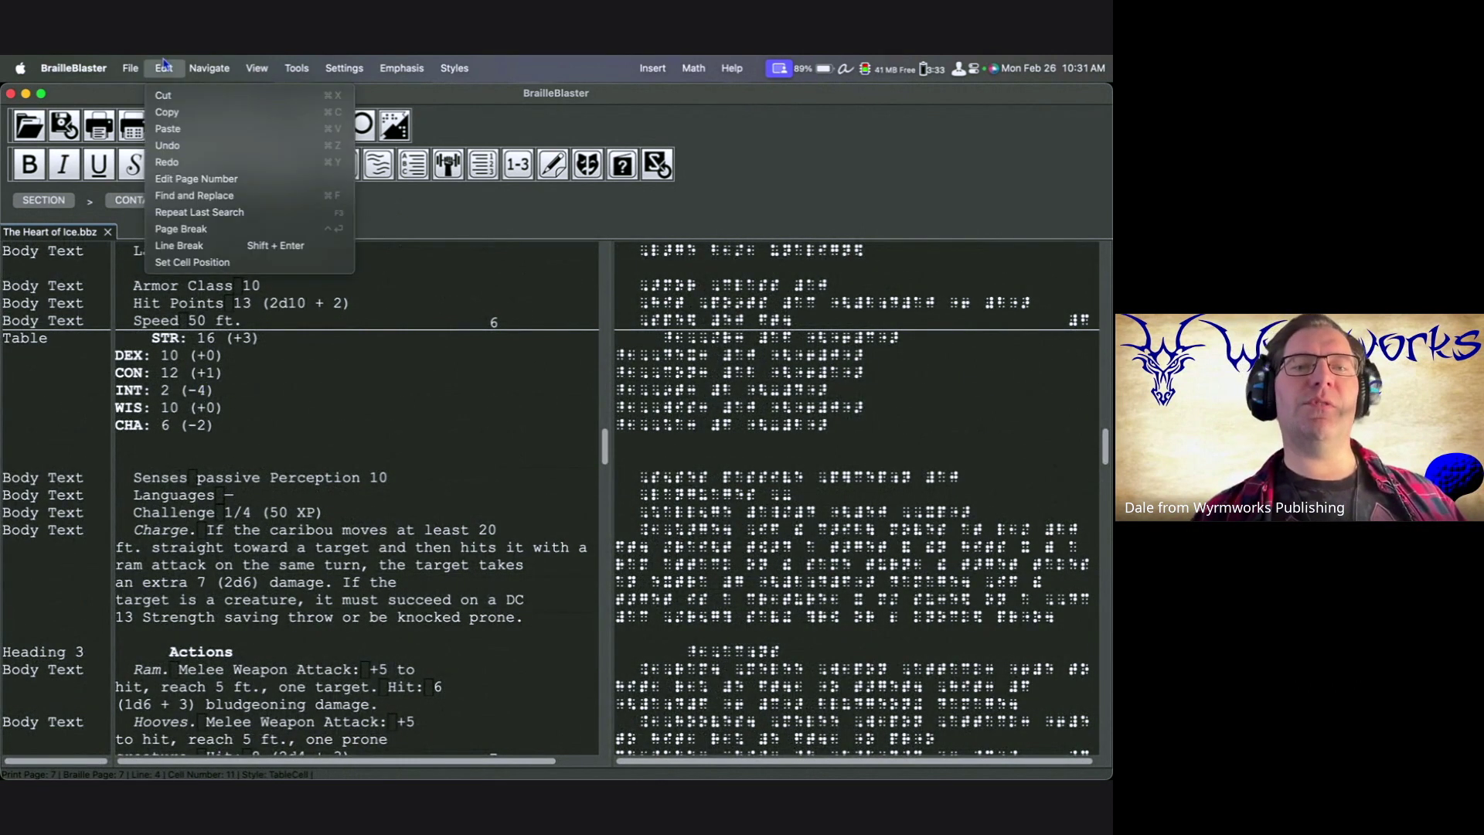
left_click(189, 200)
left_click_drag(112, 102, 811, 120)
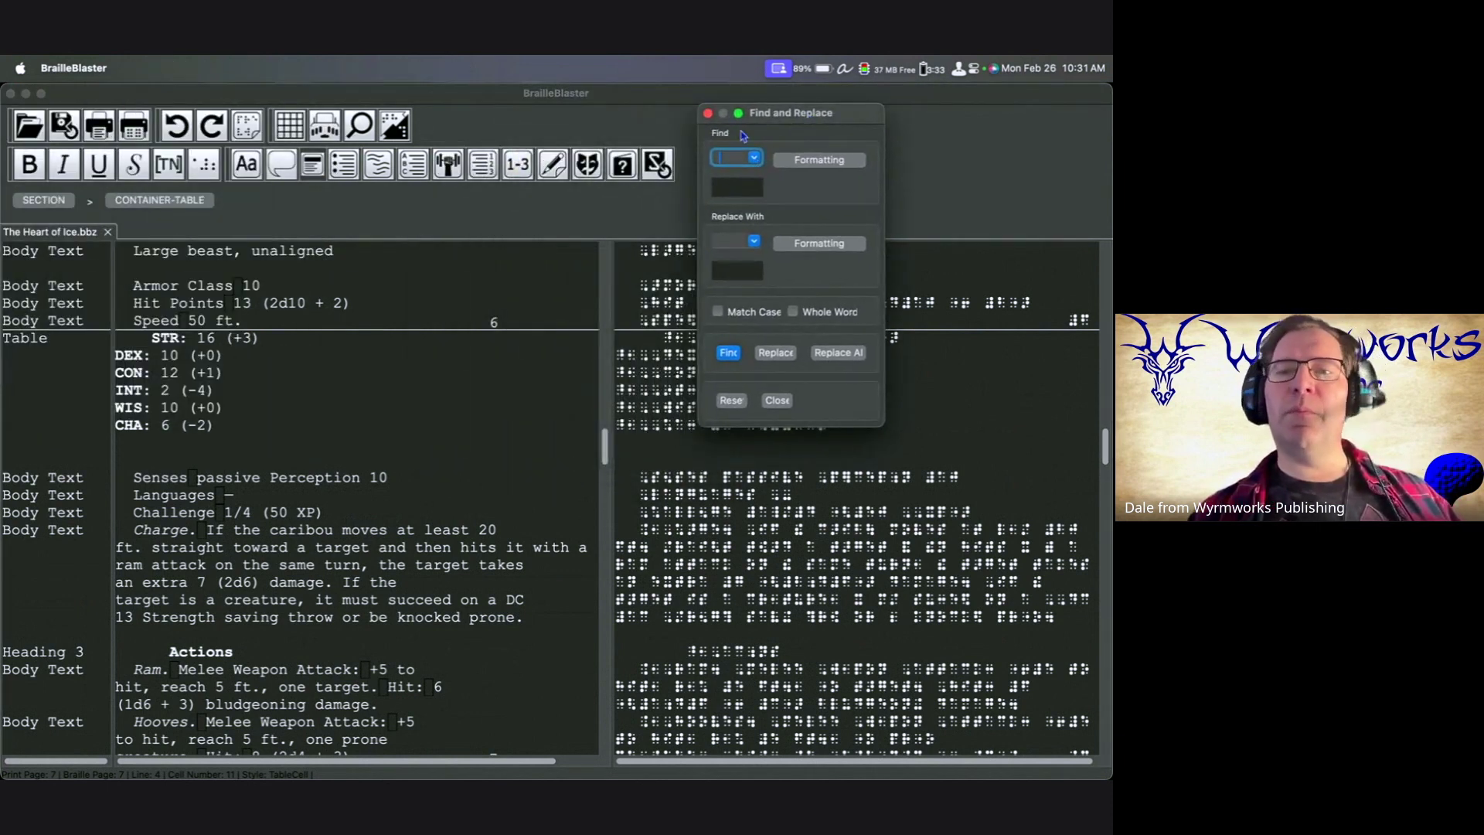
type("—")
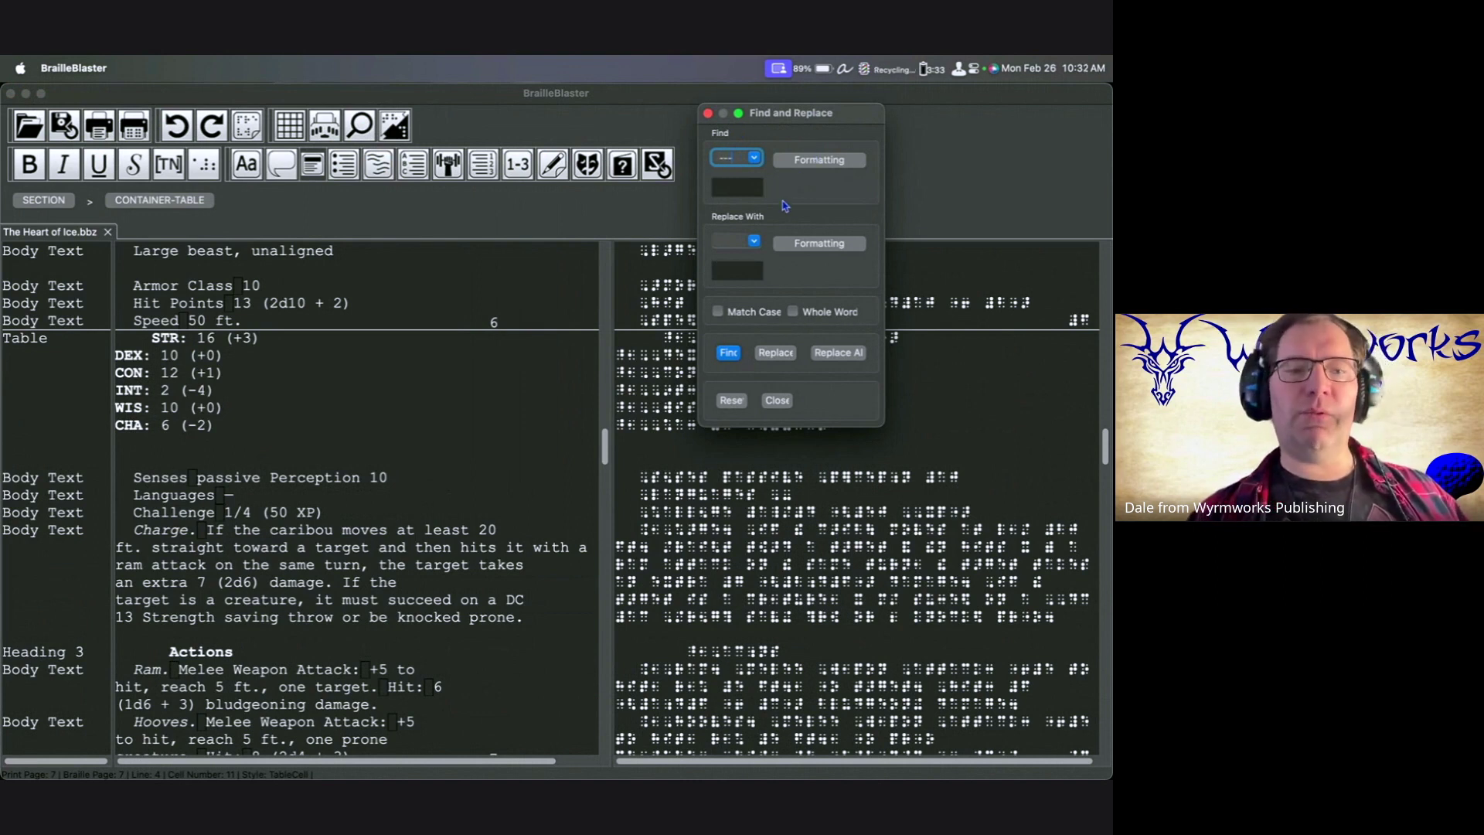
left_click(728, 352)
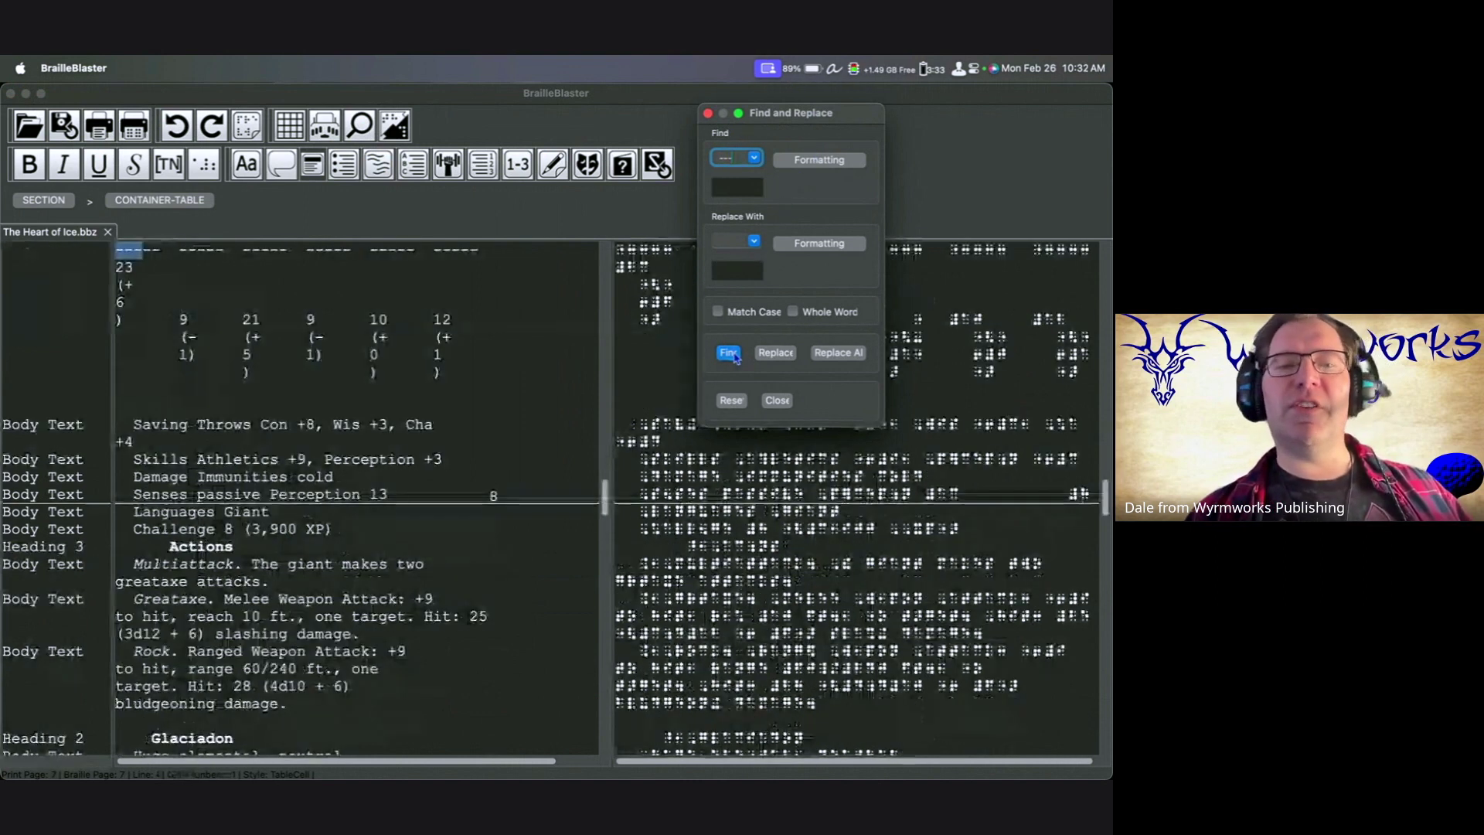
Change the Frost Giant ability score table's type to Auto and save the table.
left_click(195, 306)
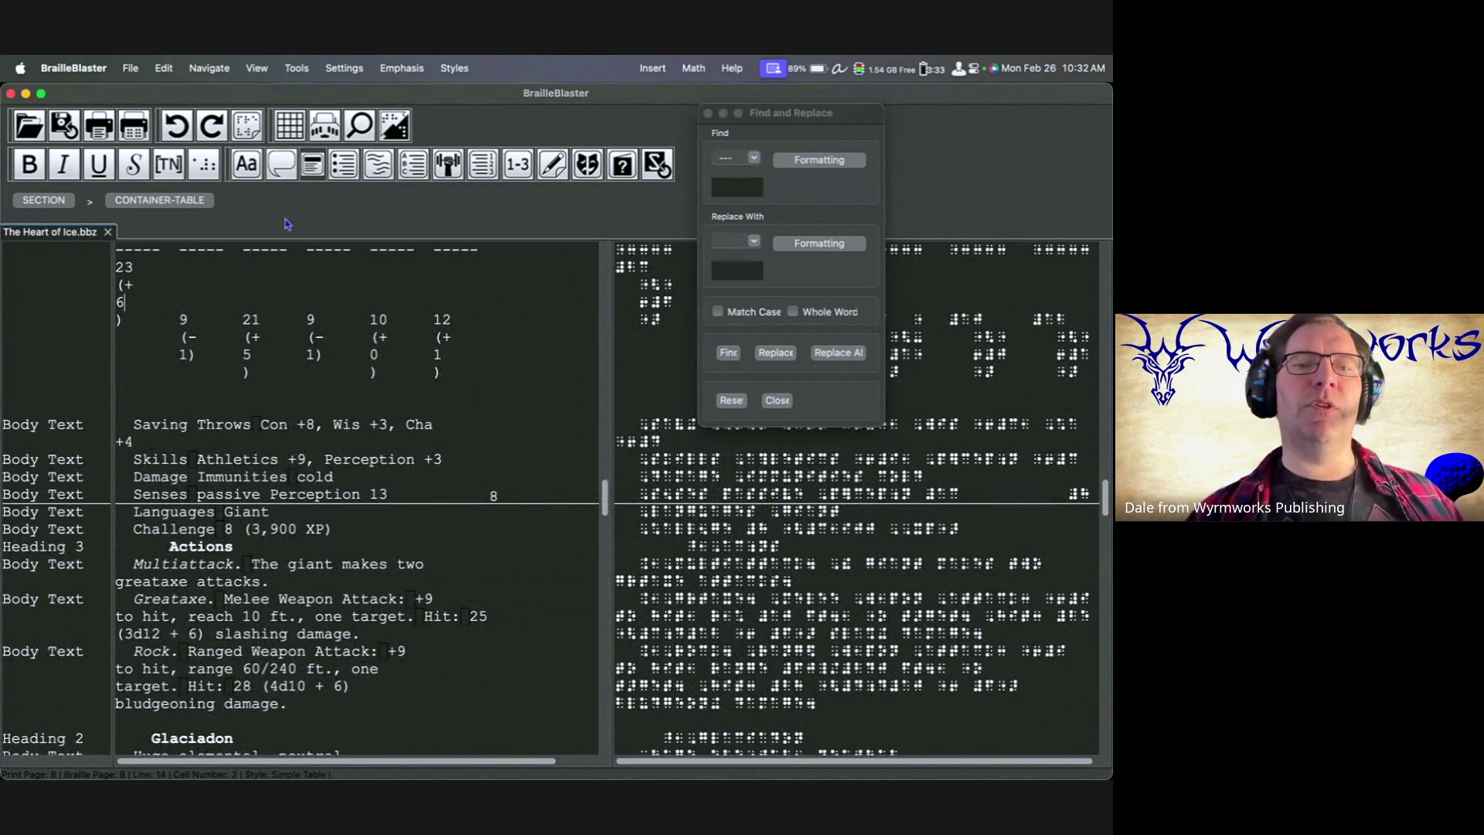
left_click(292, 127)
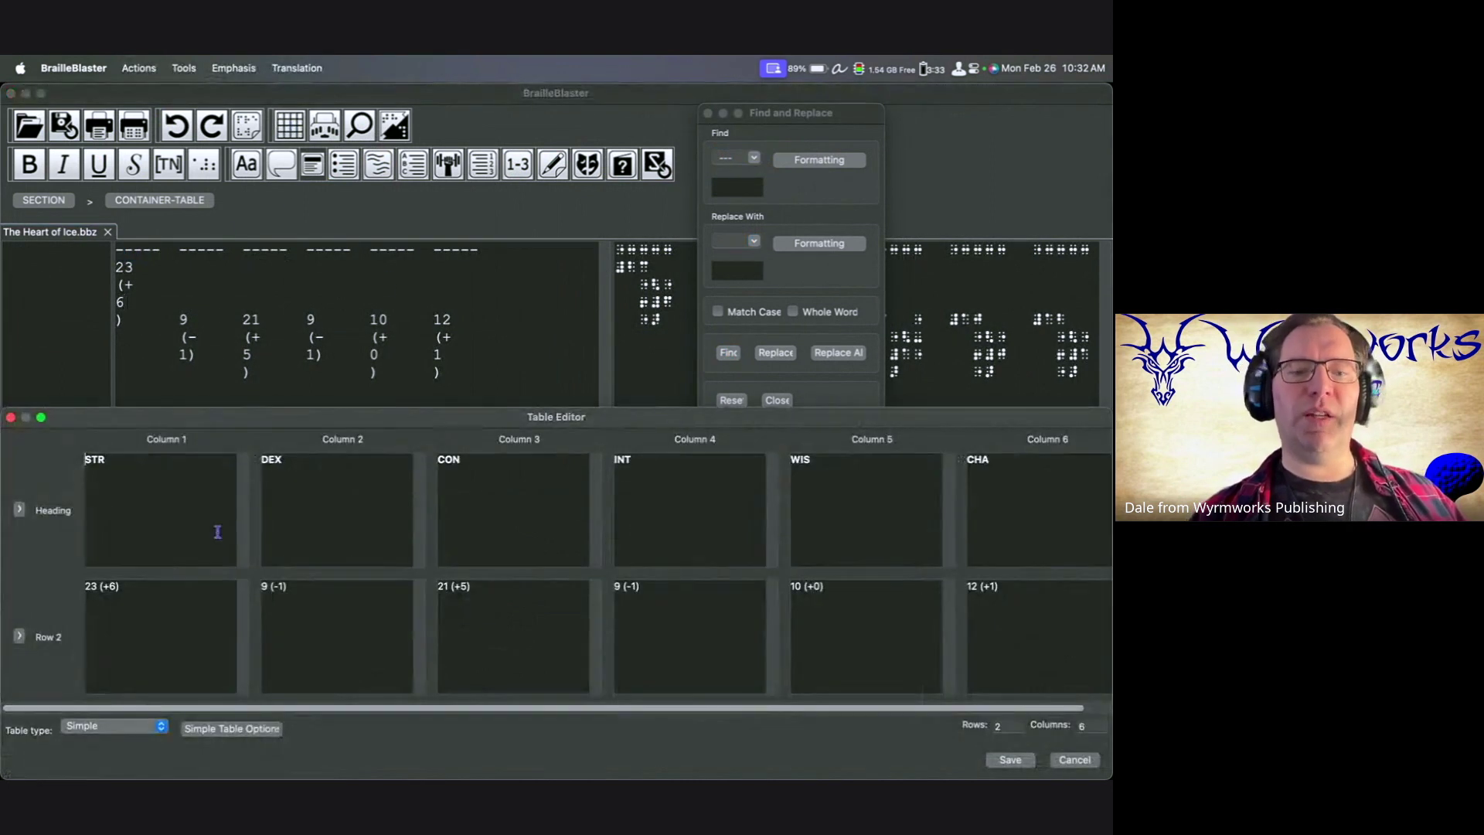
left_click(107, 727)
left_click(105, 714)
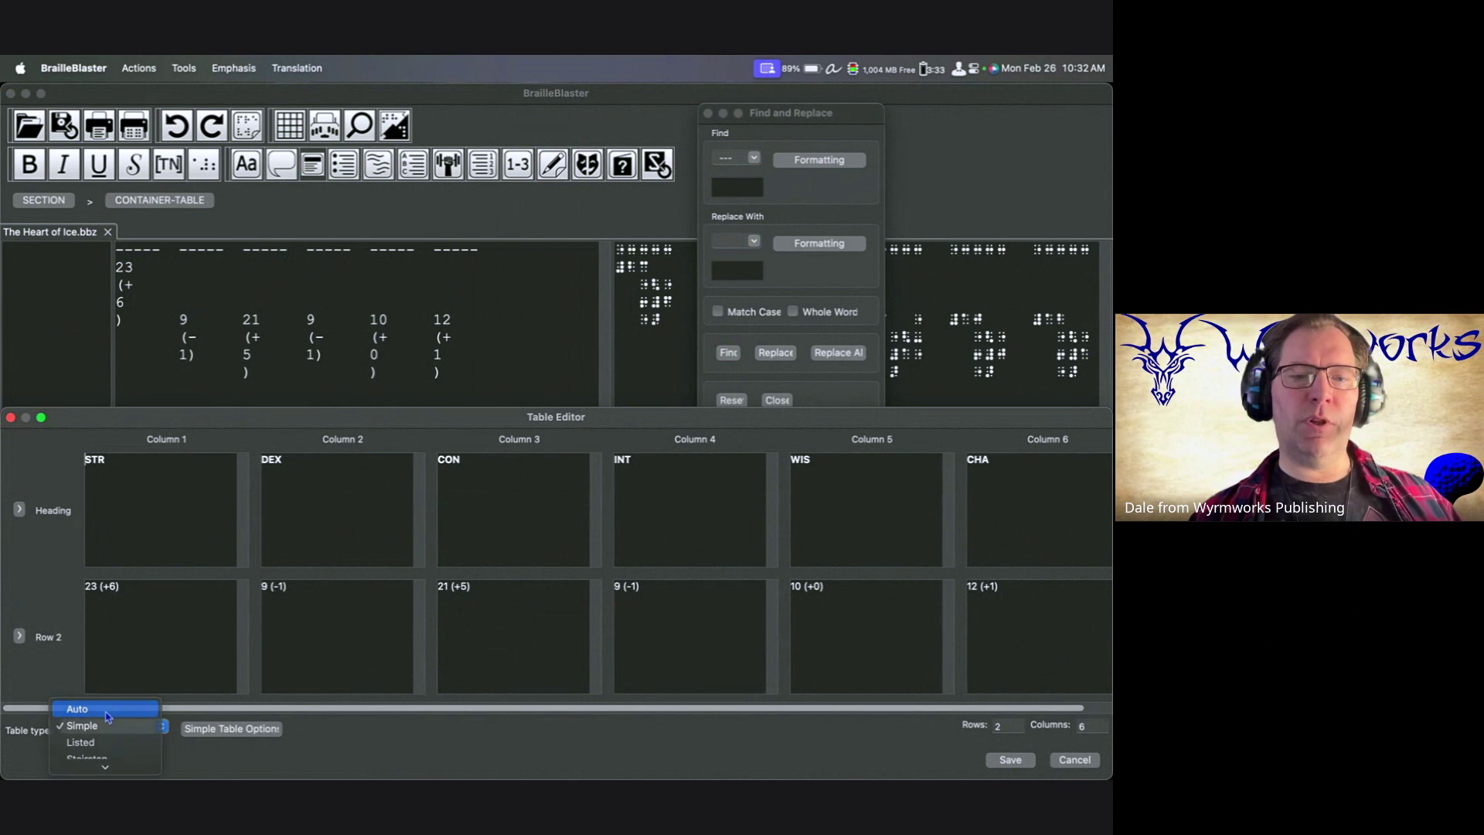
left_click(1012, 764)
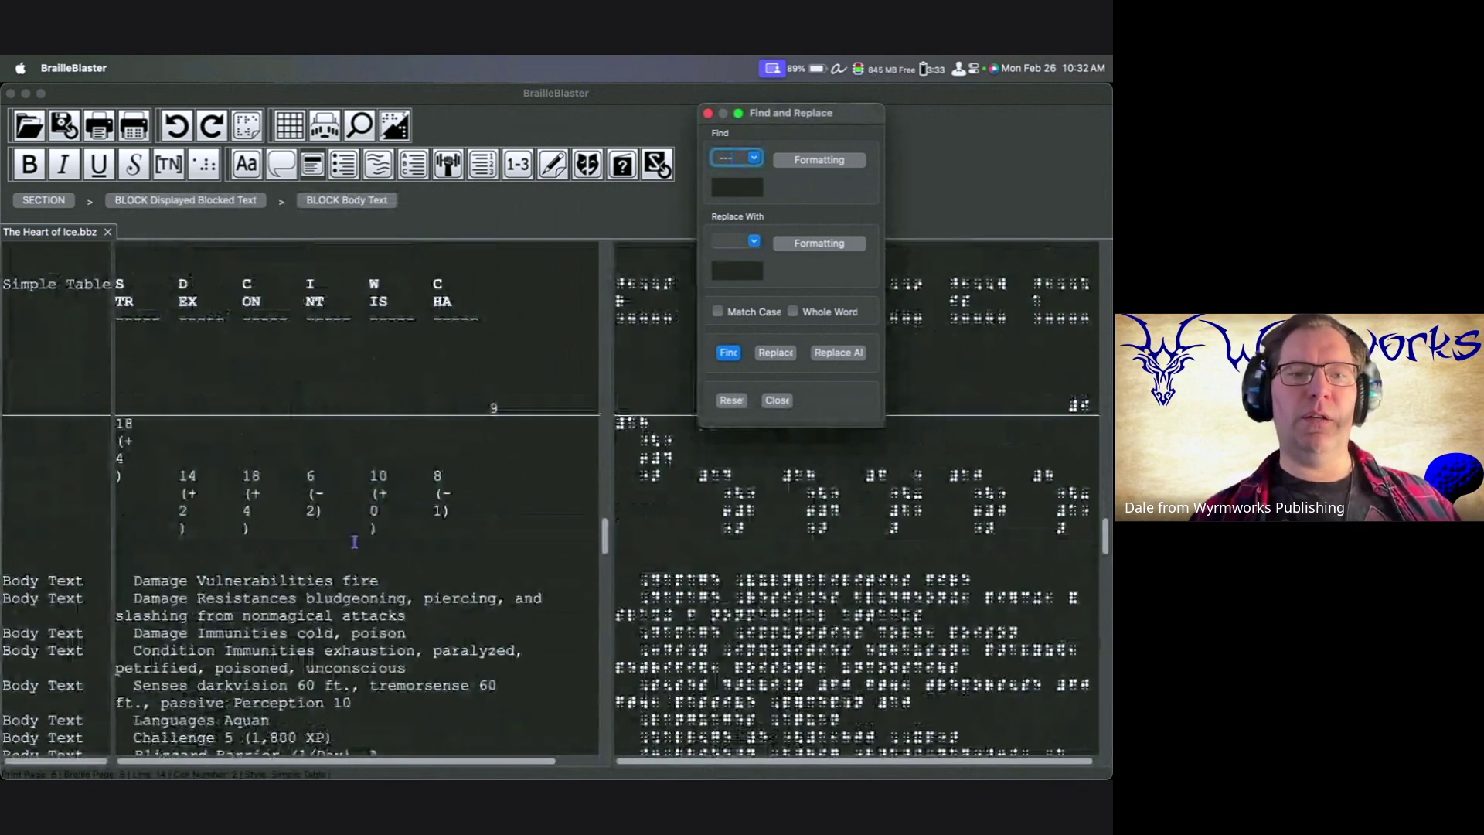
Change the Glaciadon ability score table's type to Auto and save the table.
left_click(243, 474)
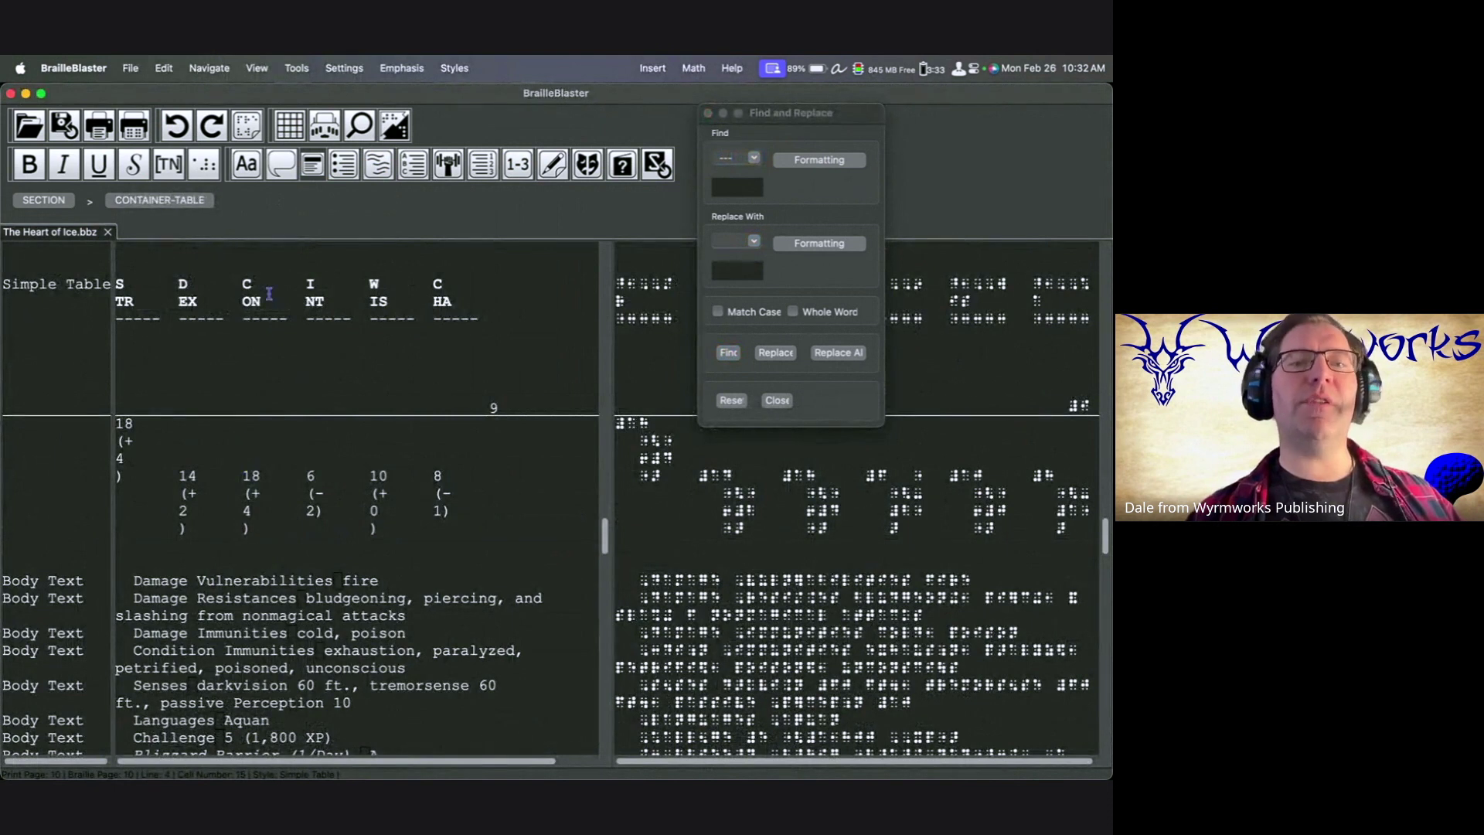
left_click(299, 128)
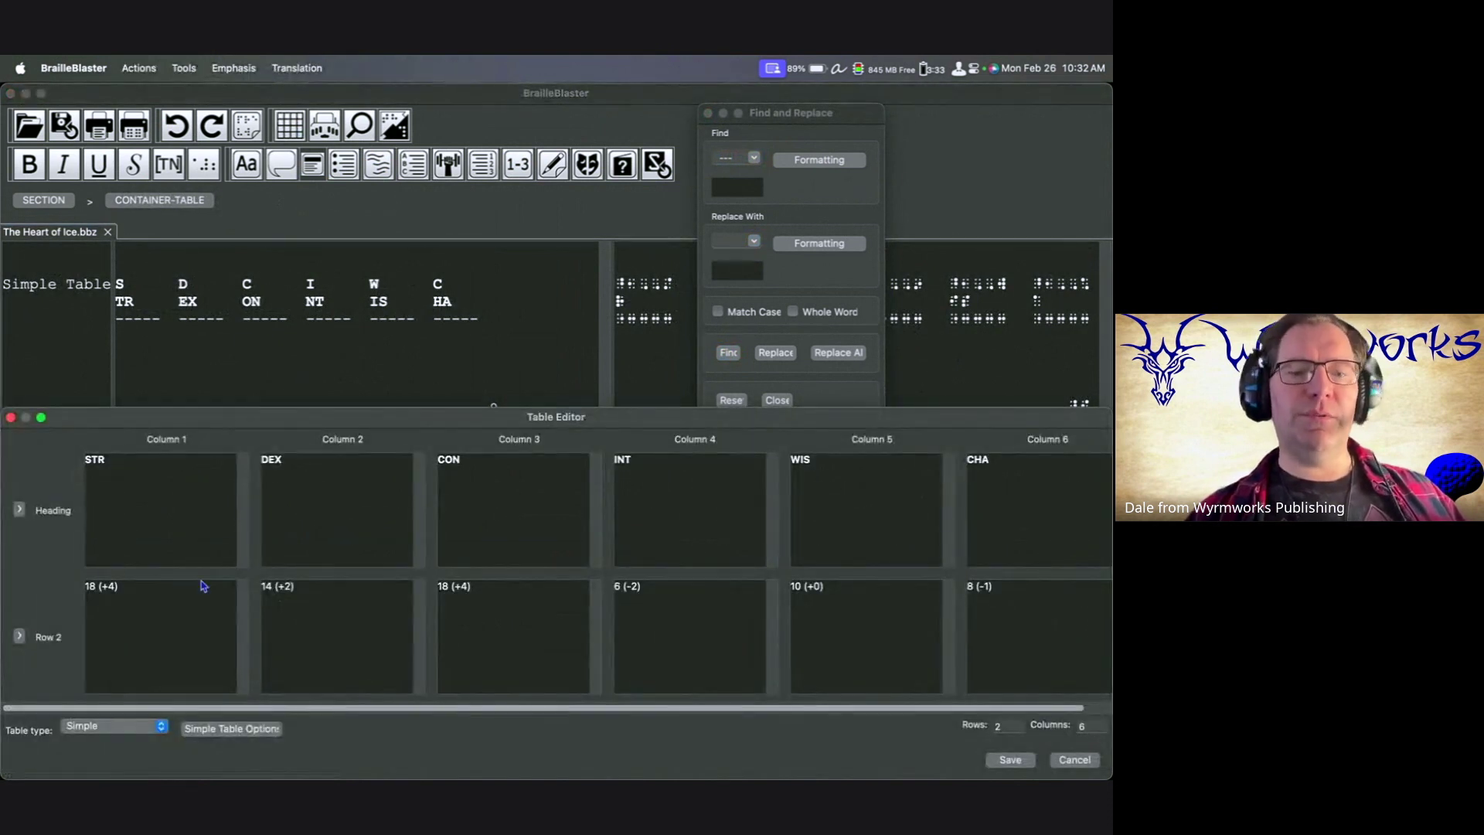
left_click(120, 726)
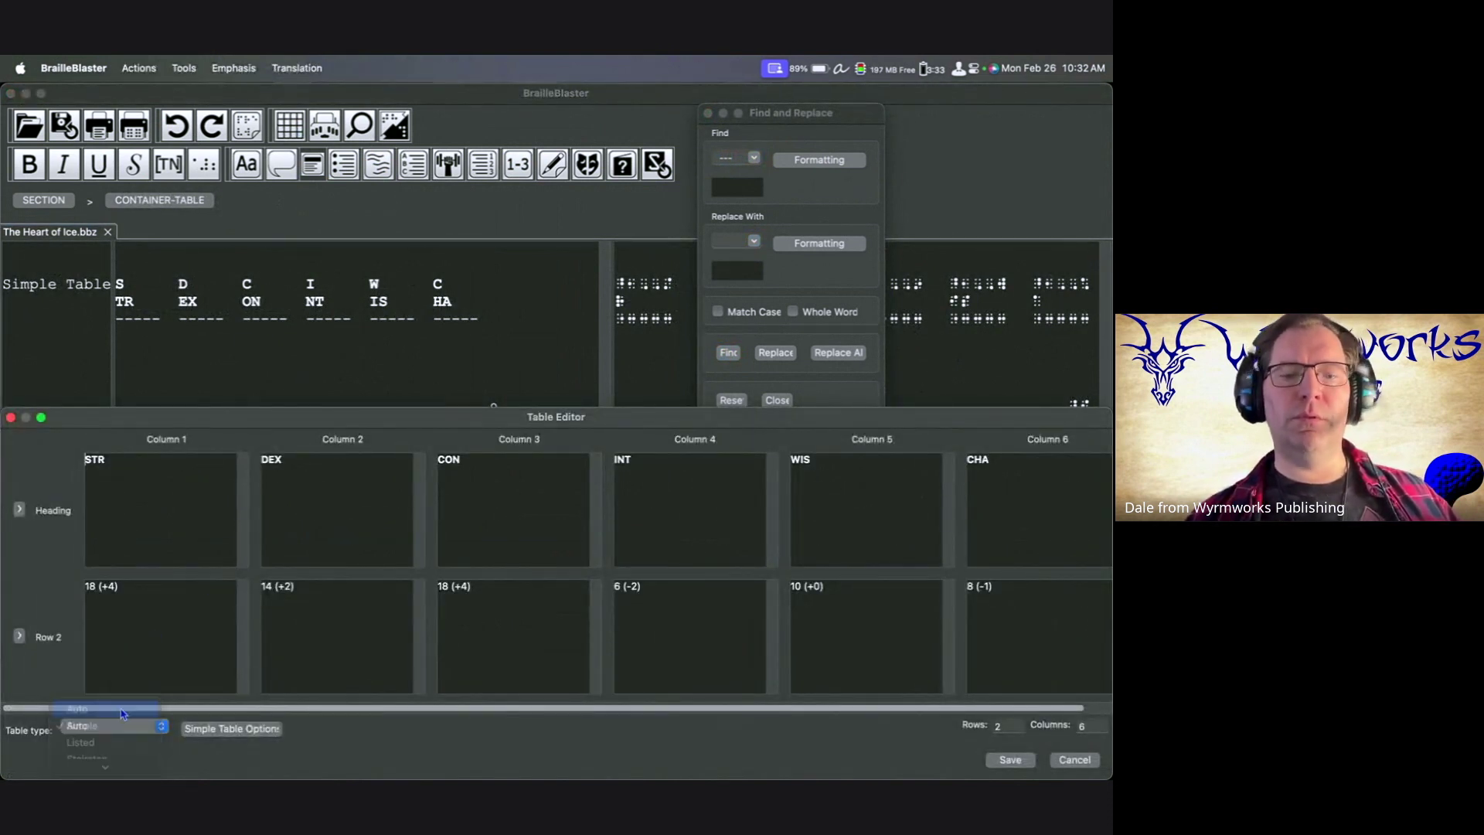
left_click(121, 709)
left_click(1025, 761)
Change the Lirien ability score table's type to Auto and save the table.
scroll(304, 500, "down", 15)
scroll(304, 500, "down", 10)
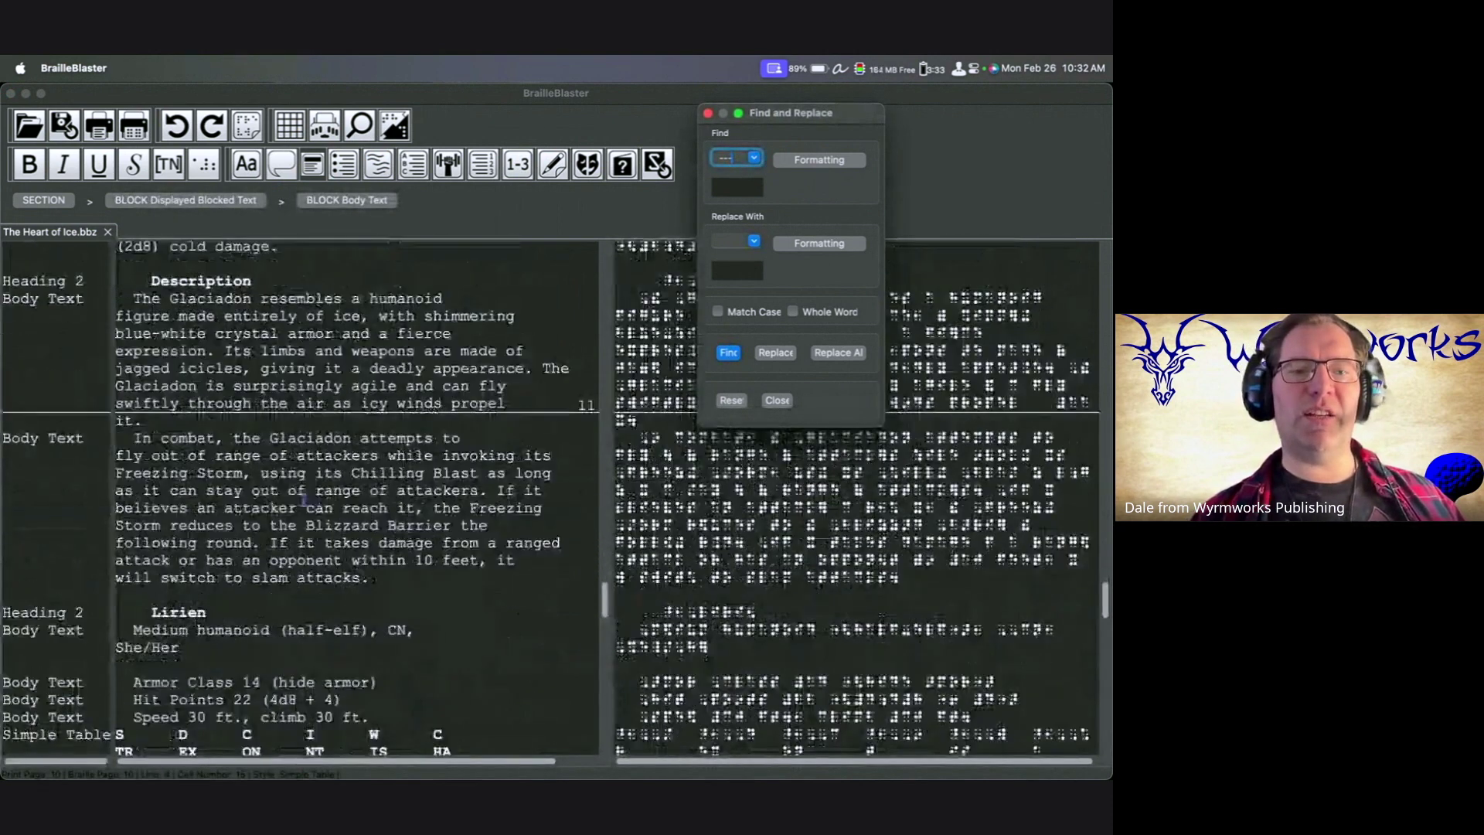
left_click(214, 543)
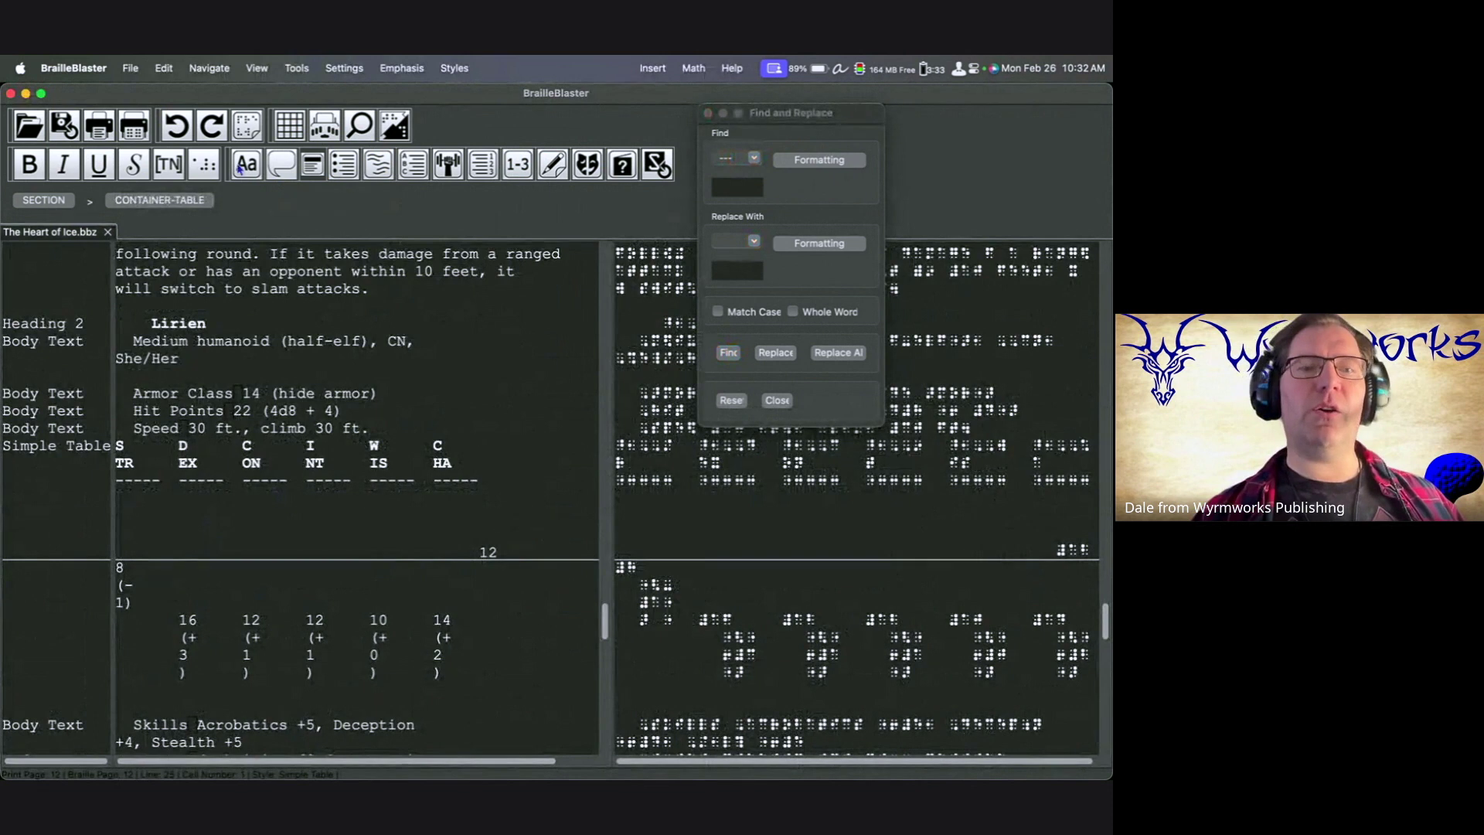
left_click(297, 137)
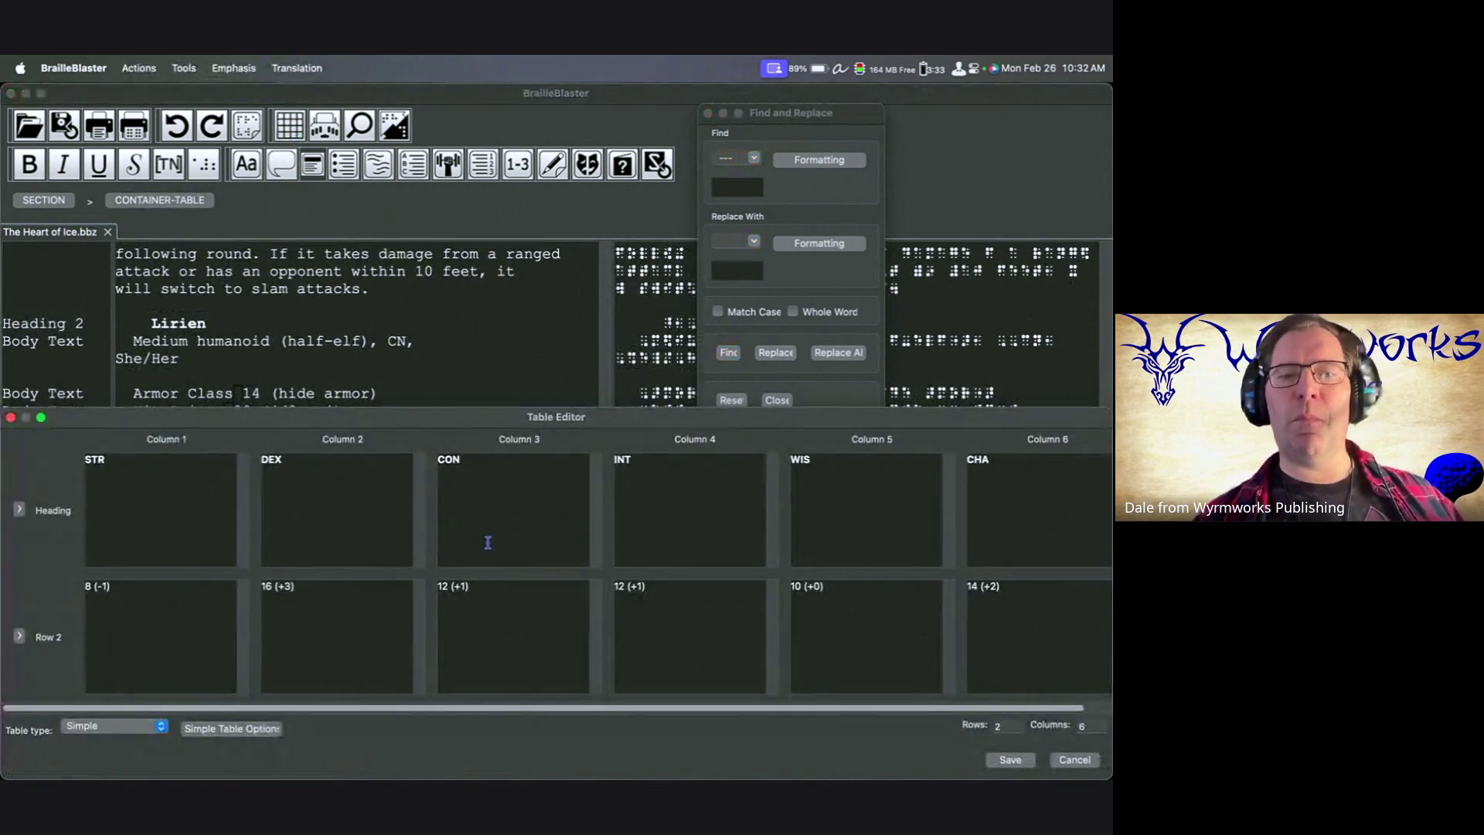
left_click(121, 728)
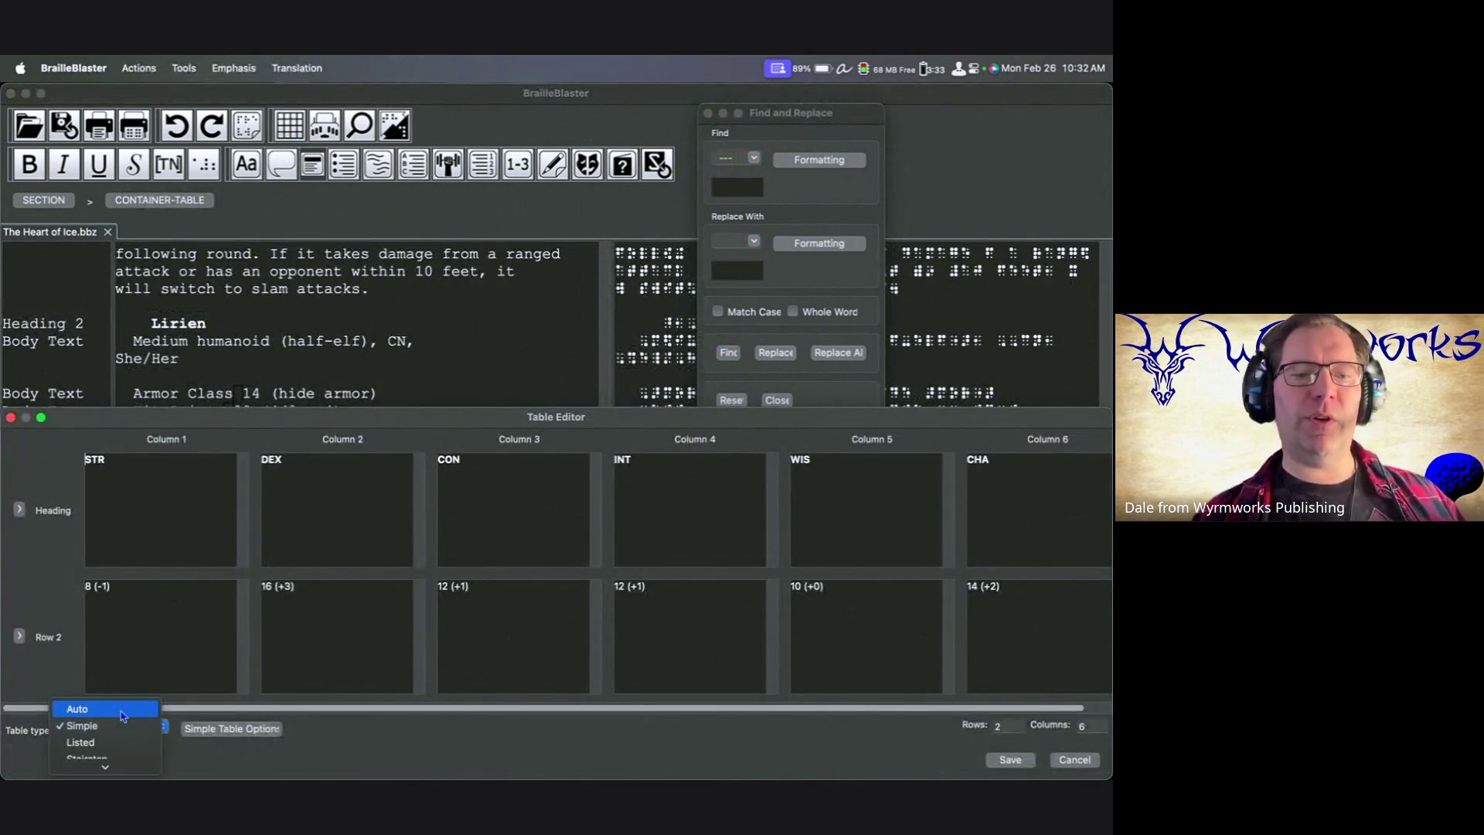
left_click(124, 710)
left_click(1011, 760)
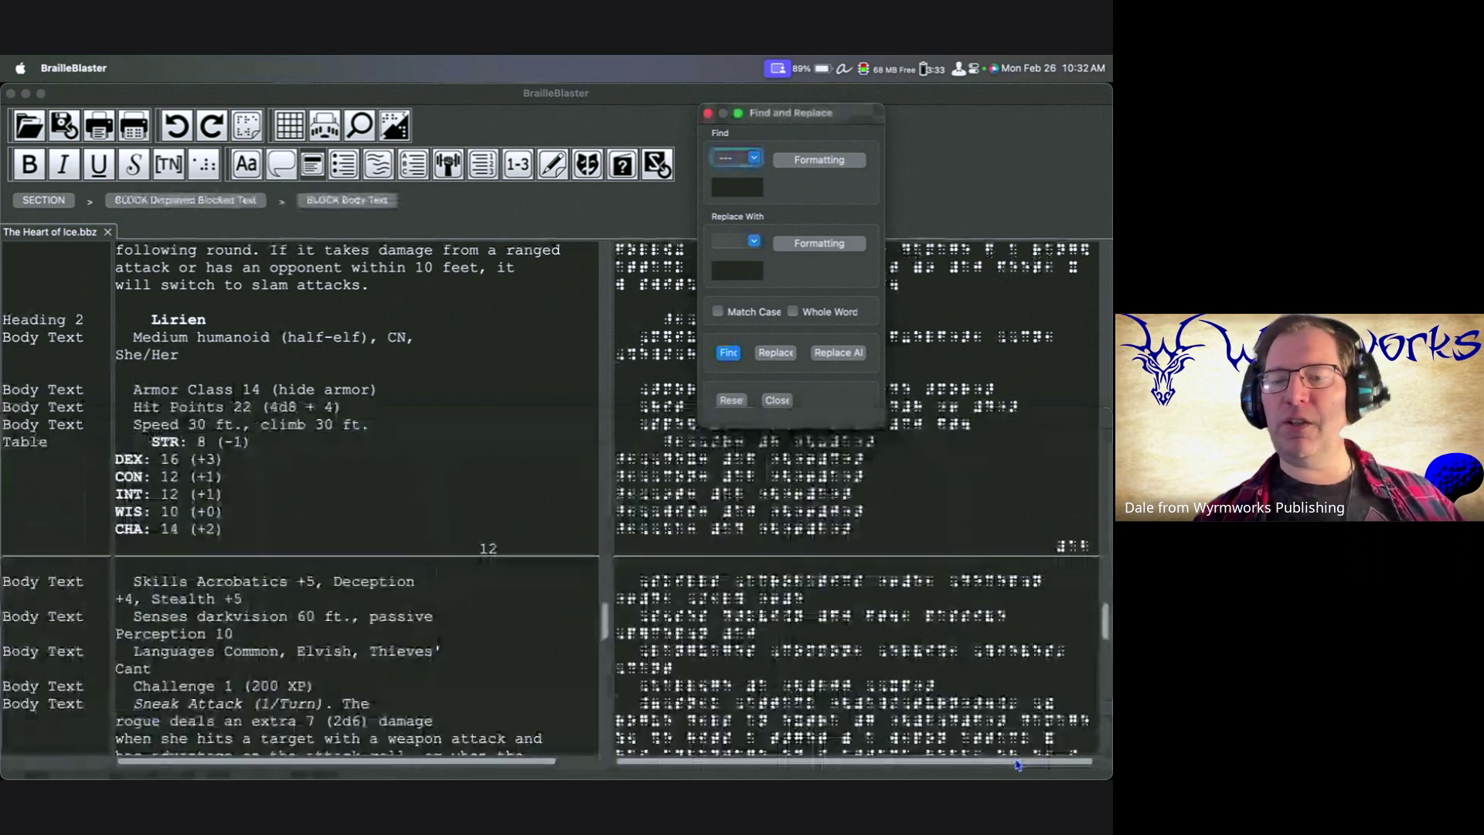
Review the document from Lirien's table to the Legal section and back up to the caribou herd rules, checking styles and tables.
scroll(255, 541, "down", 5)
scroll(256, 541, "down", 10)
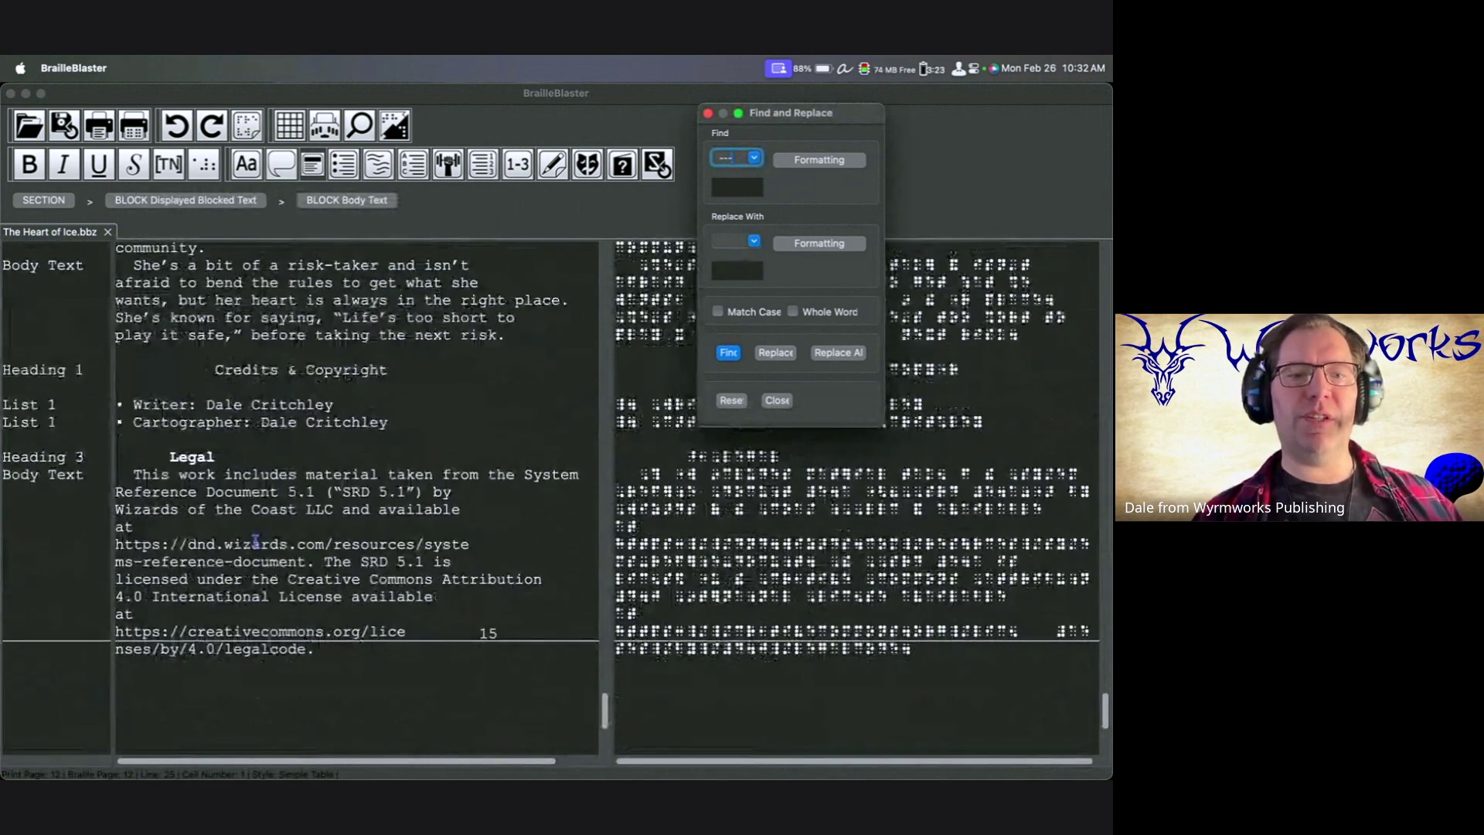
scroll(255, 541, "down", 2)
scroll(256, 541, "up", 10)
scroll(255, 541, "up", 10)
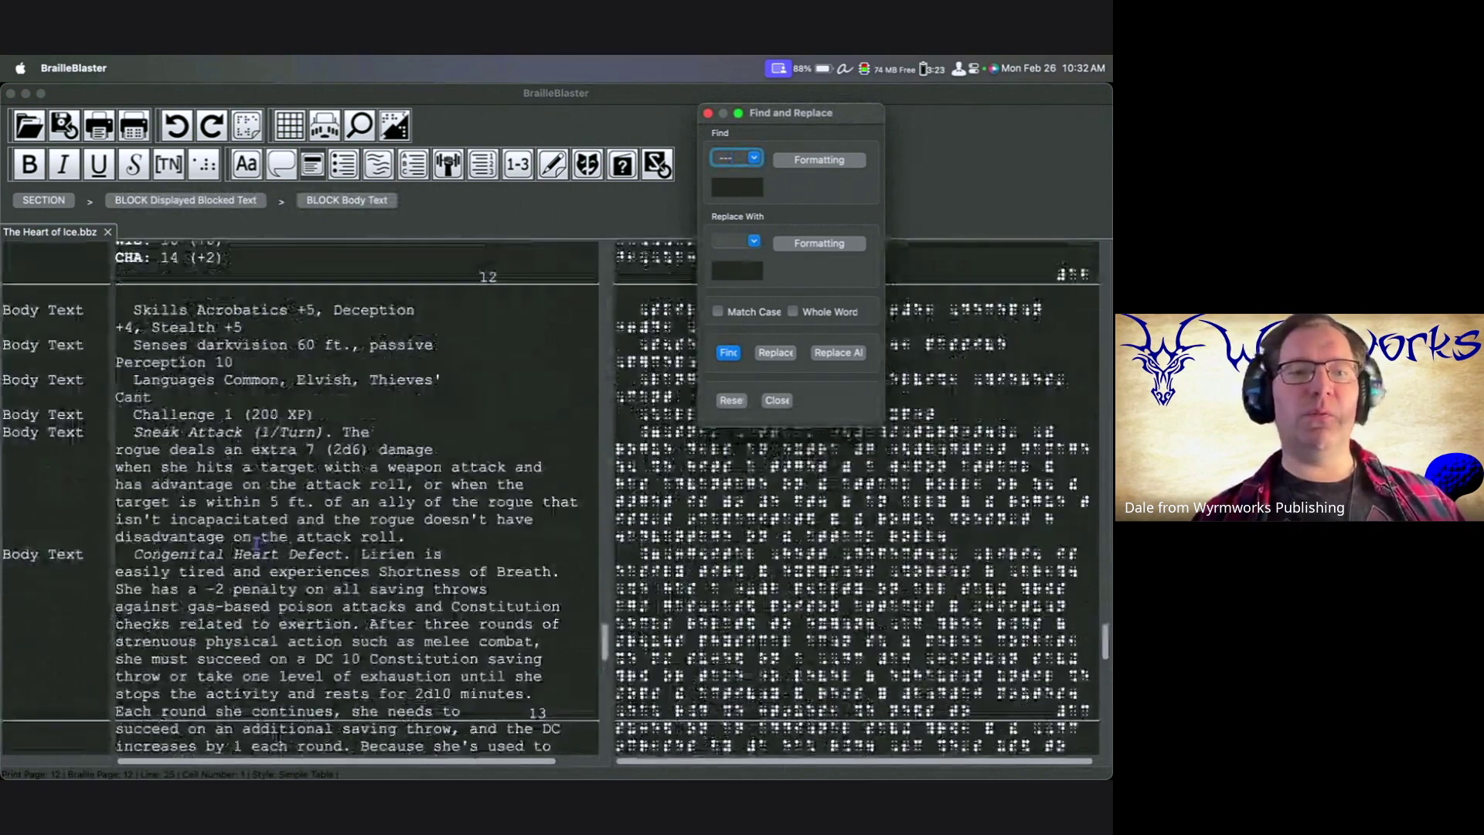
scroll(255, 542, "up", 10)
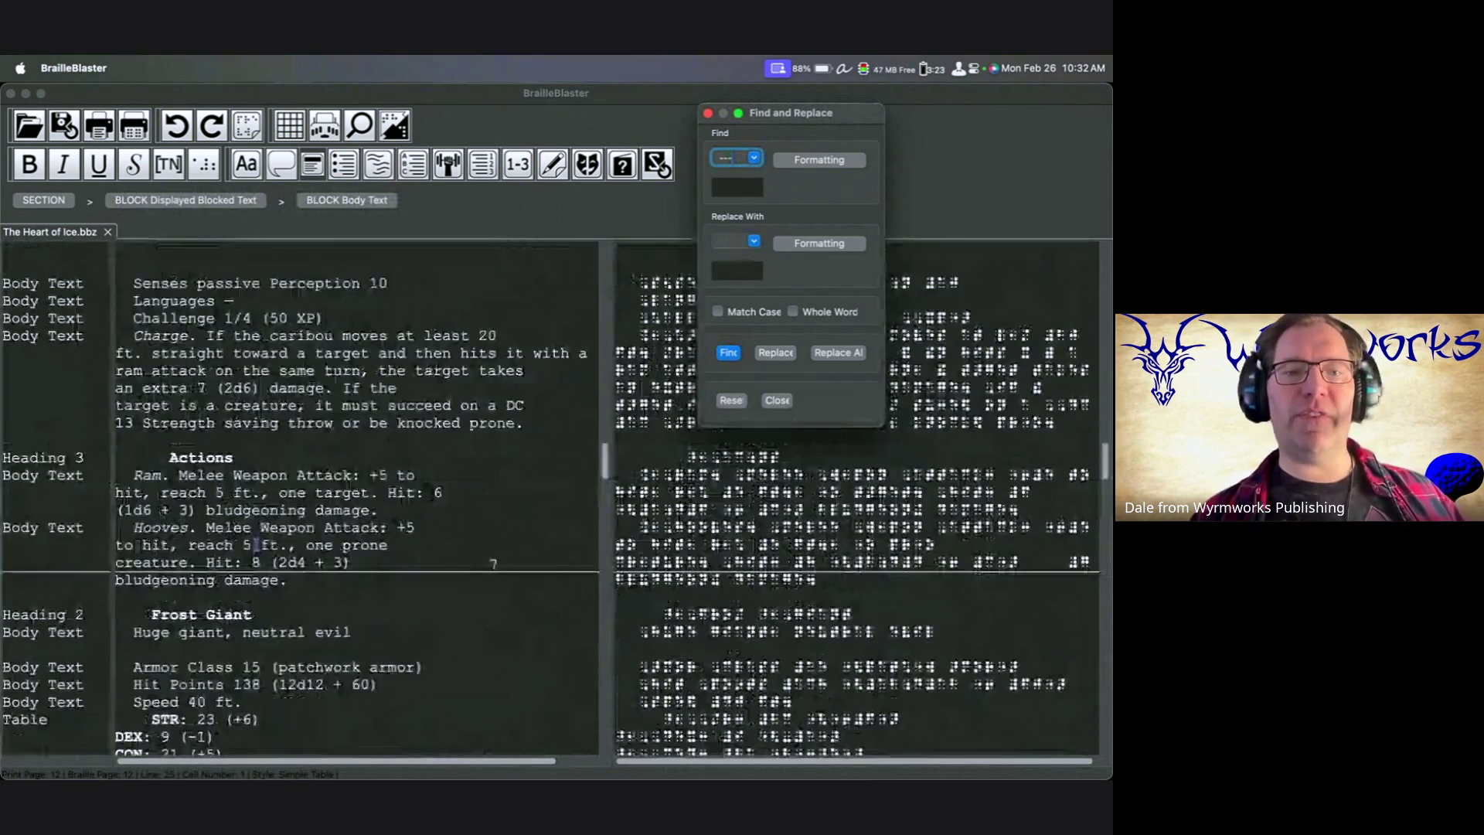
scroll(259, 541, "up", 5)
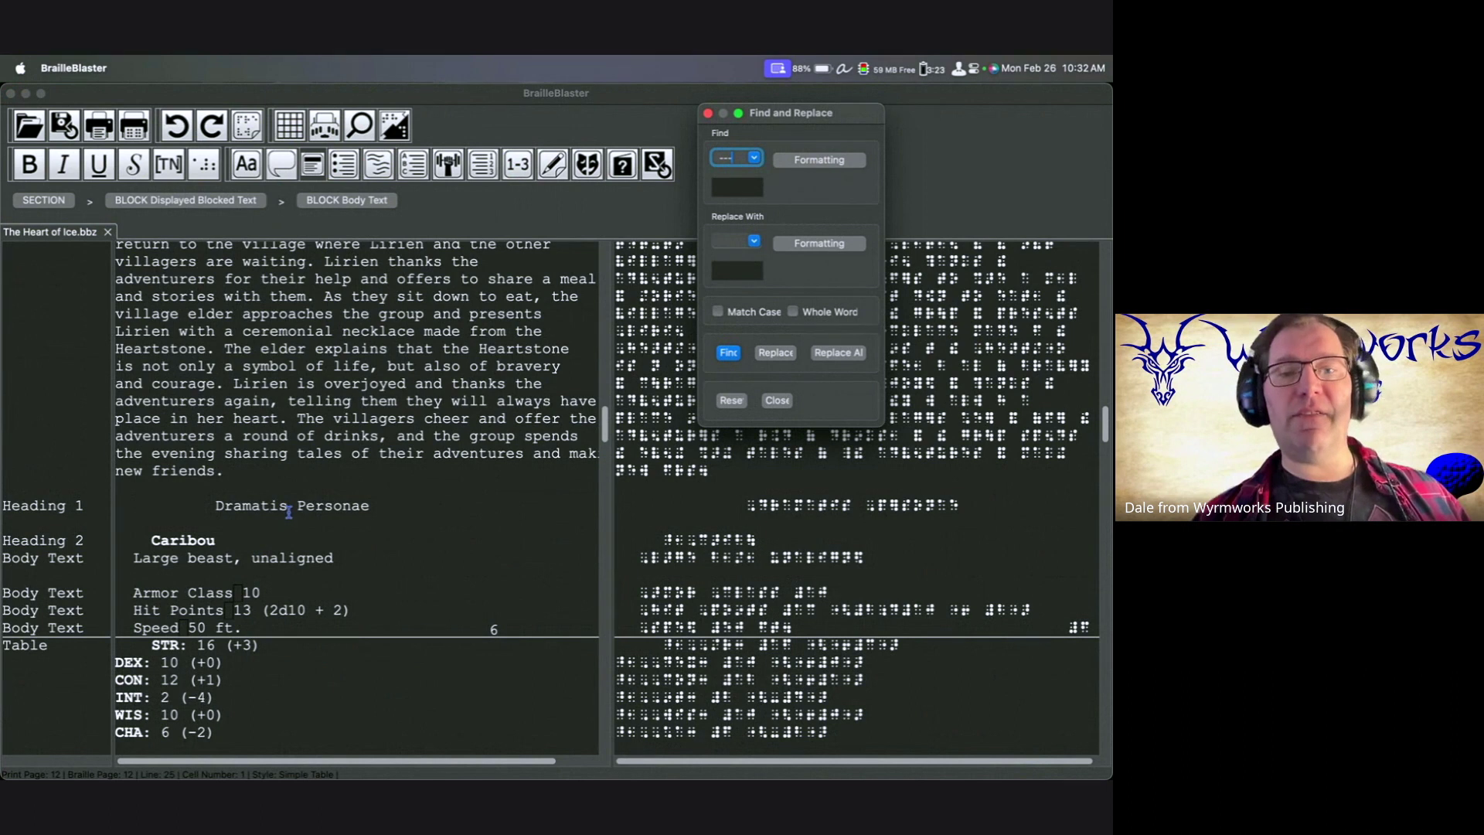
scroll(289, 513, "up", 6)
scroll(289, 513, "up", 6)
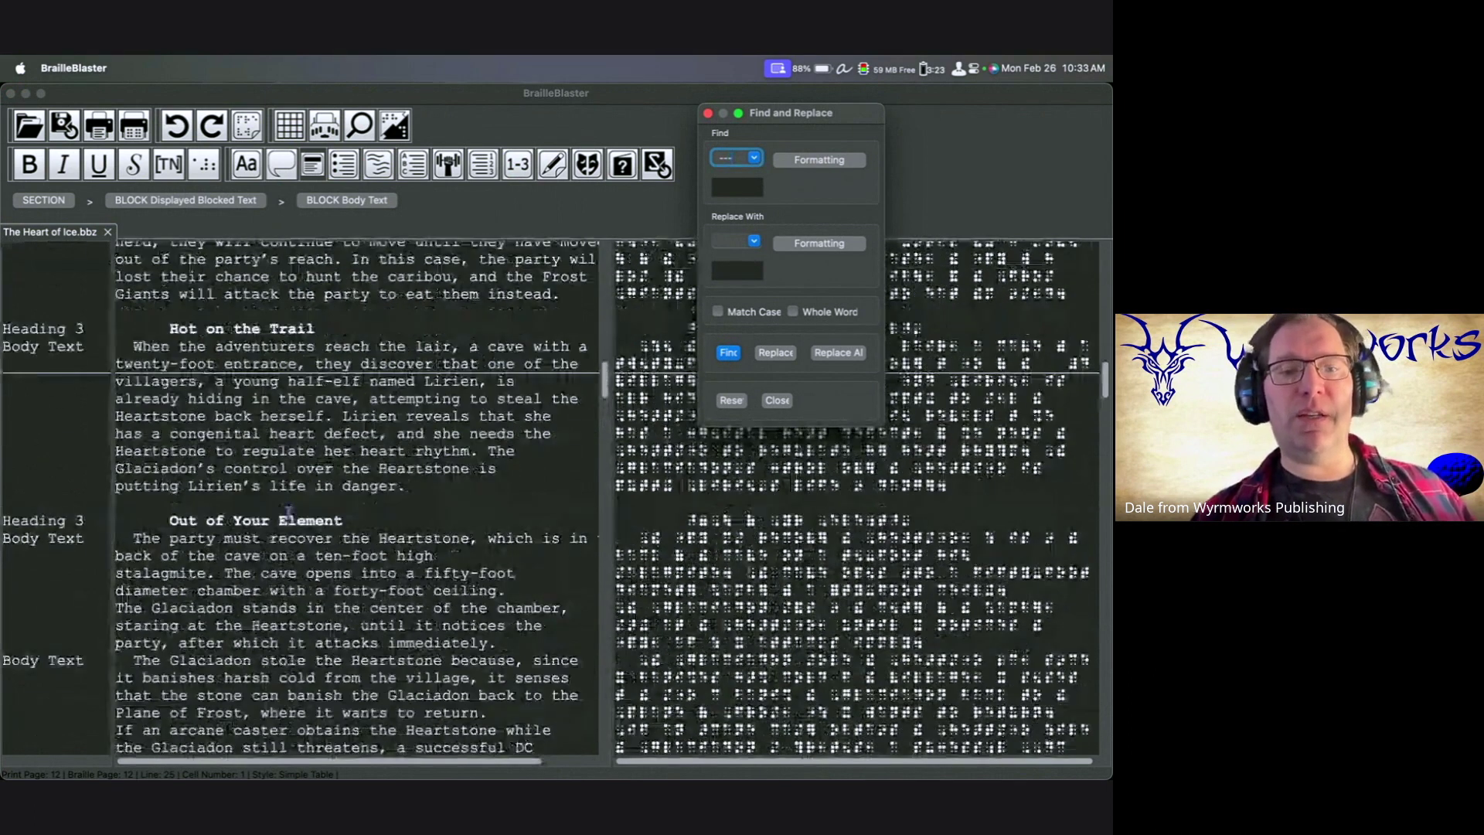
scroll(289, 512, "up", 6)
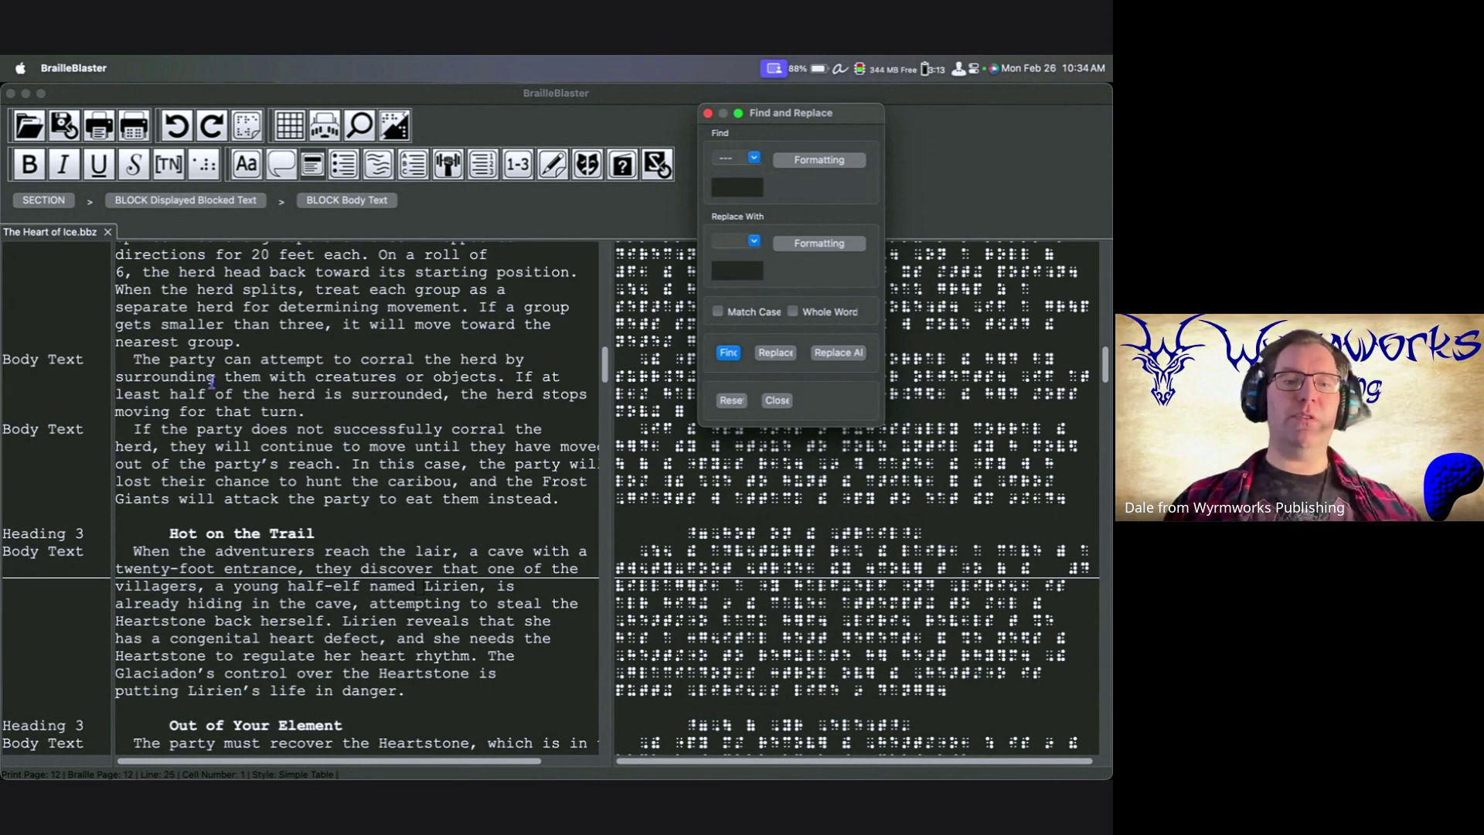
Save the document as The Heart of Ice.bbz in BB Archive format in the Braille Documents folder.
left_click(183, 231)
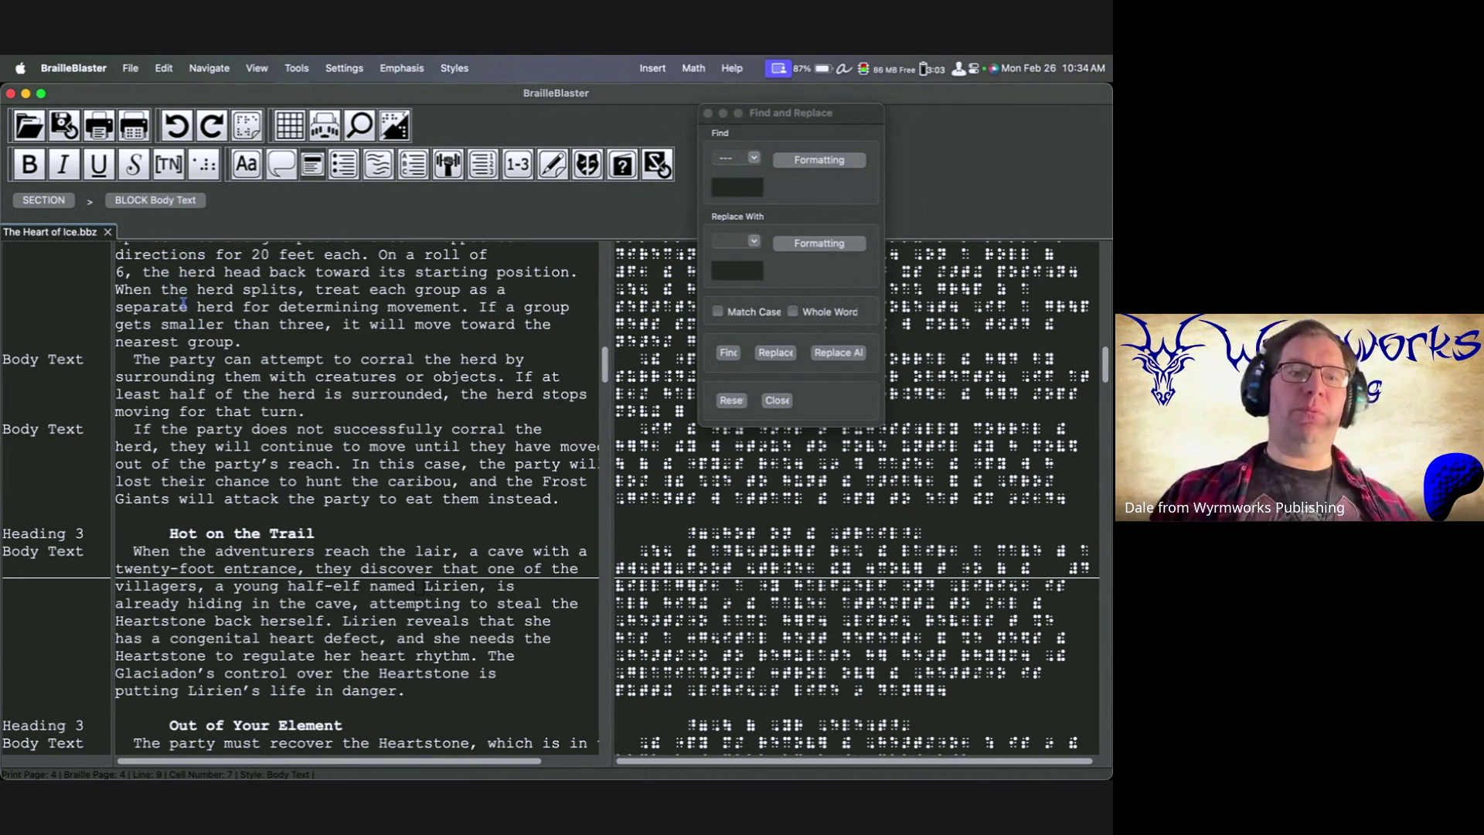
key("ctrl+F2")
key("super+shift+s")
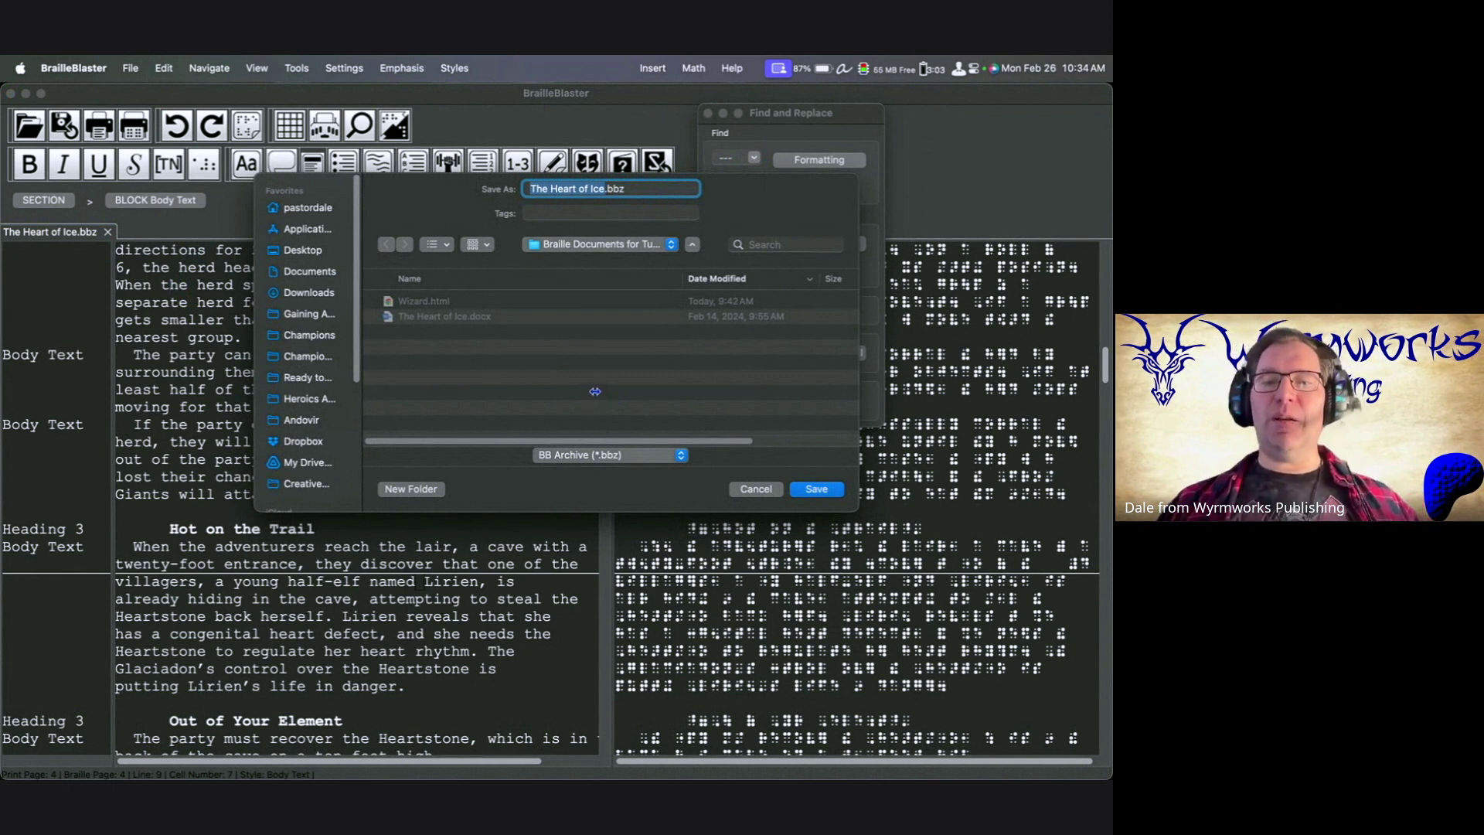
left_click(826, 491)
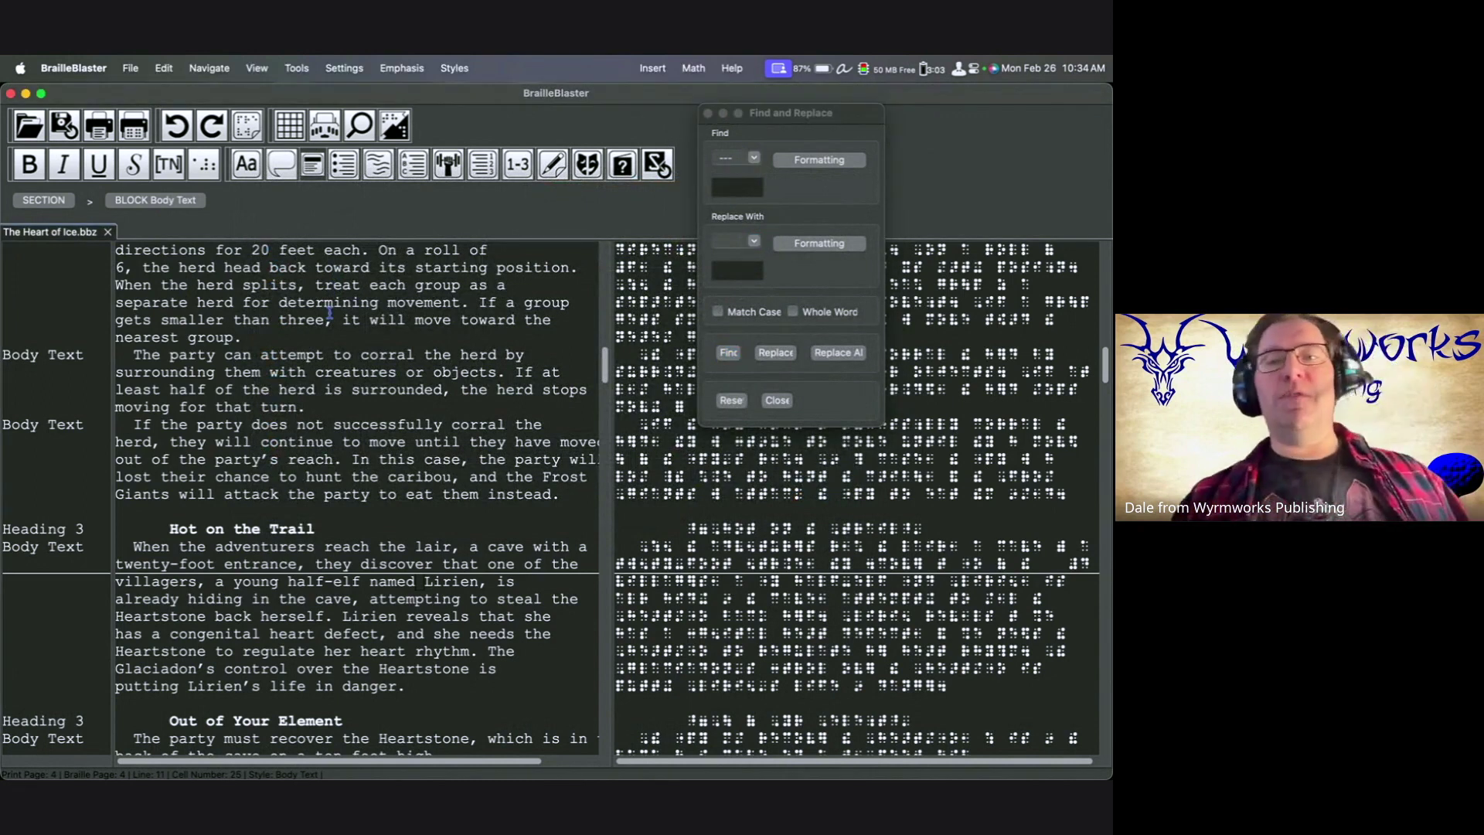
Export the document as the Braille Ready File The Heart of Ice.brf in the same folder.
left_click(813, 118)
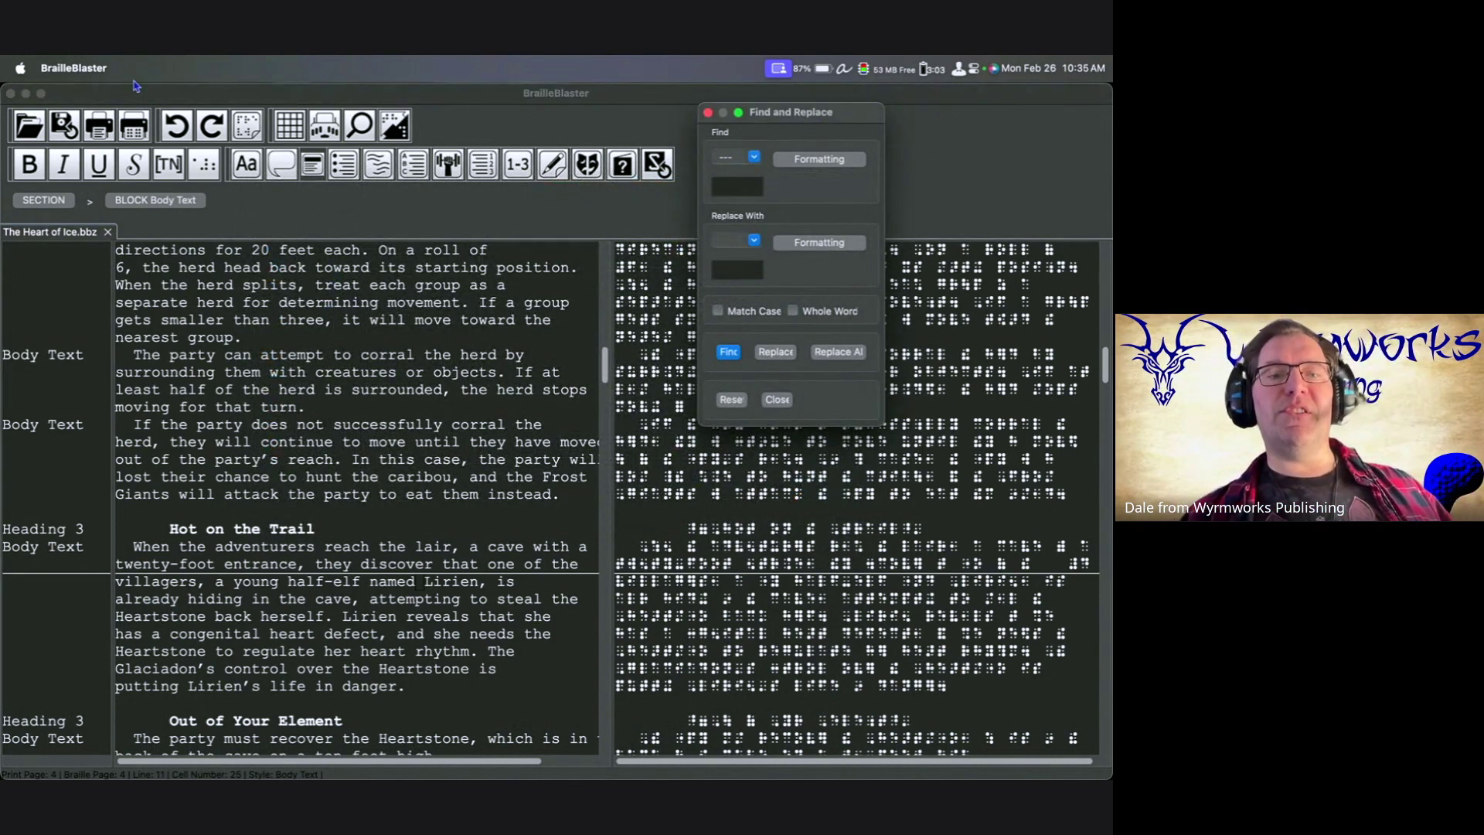
left_click(219, 337)
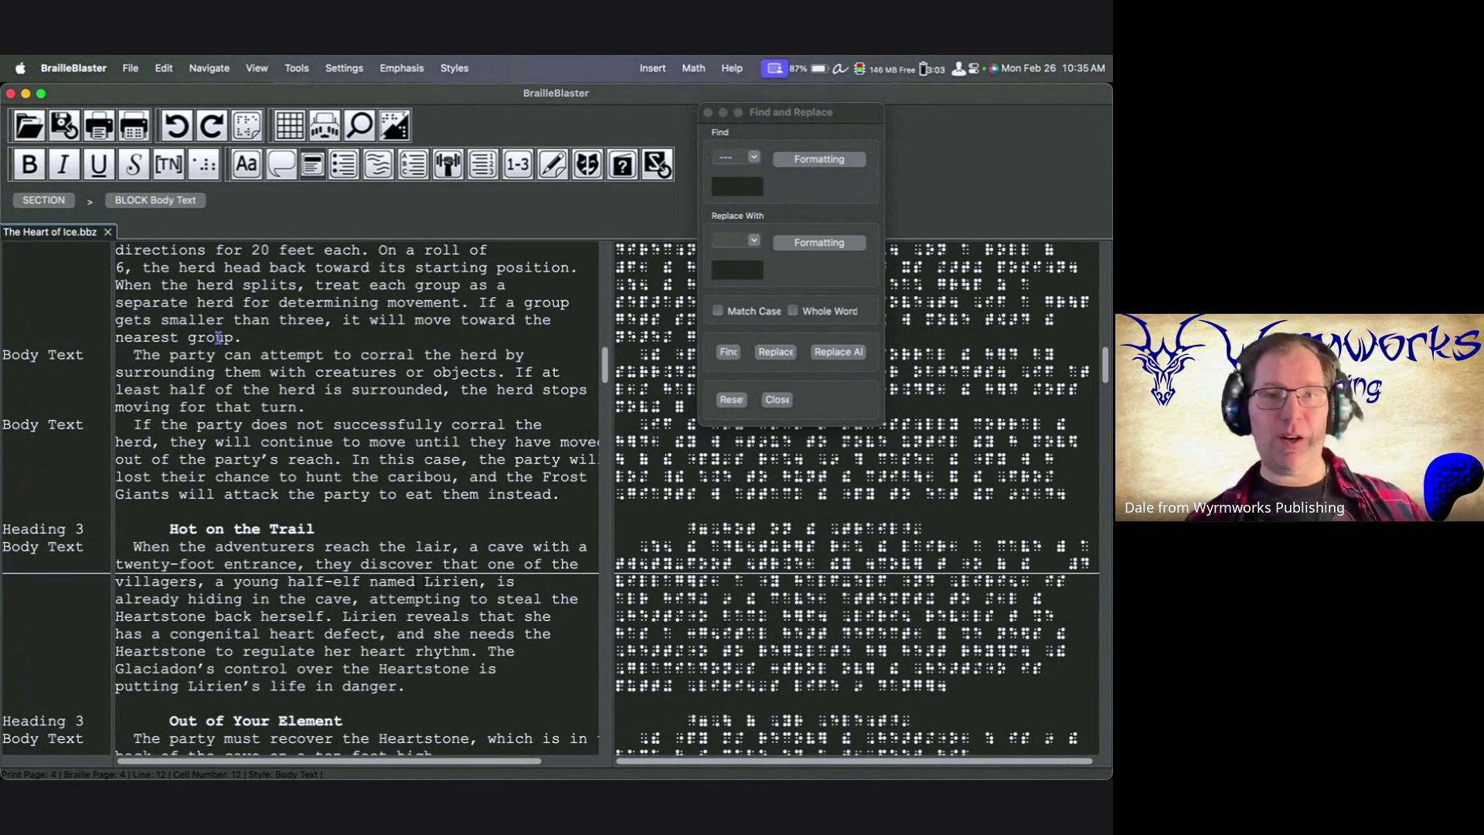
left_click(130, 66)
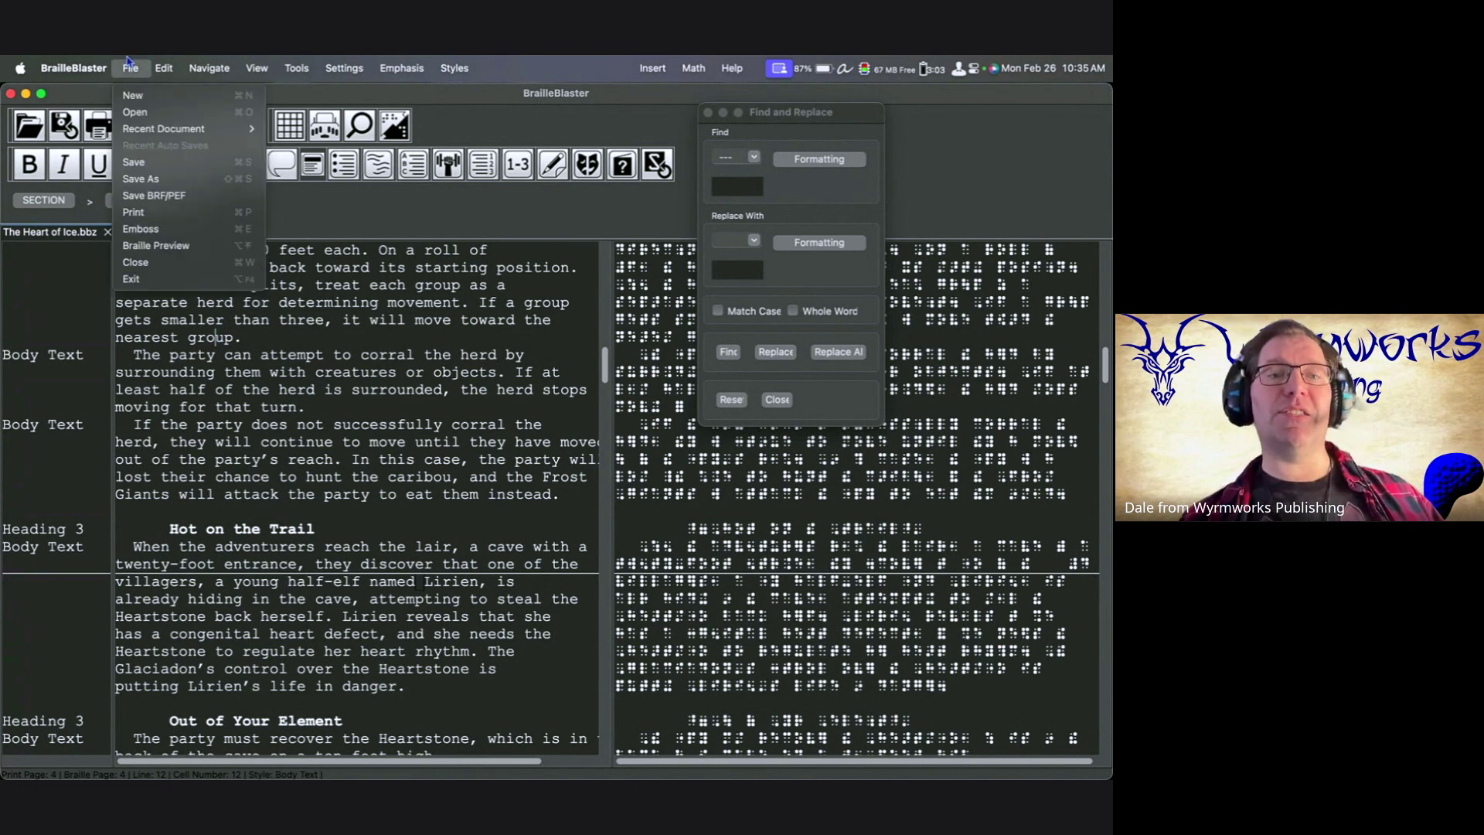
key("Escape")
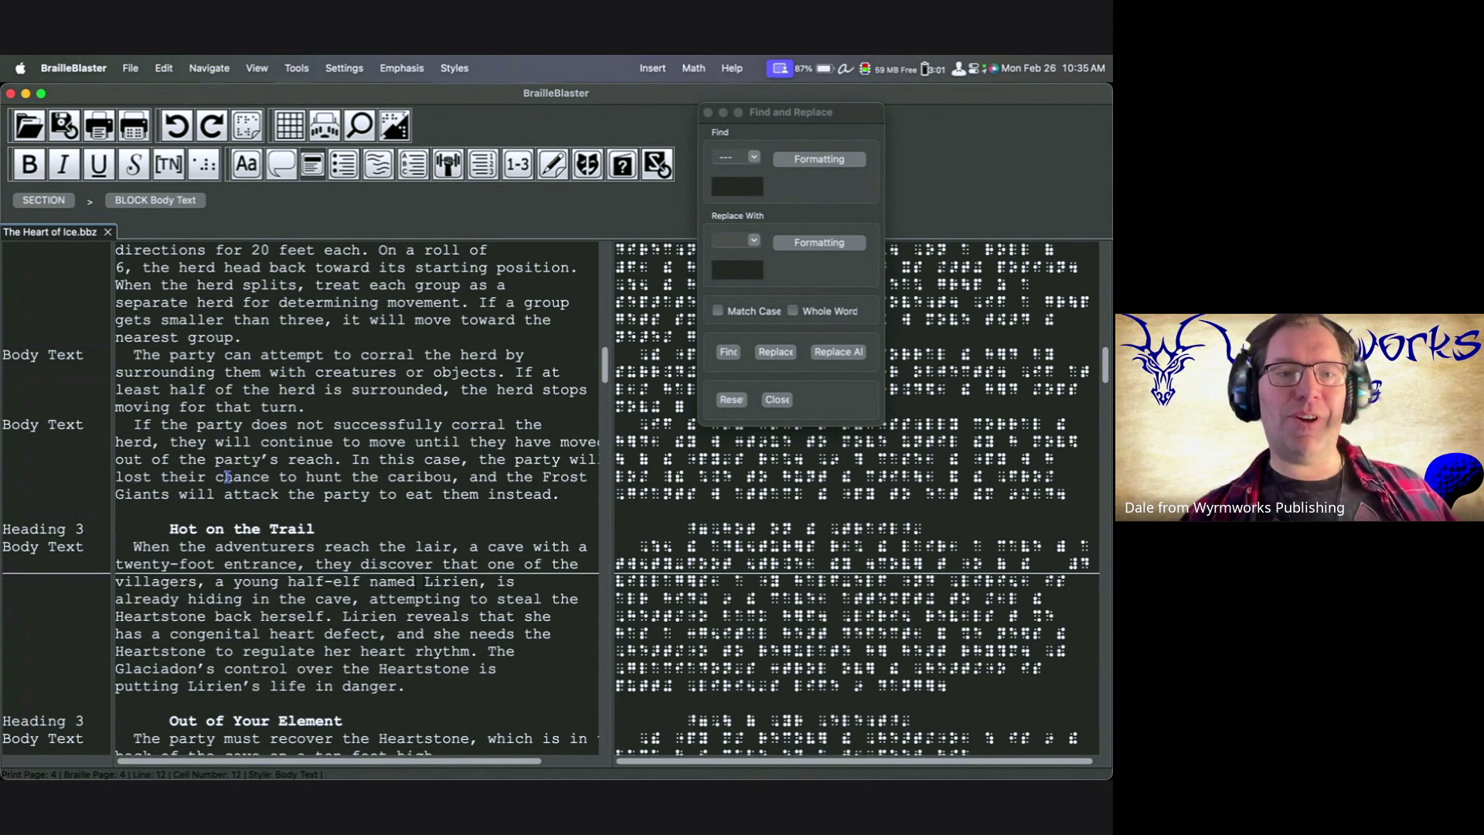
left_click(129, 68)
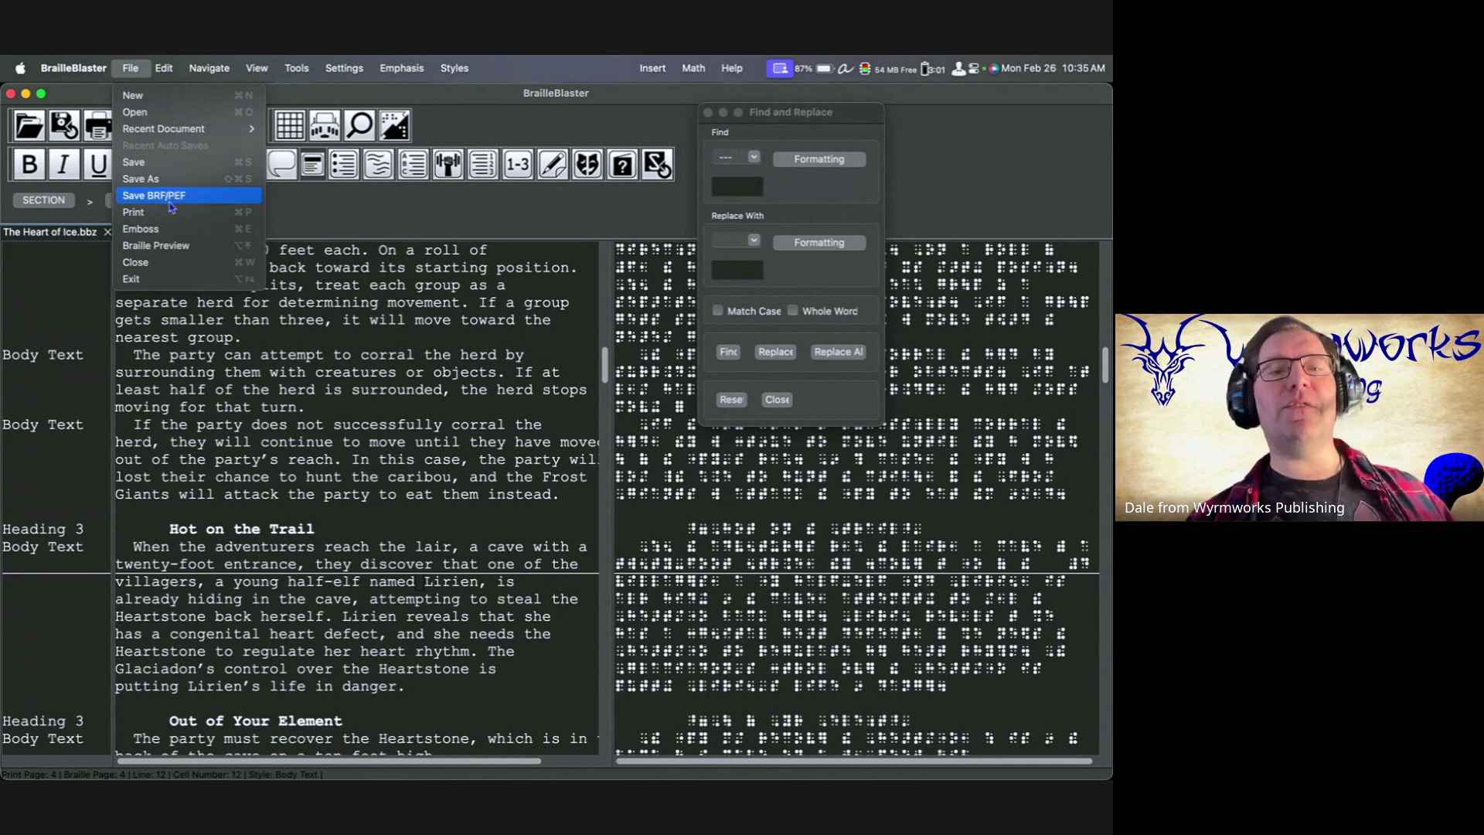
left_click(198, 204)
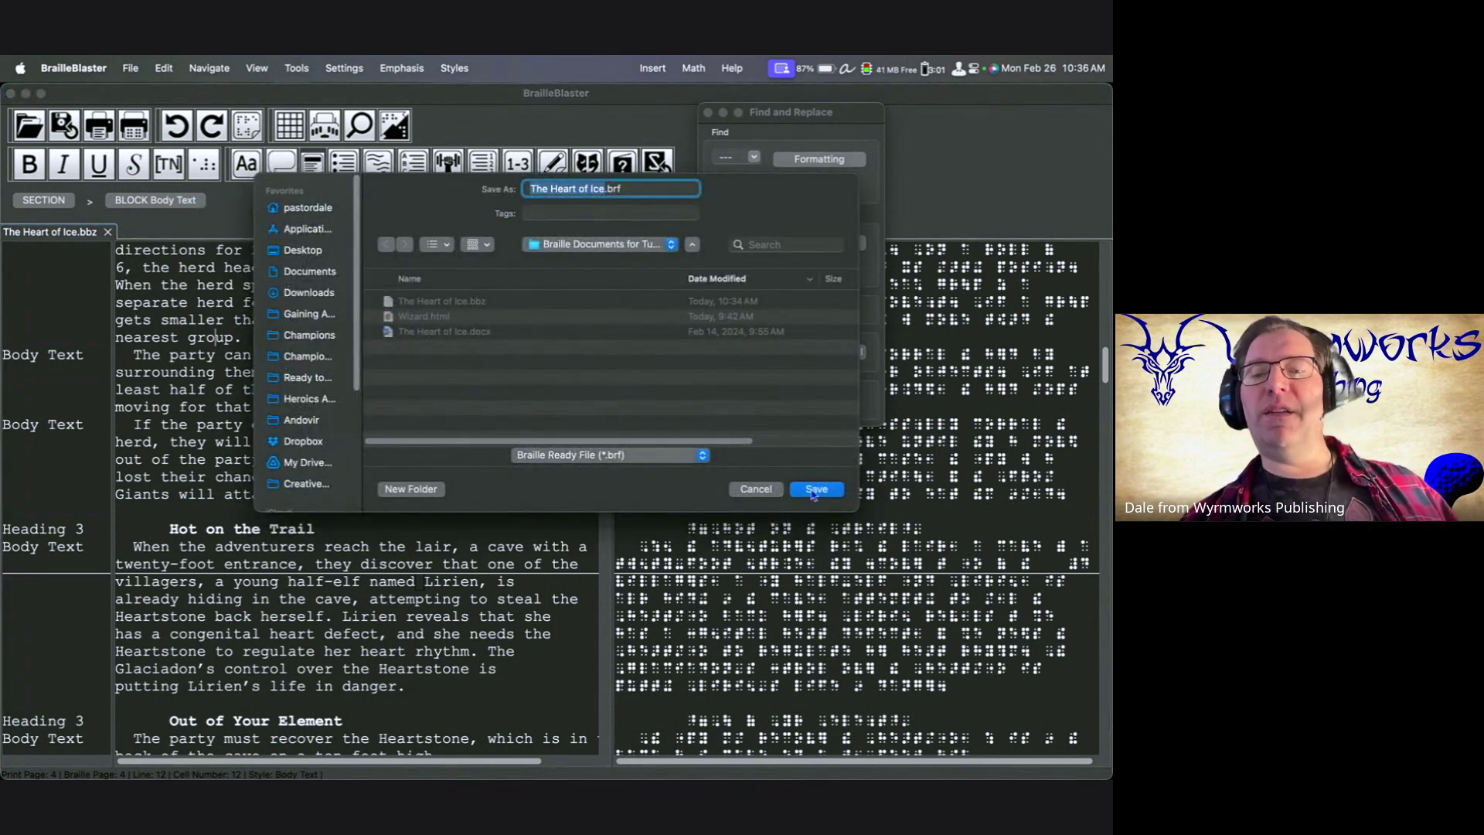
left_click(815, 489)
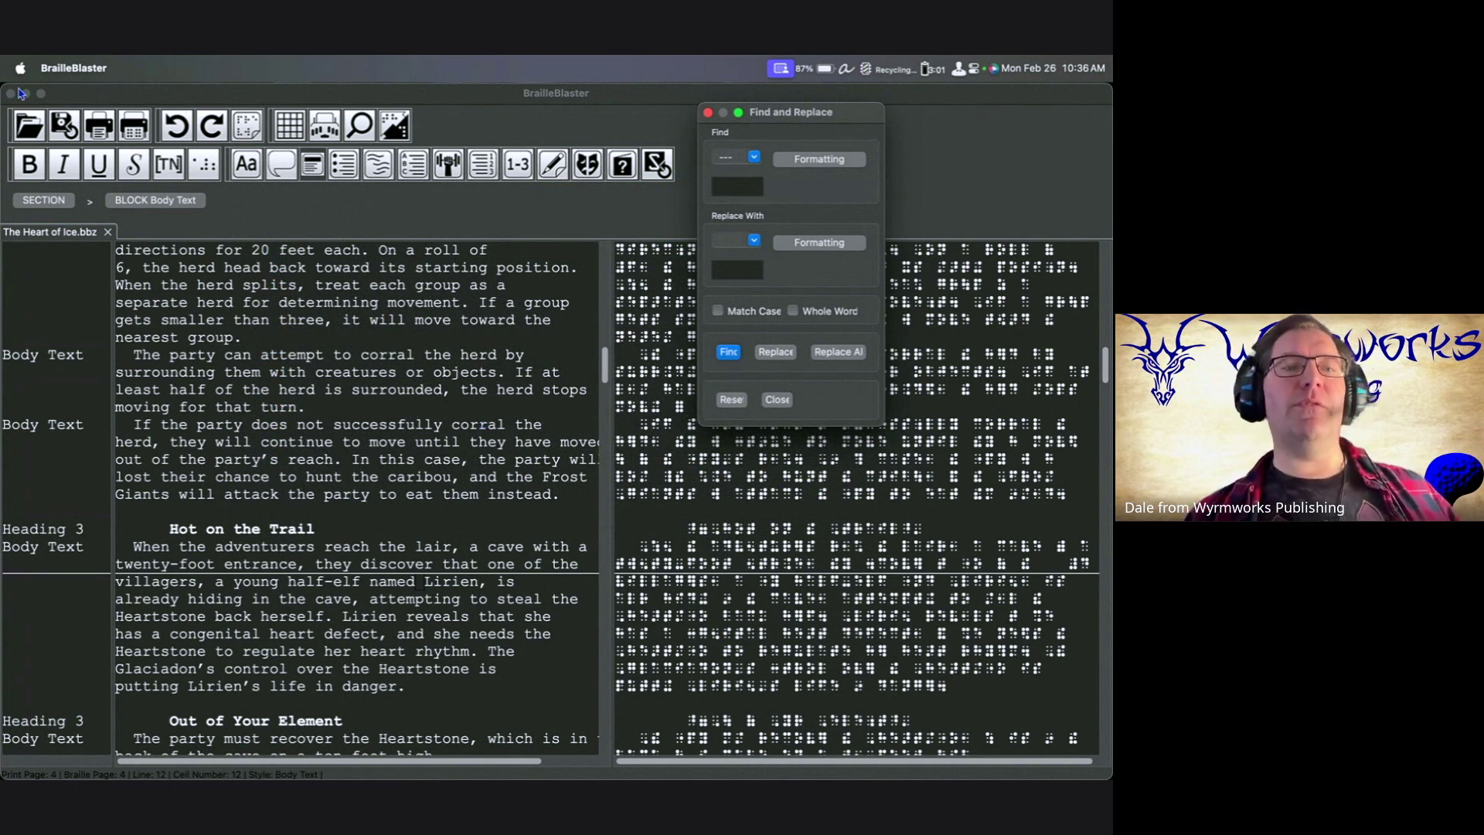
Close The Heart of Ice and open Wizard.html.
left_click(107, 232)
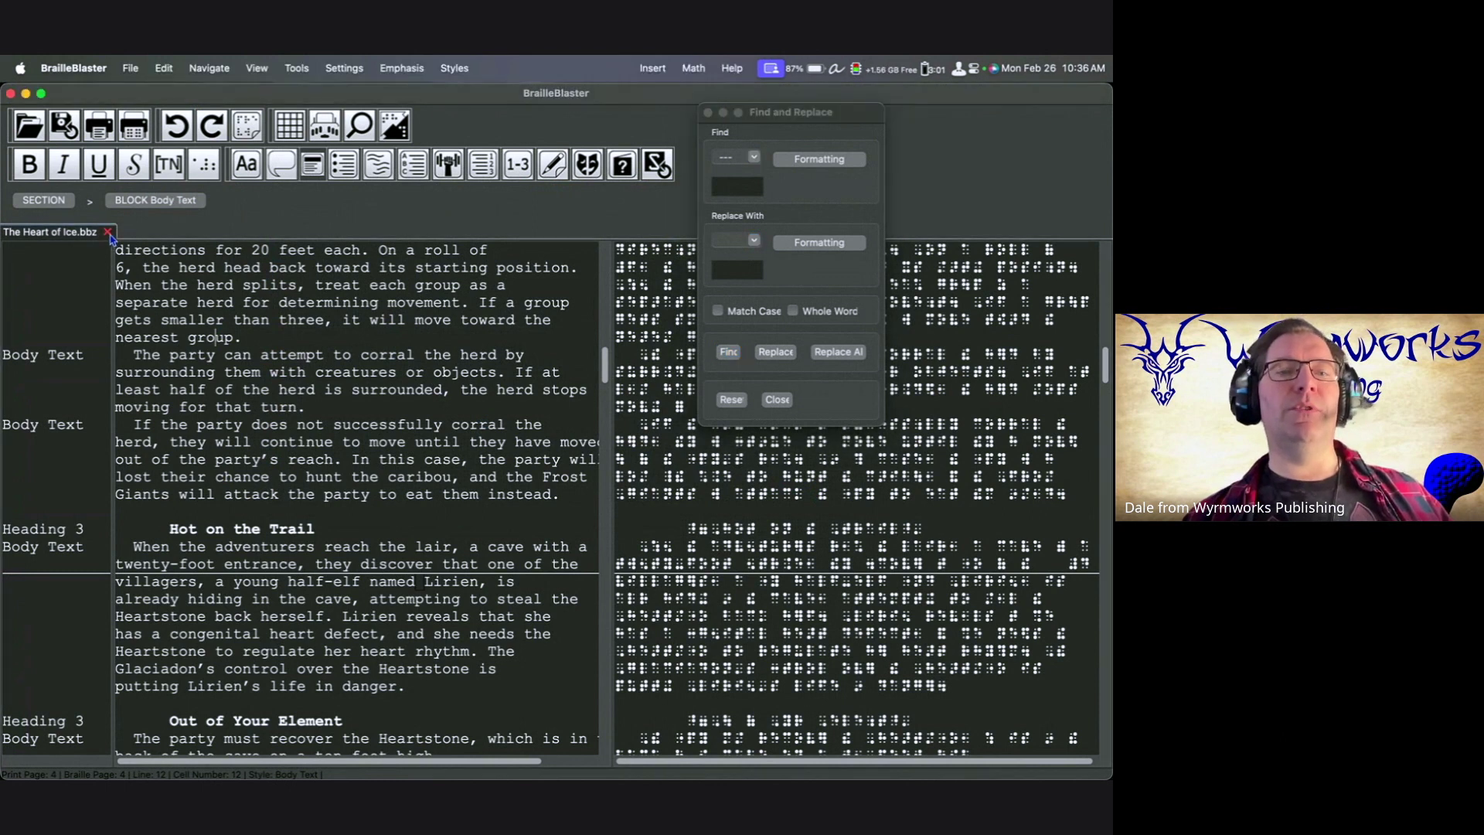
key("super+o")
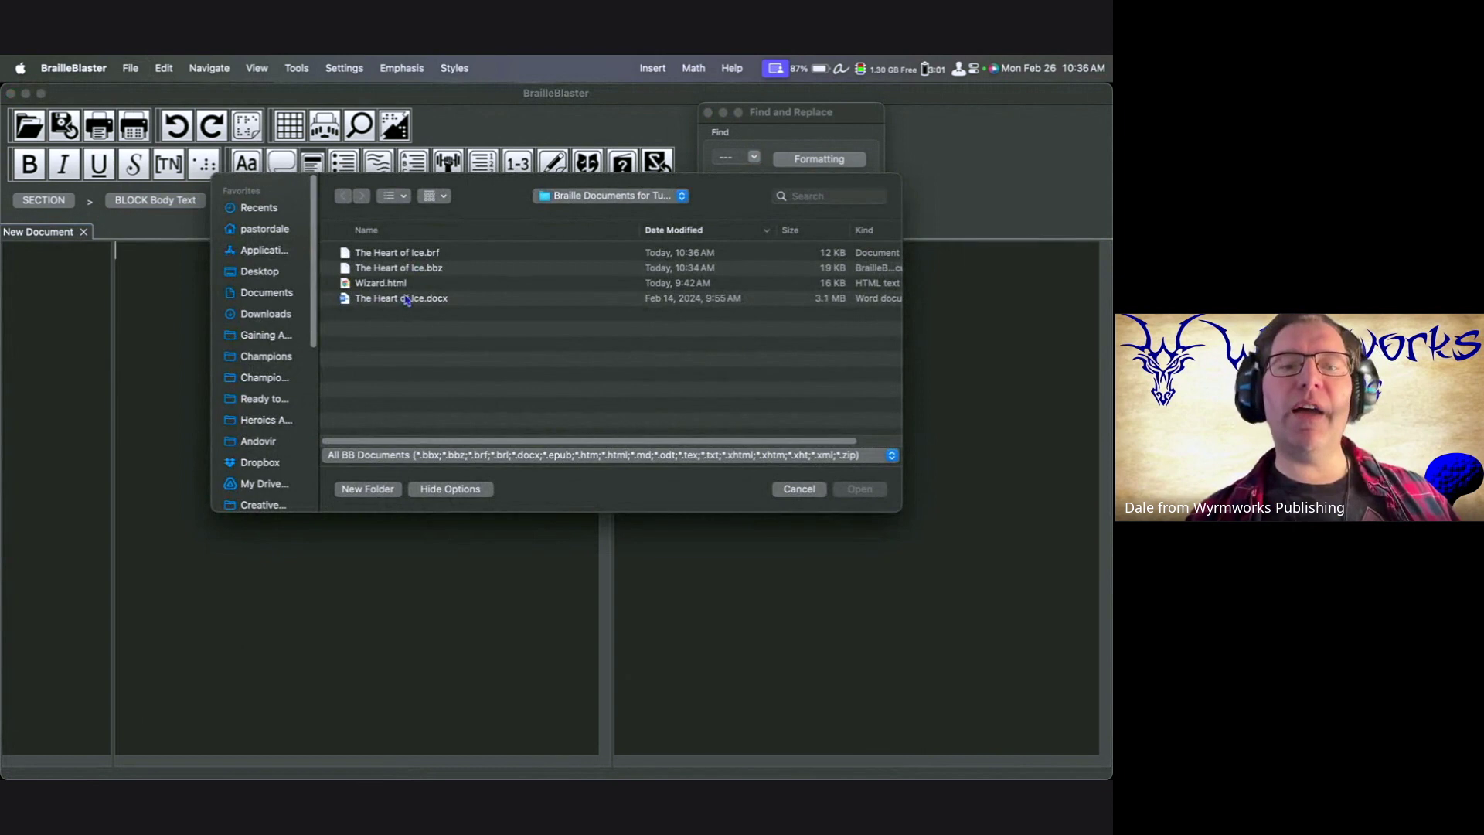
left_click(416, 286)
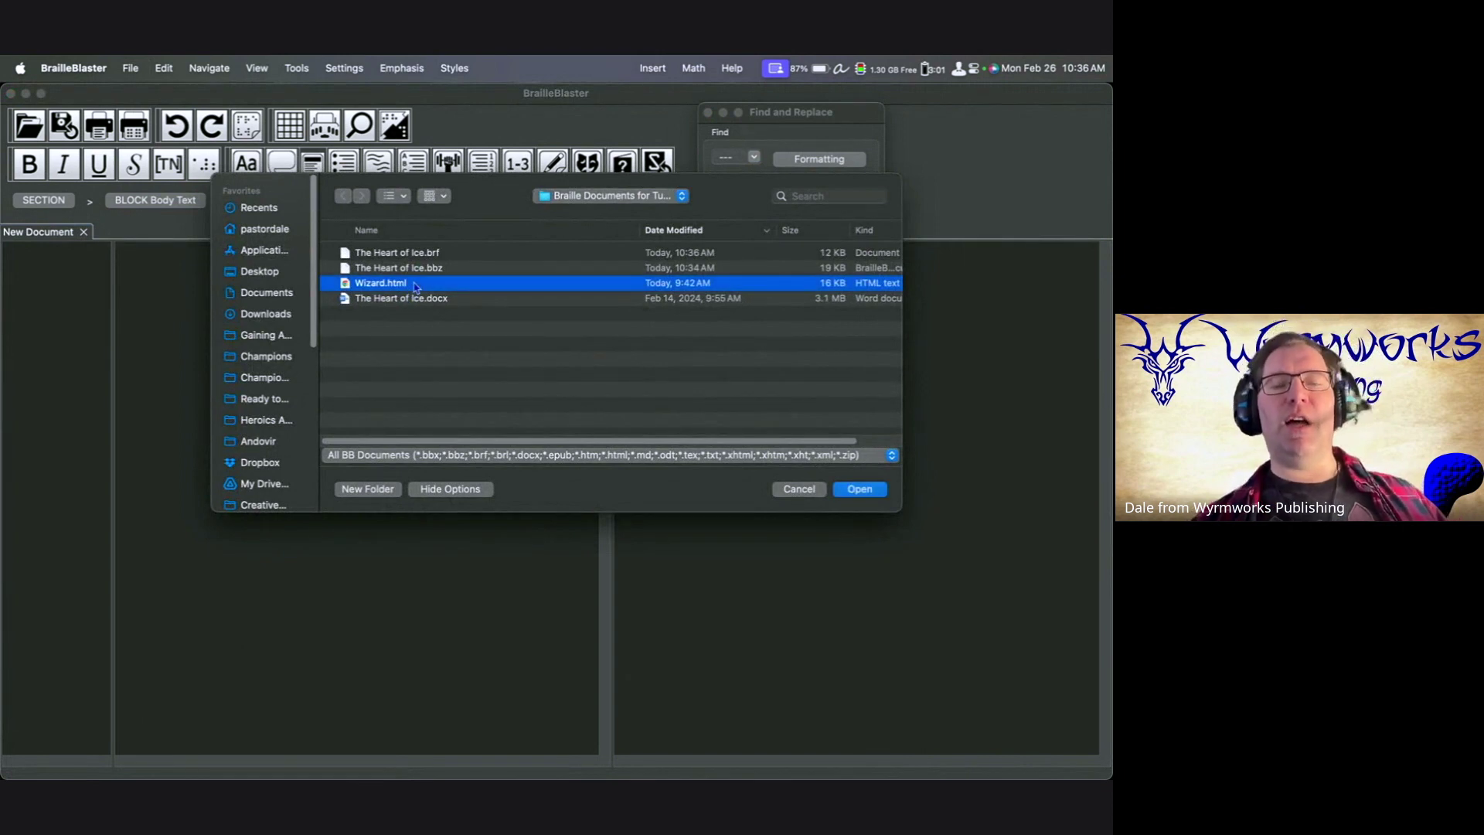
double_click(415, 285)
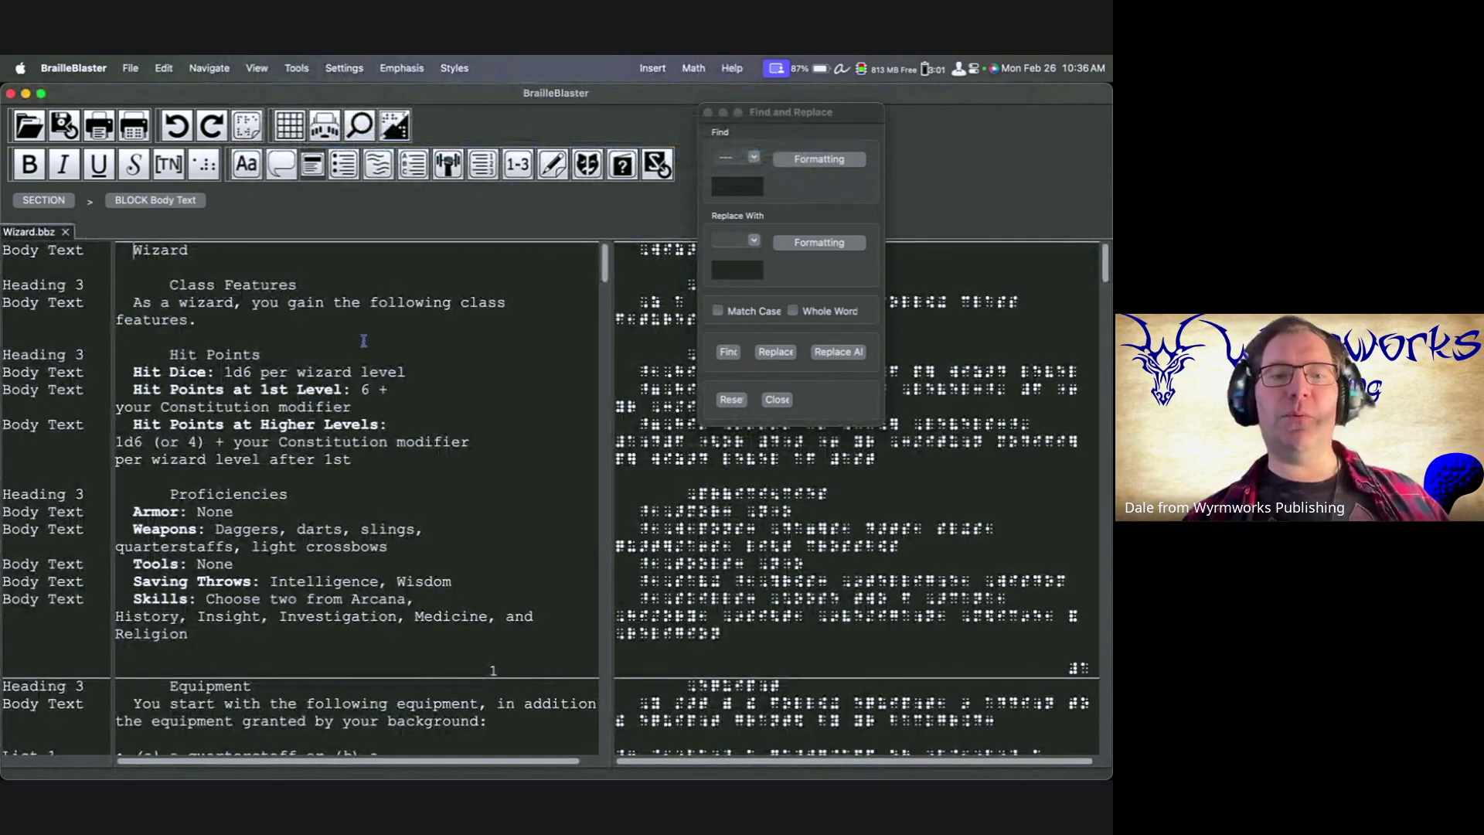
Try changing the Wizard class table's type from Simple to Auto and save the table.
scroll(231, 576, "down", 10)
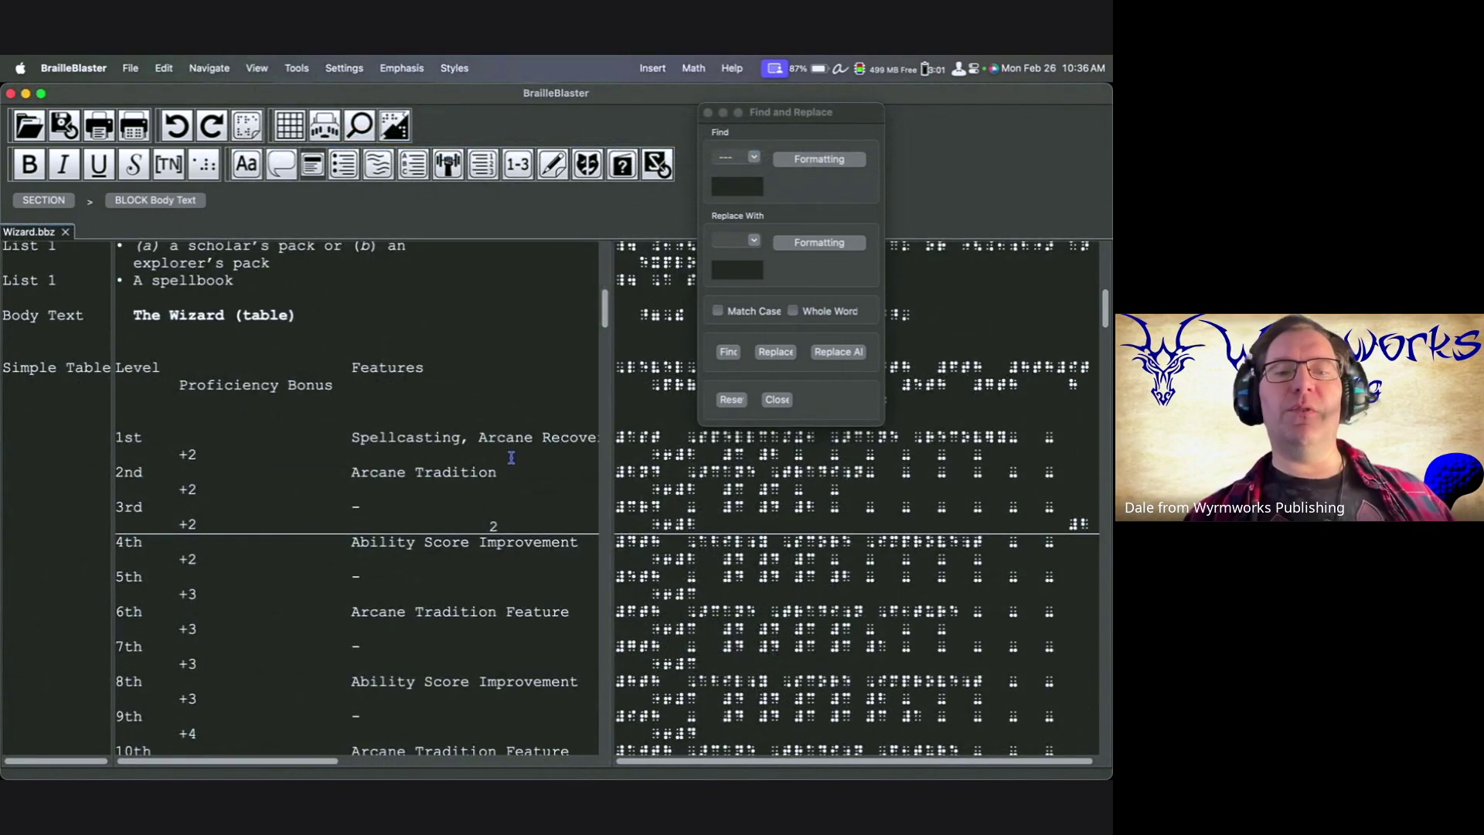
scroll(435, 465, "right", 5)
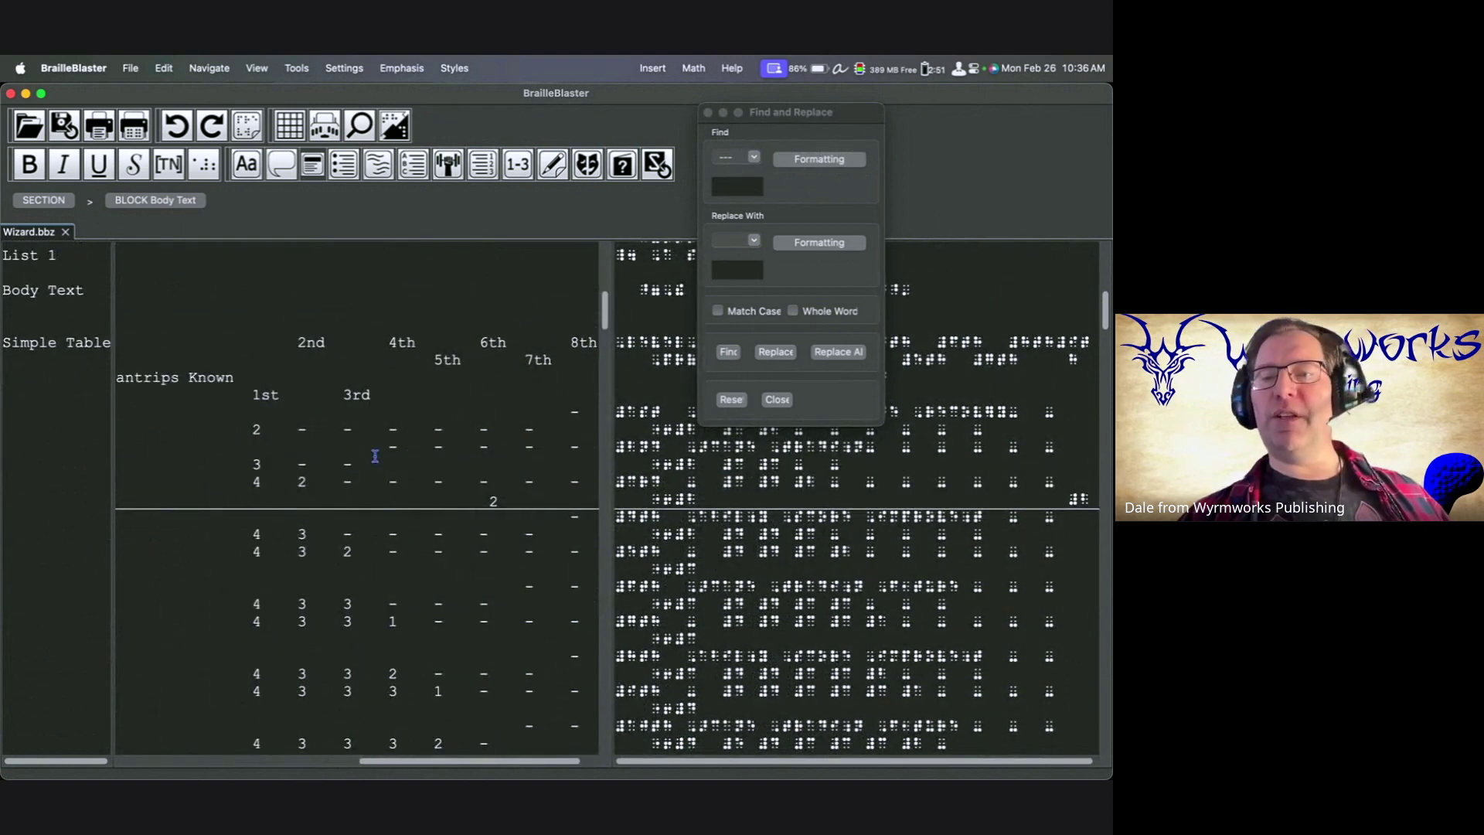
scroll(375, 456, "left", 10)
scroll(375, 456, "down", 2)
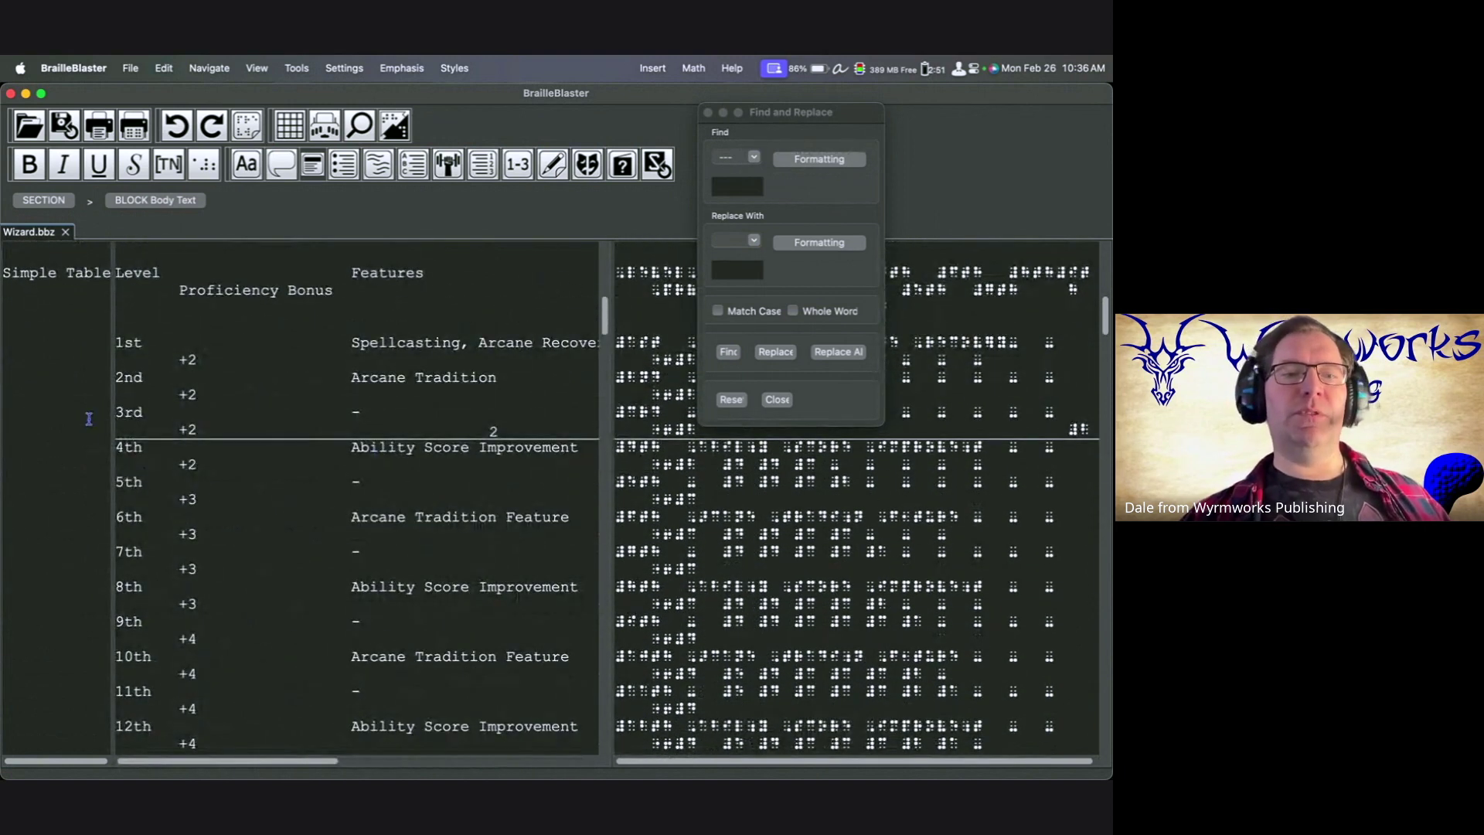
left_click(400, 379)
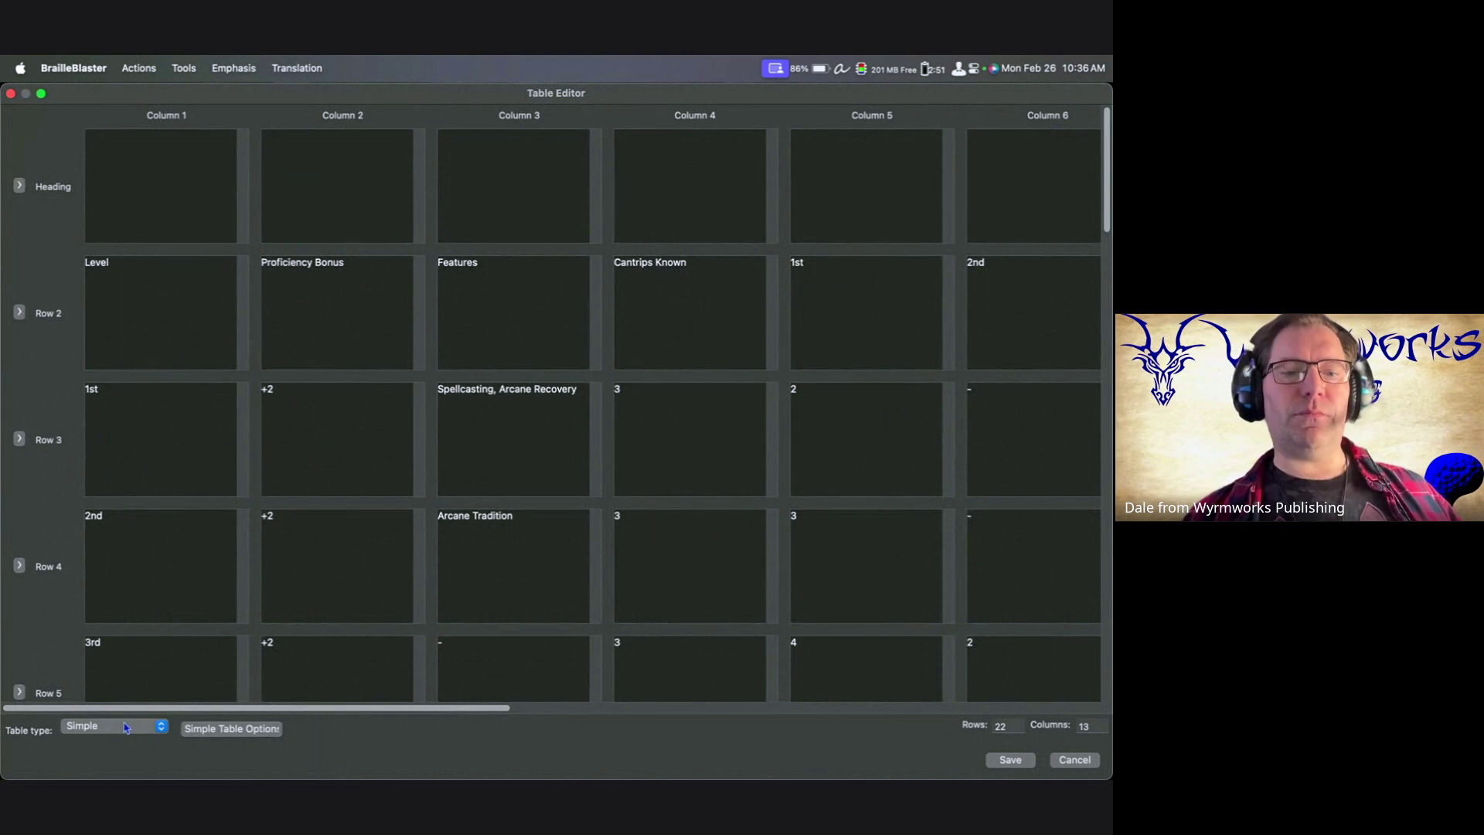
left_click(126, 727)
left_click(129, 723)
left_click(1010, 760)
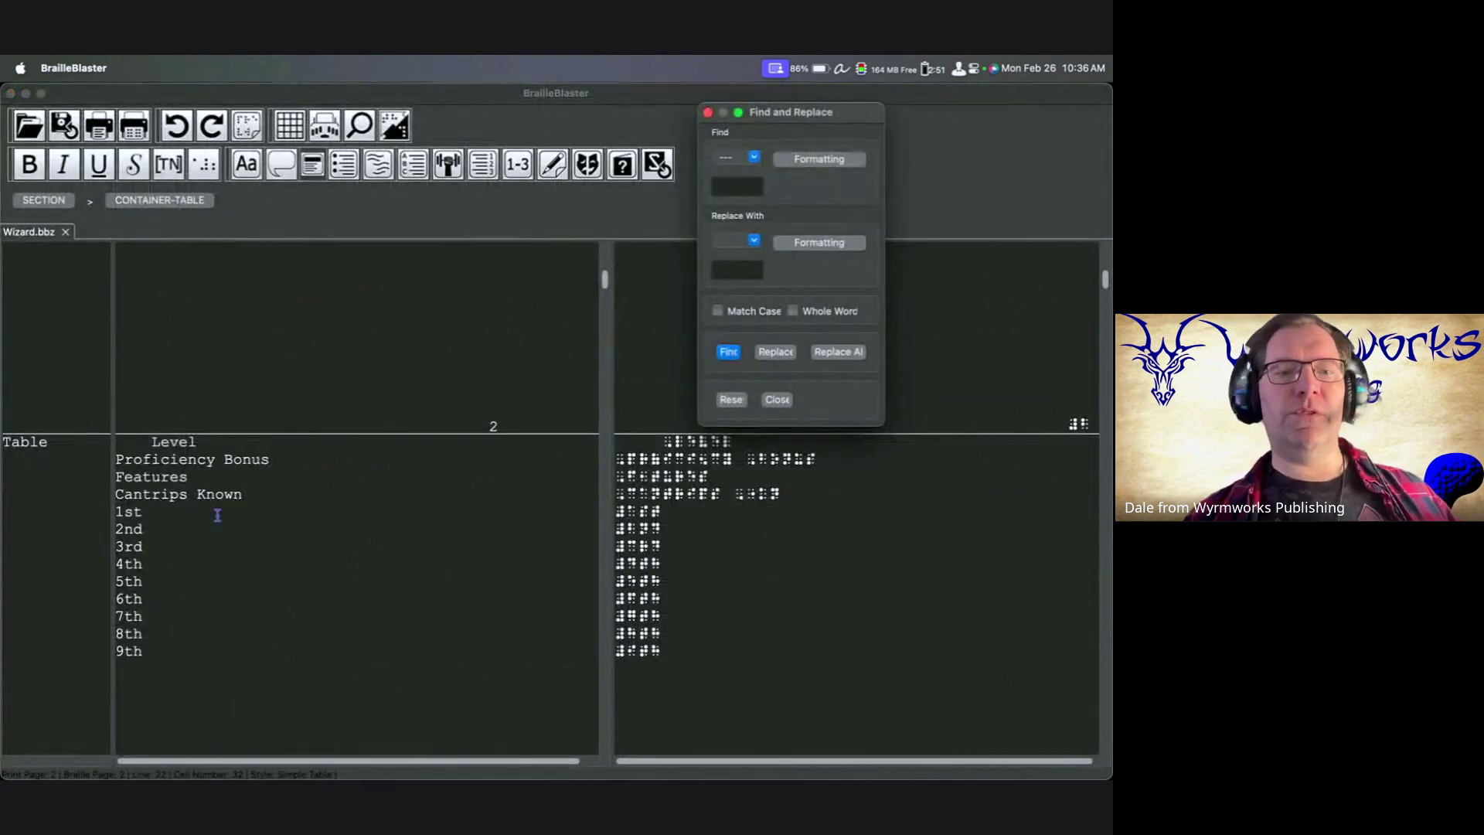
Review the reformatted Wizard table across its pages and undo the table type change.
scroll(233, 555, "down", 15)
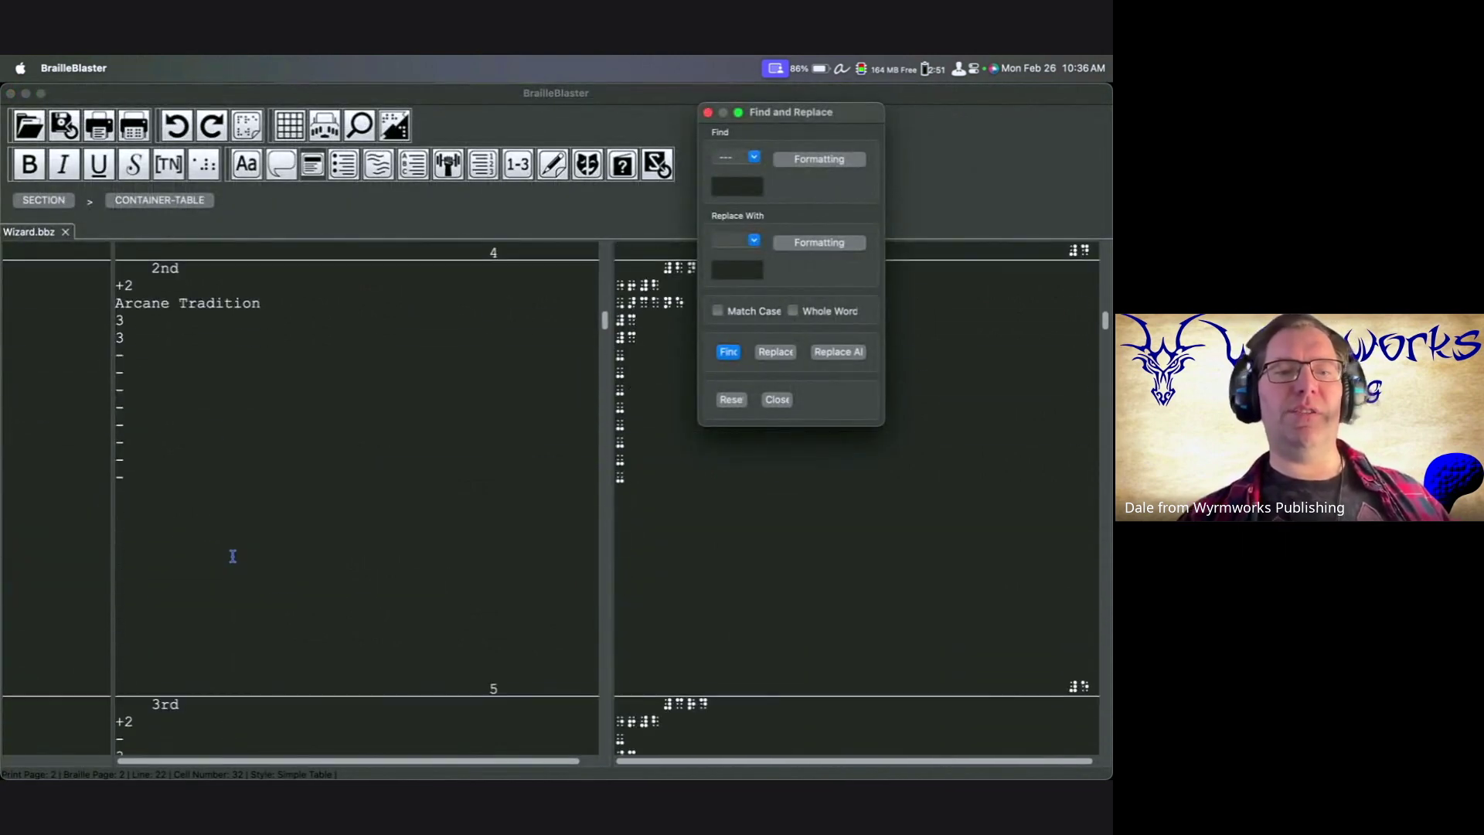
scroll(233, 556, "down", 15)
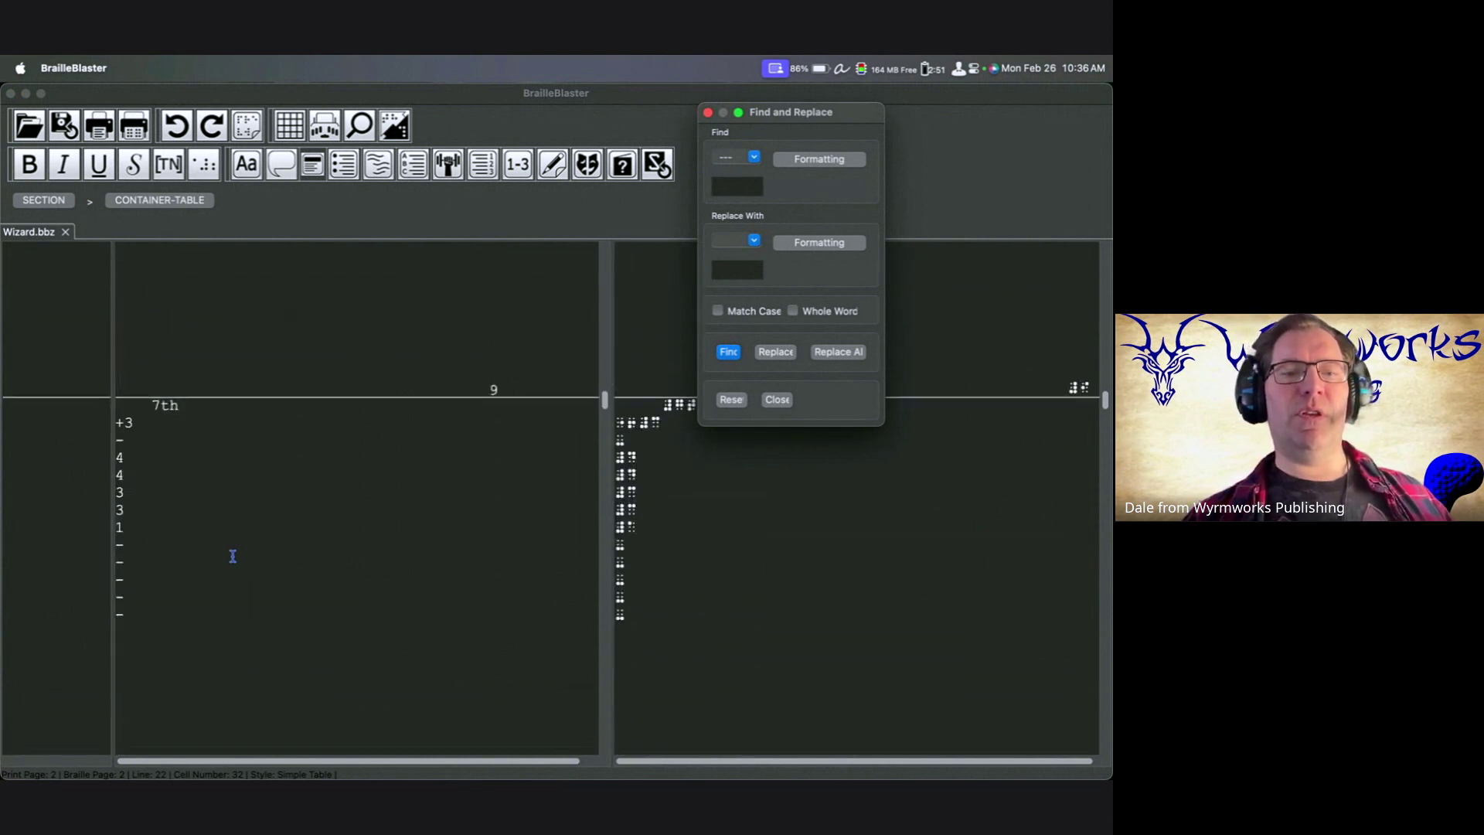
scroll(233, 556, "down", 15)
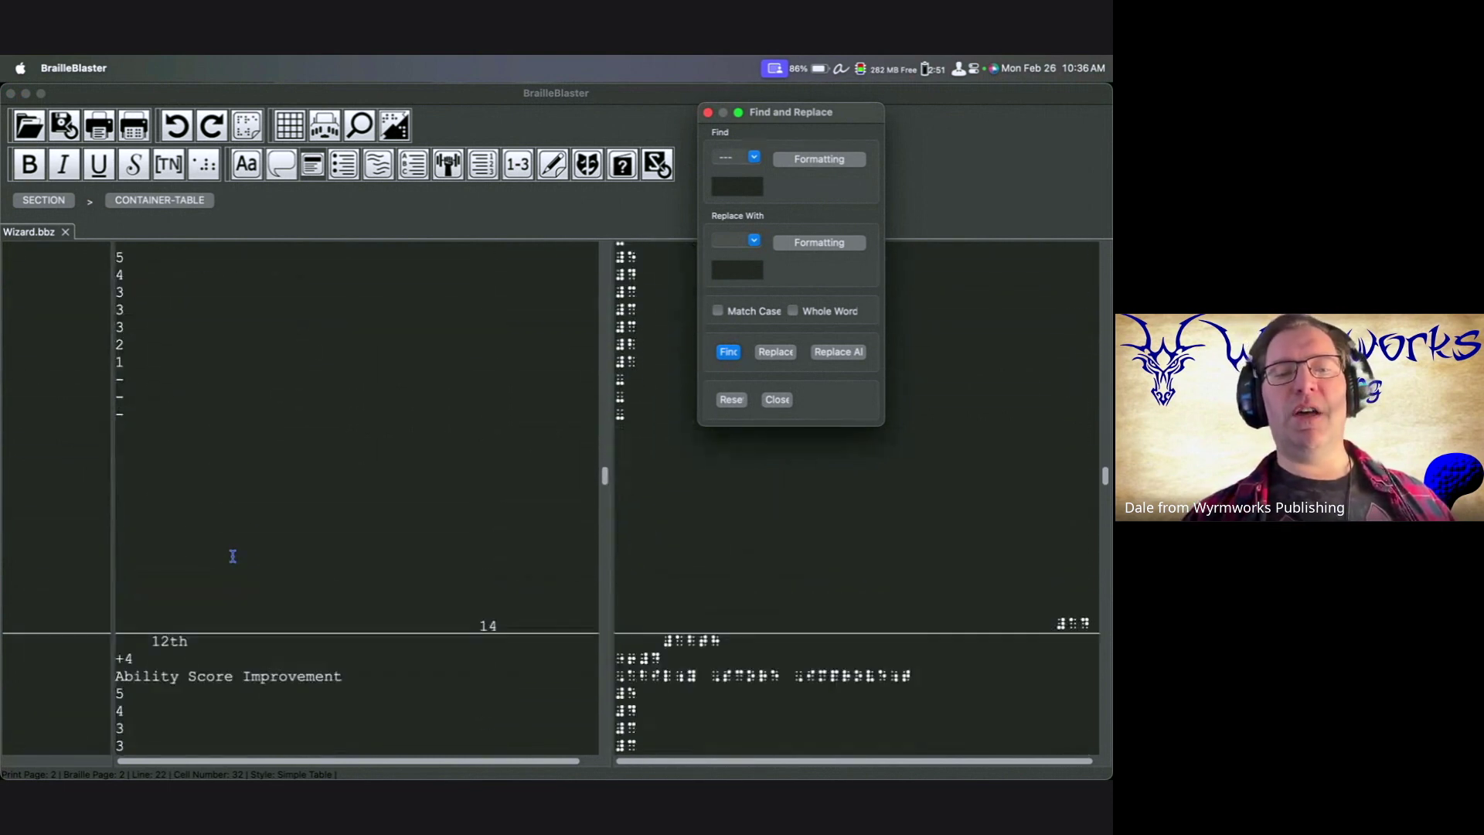
scroll(233, 556, "down", 5)
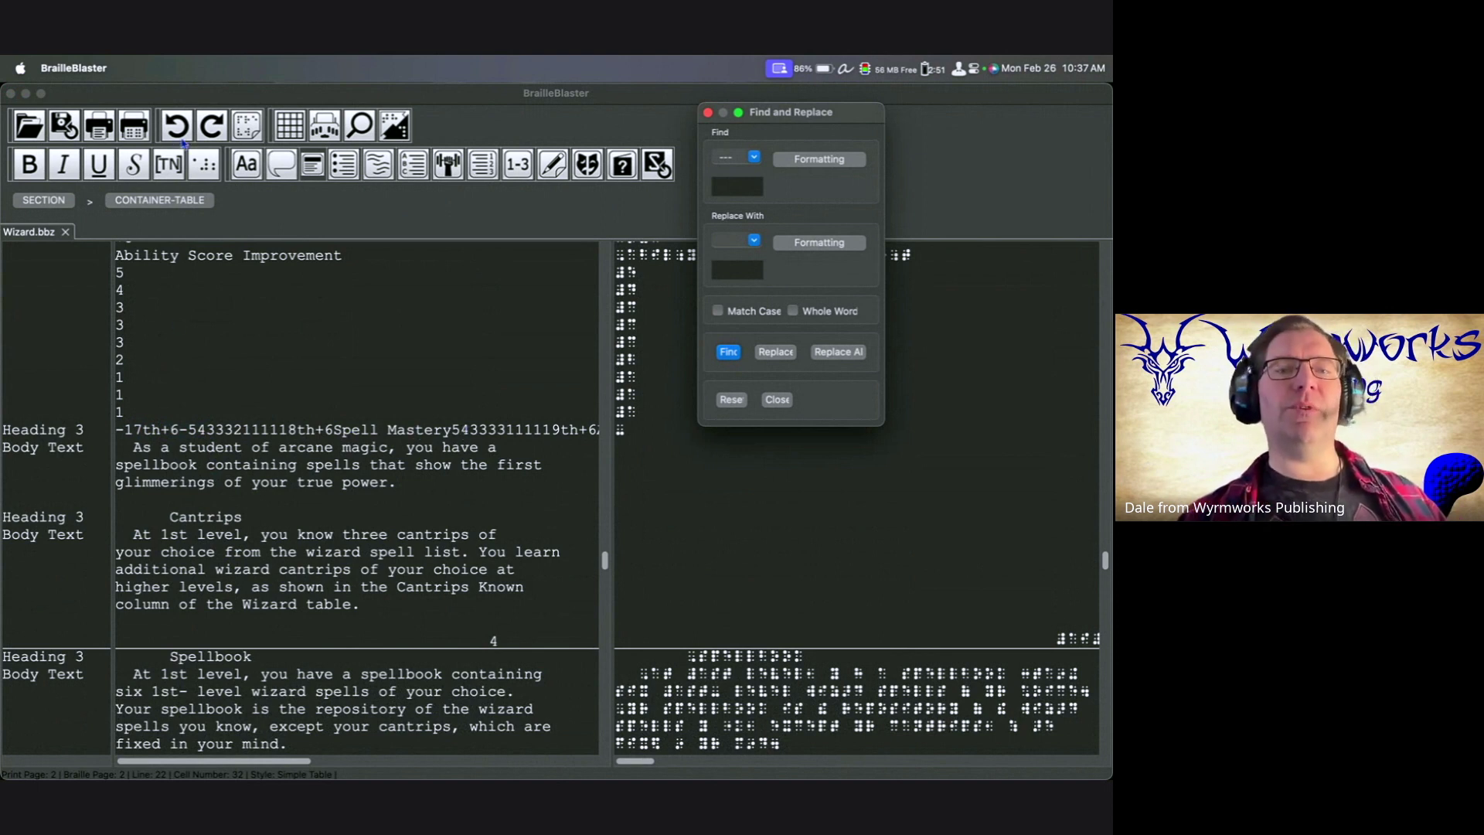
left_click(185, 92)
scroll(192, 255, "up", 15)
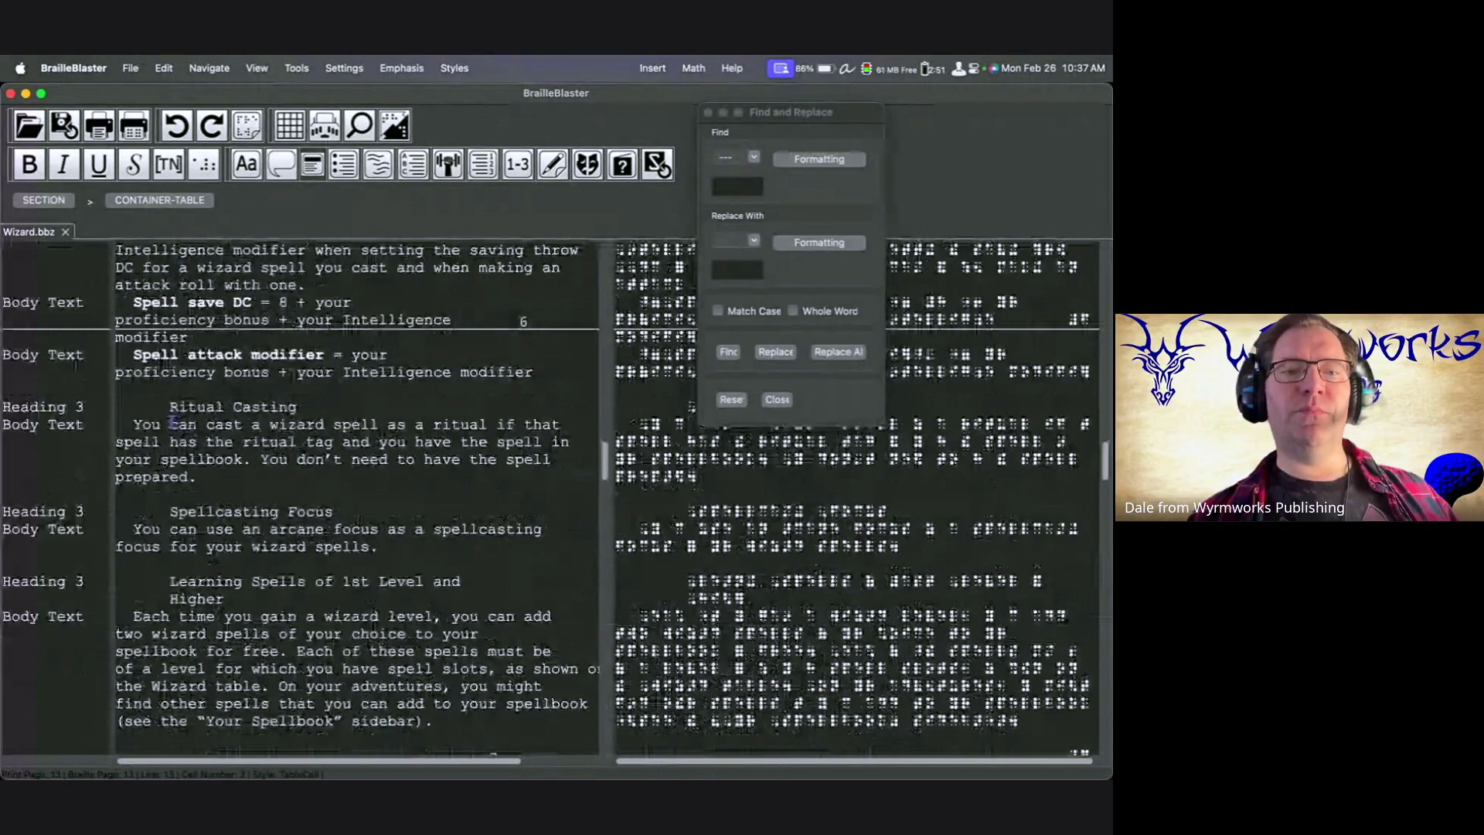
Examine the layout of the Wizard class table's rows and headings in the simple table format.
scroll(169, 426, "up", 10)
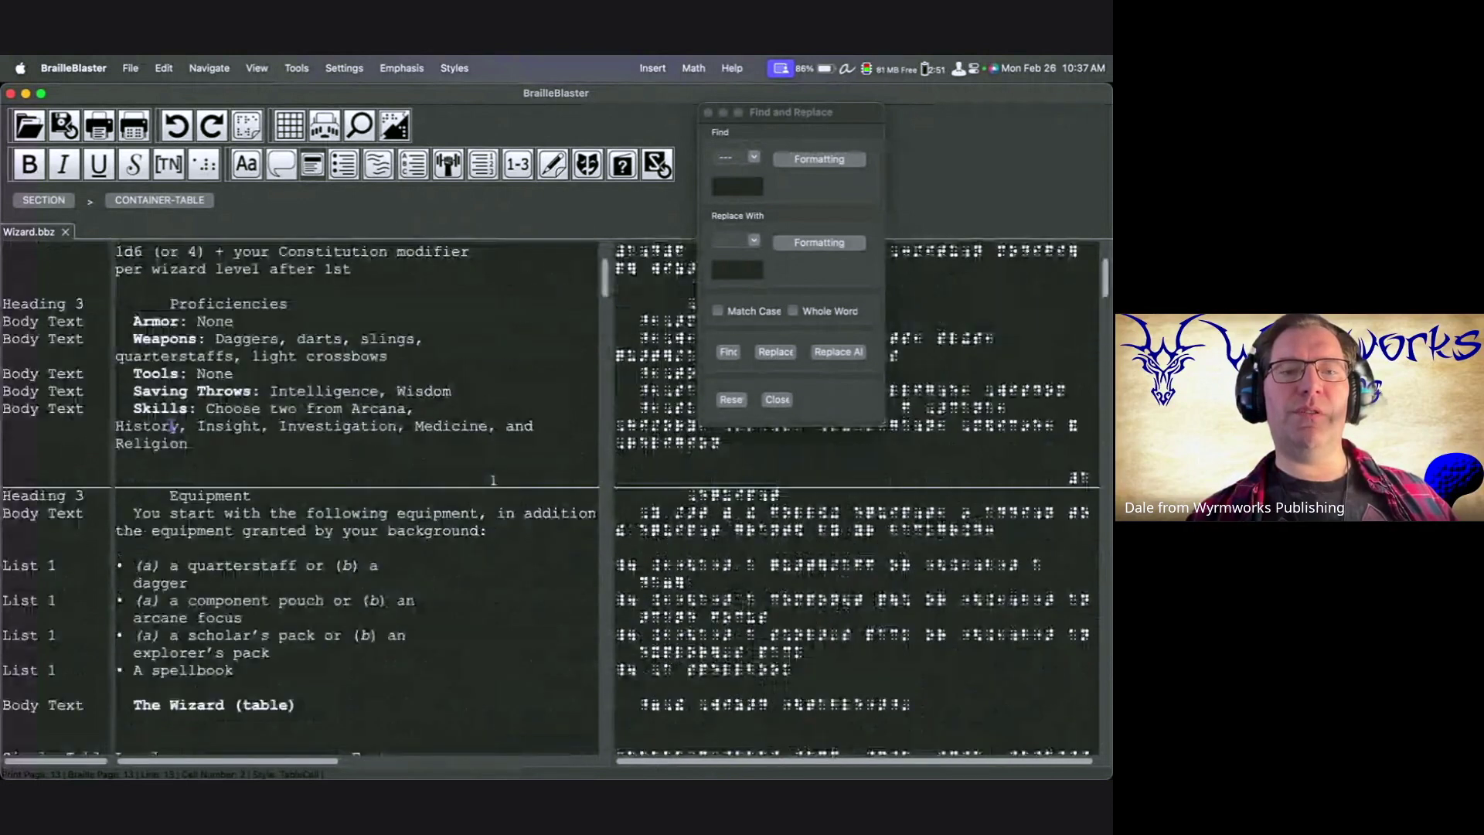
scroll(172, 426, "up", 3)
scroll(366, 456, "down", 3)
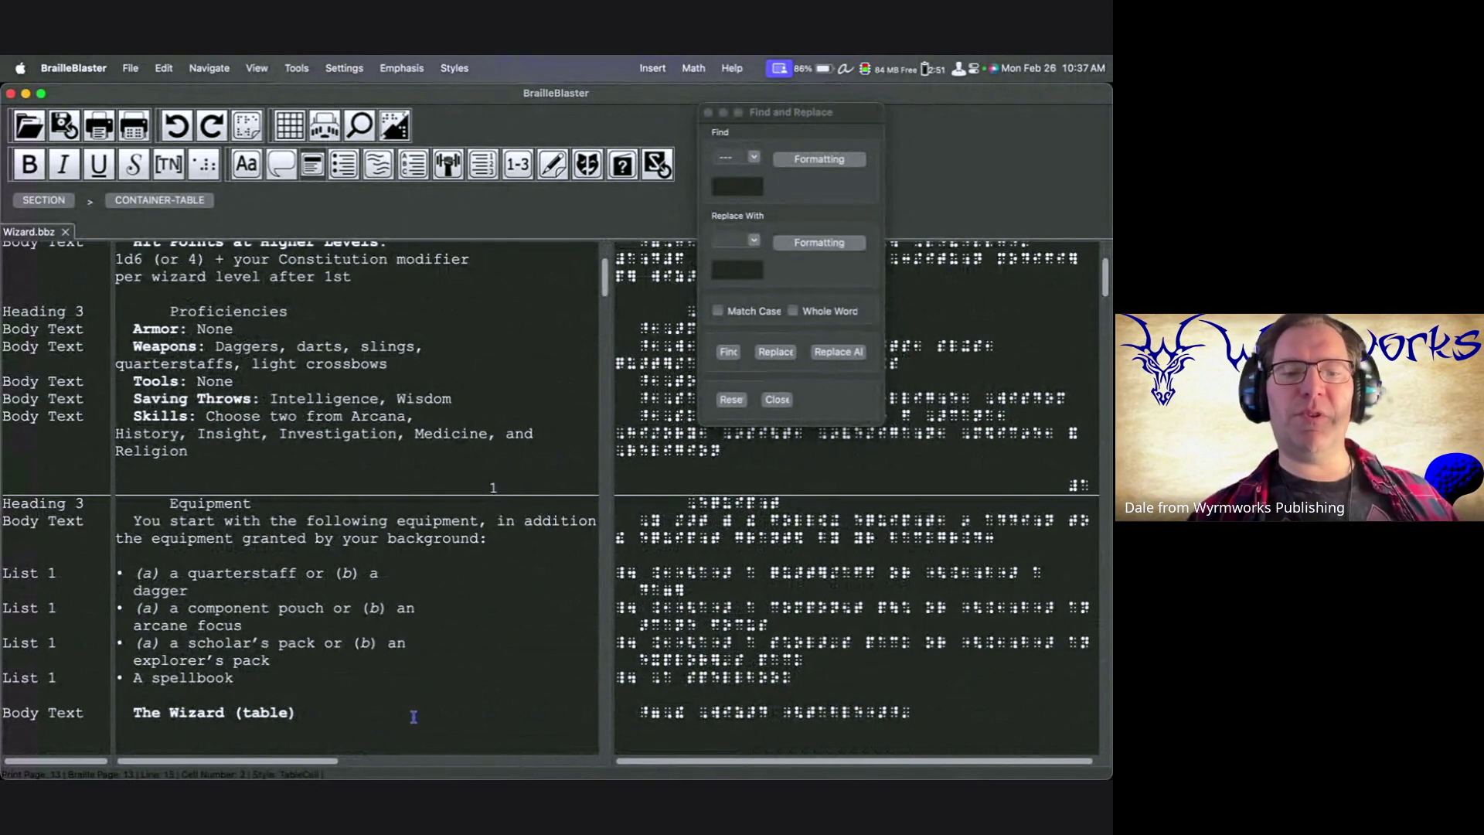
scroll(380, 687, "down", 10)
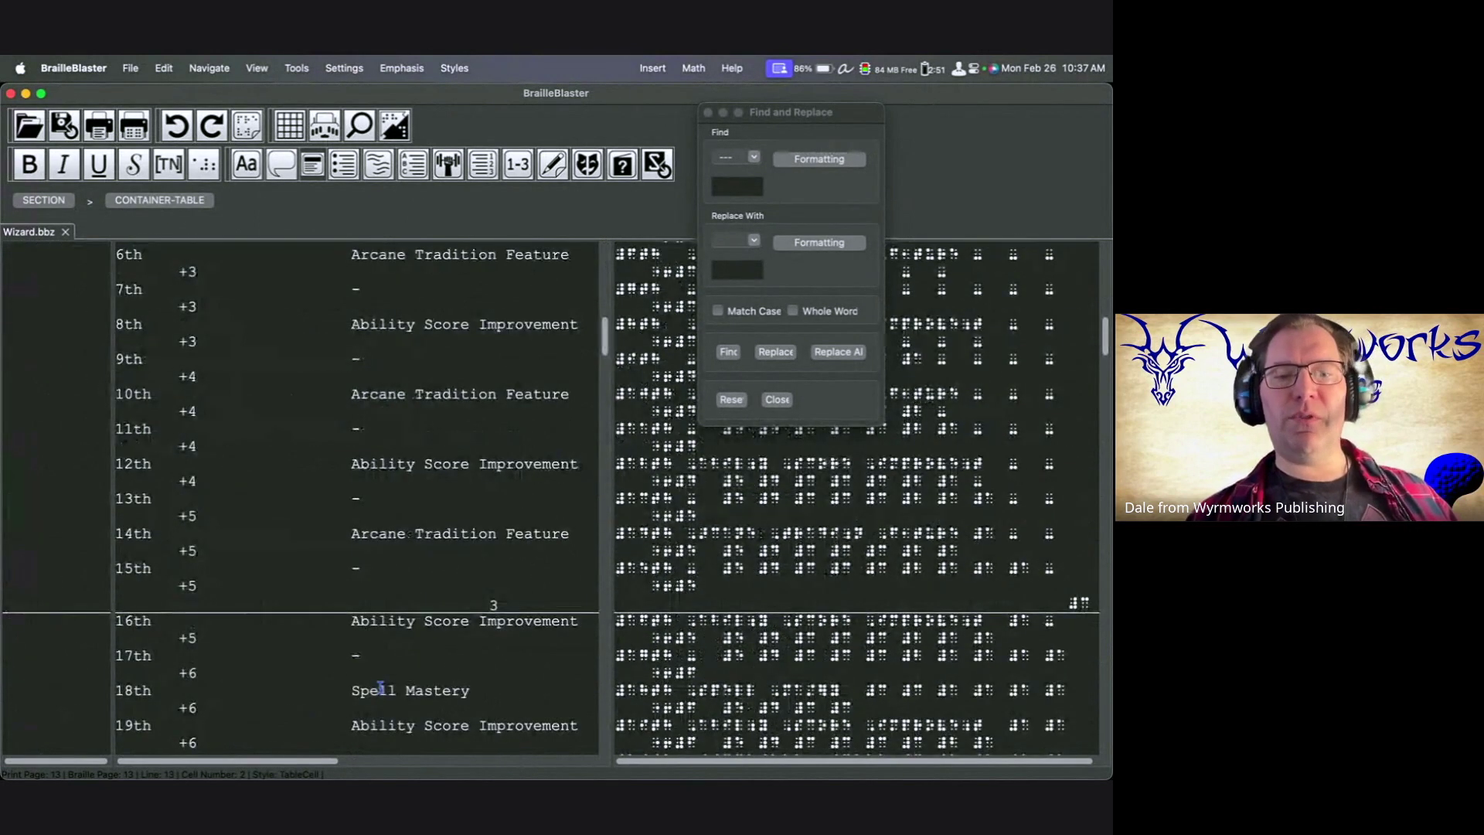
scroll(381, 687, "up", 4)
scroll(380, 687, "up", 5)
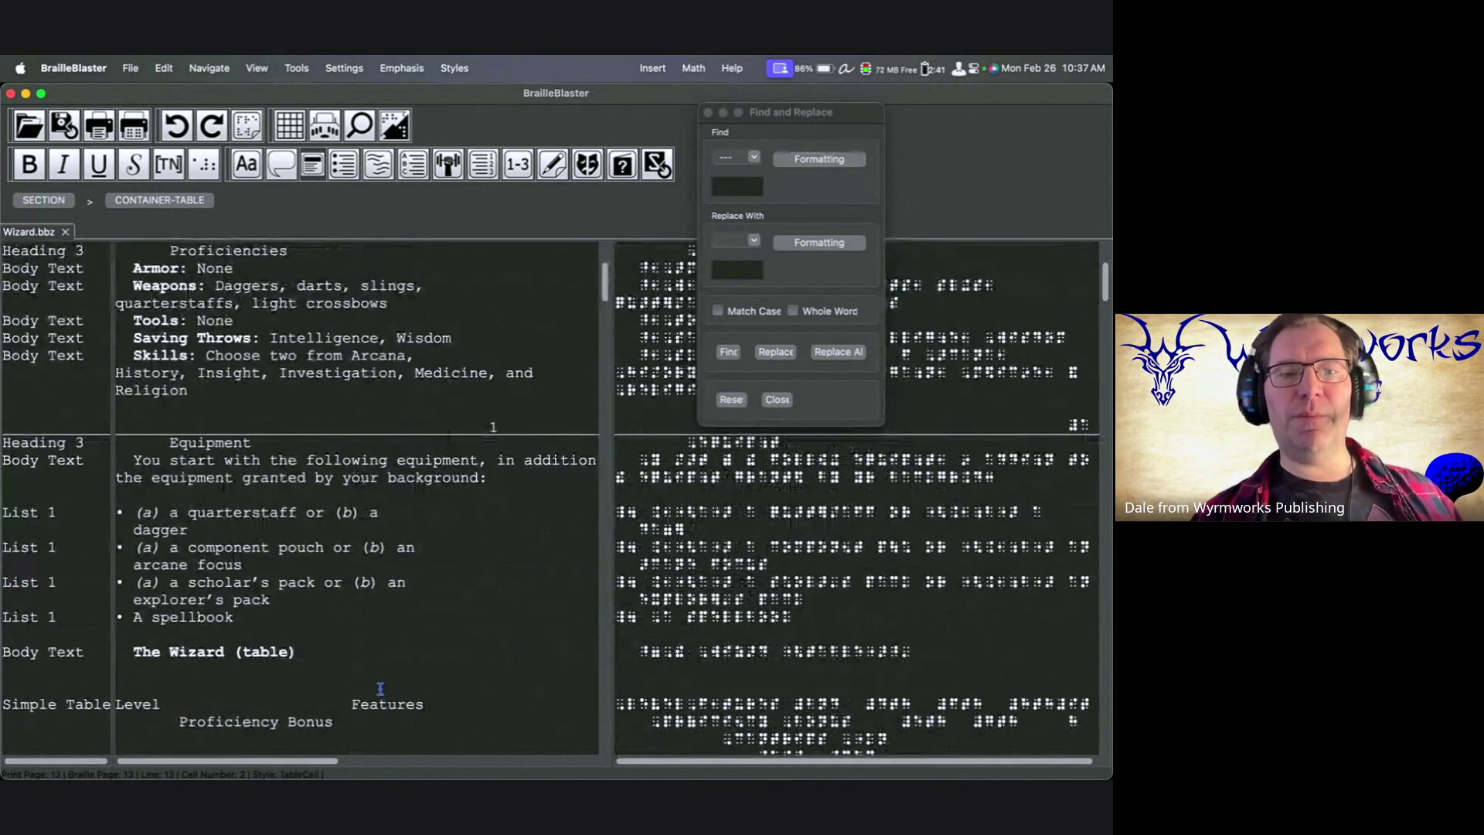
left_click(462, 739)
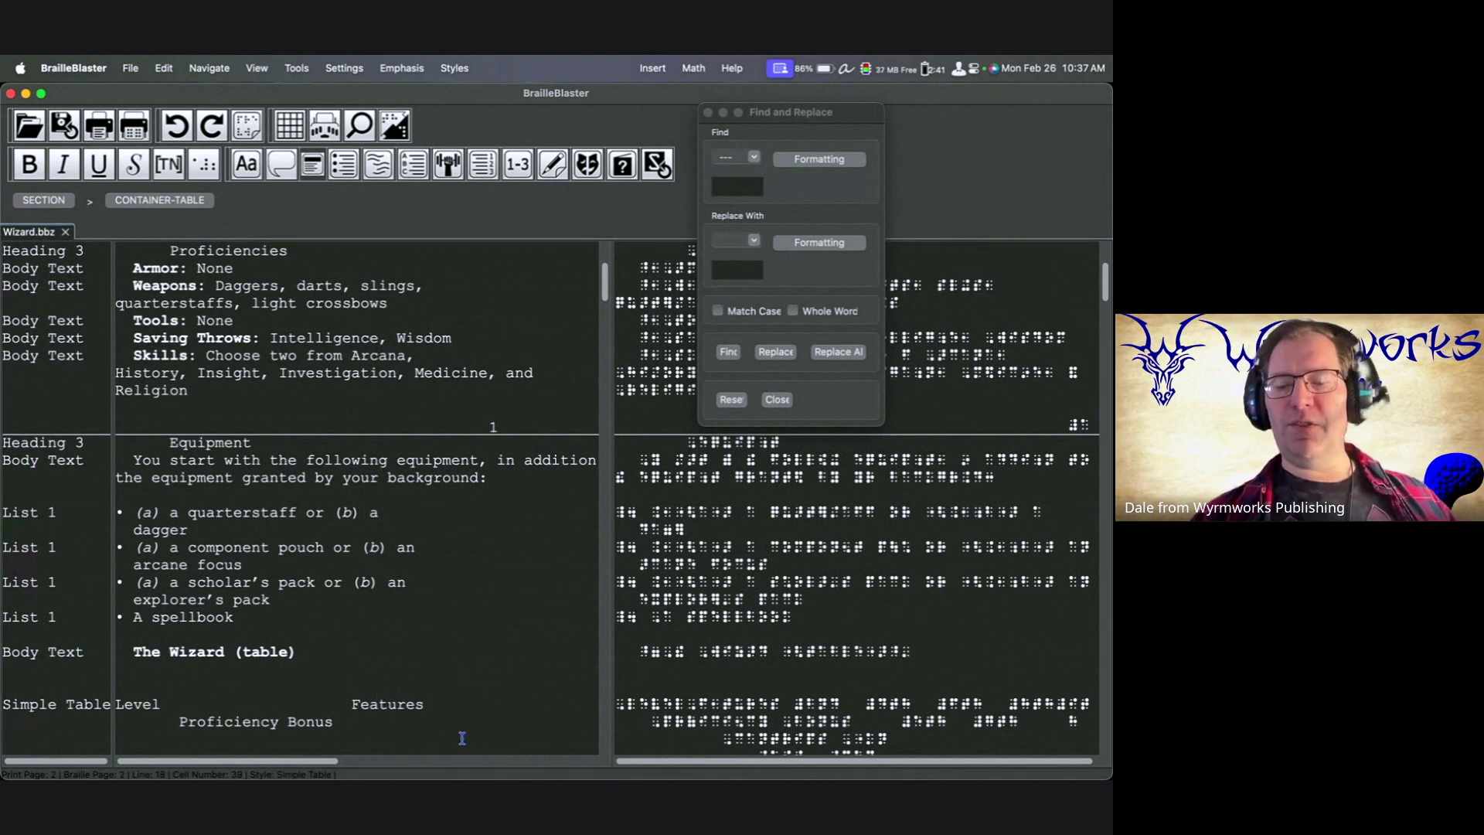
key("Down")
key("Down")
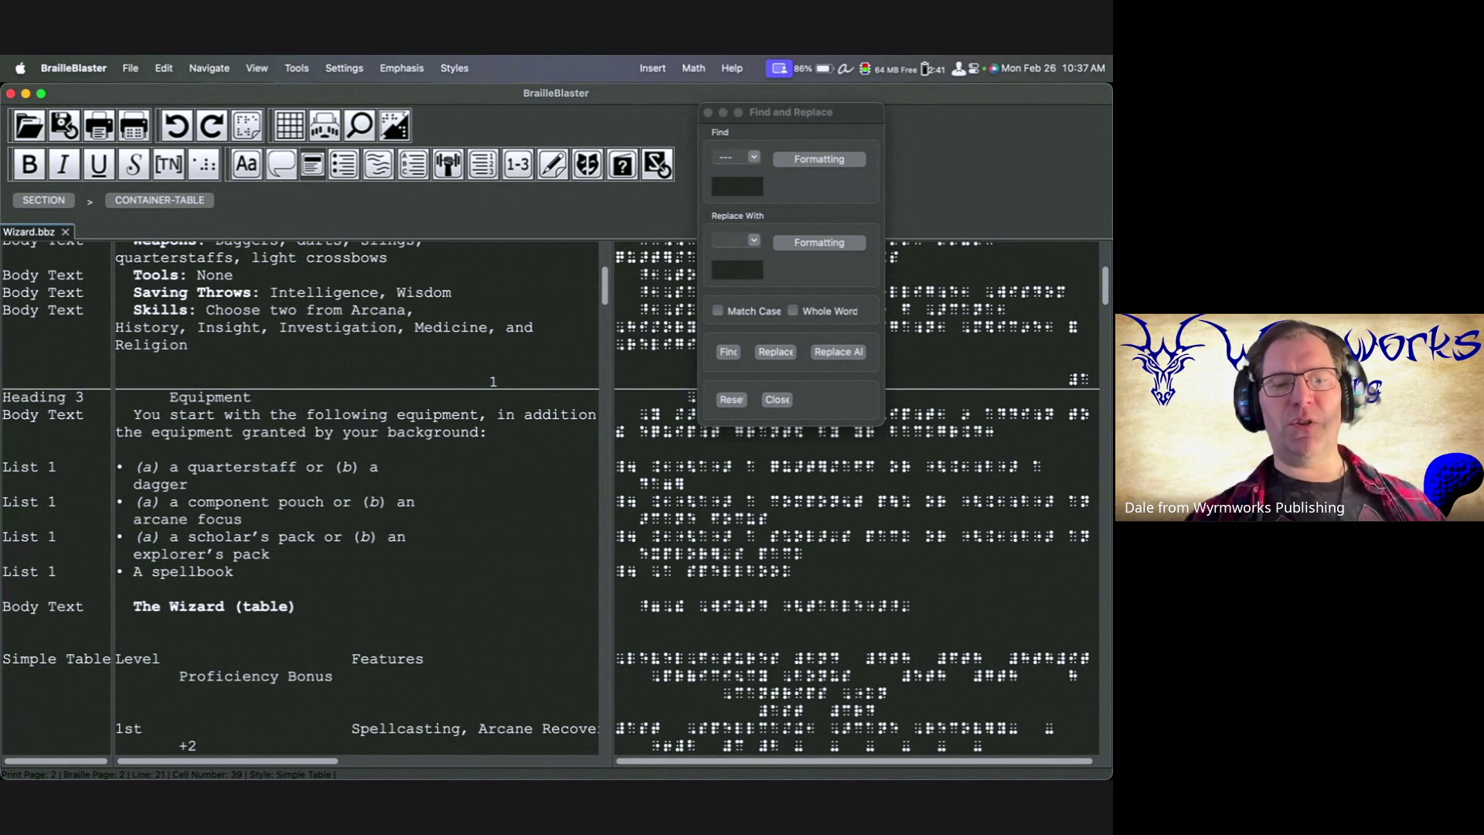
scroll(431, 584, "down", 5)
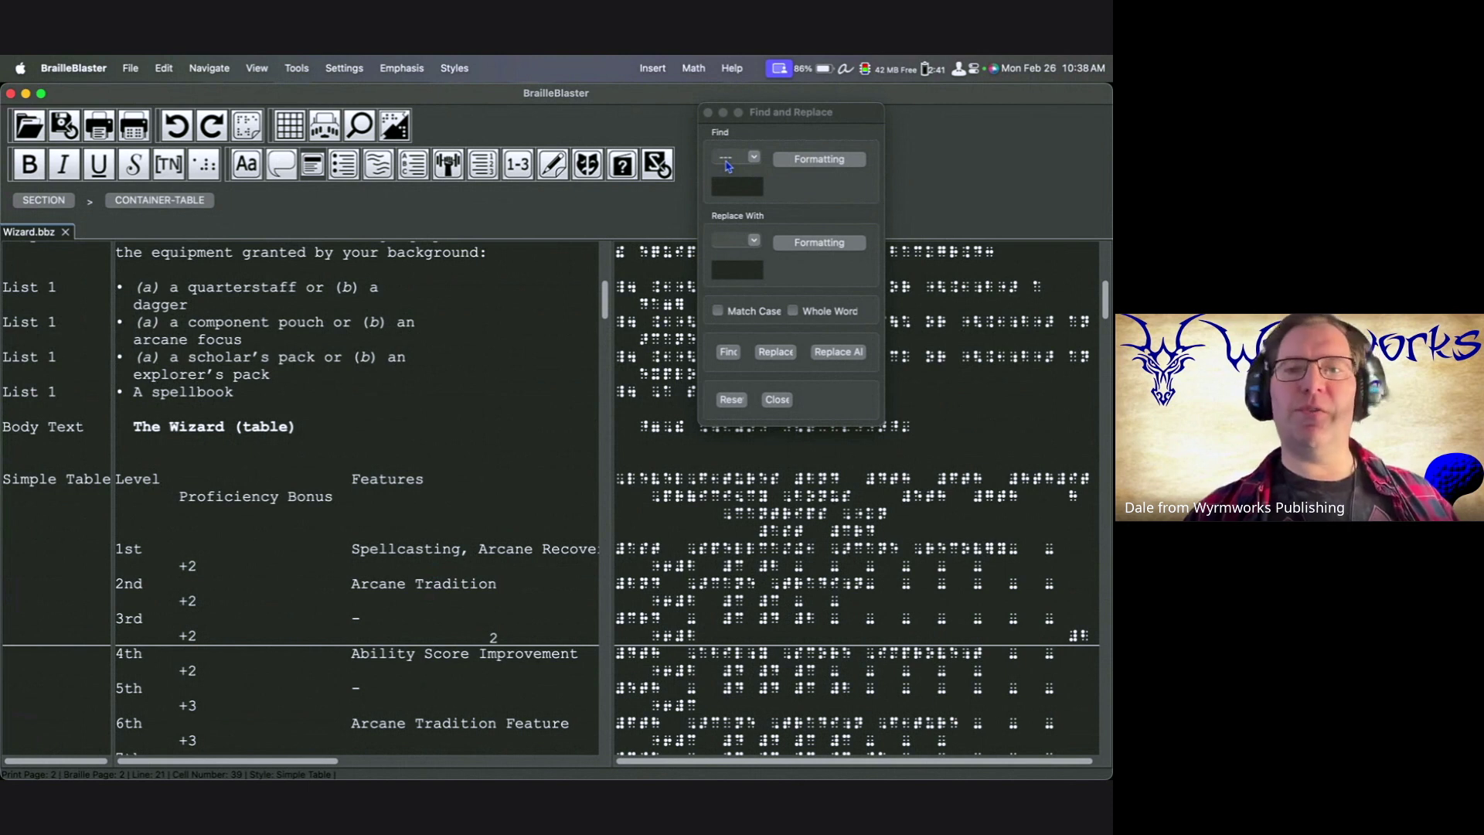
Close the Find and Replace window and inspect the Wizard table's rows and columns across its full width.
left_click(708, 114)
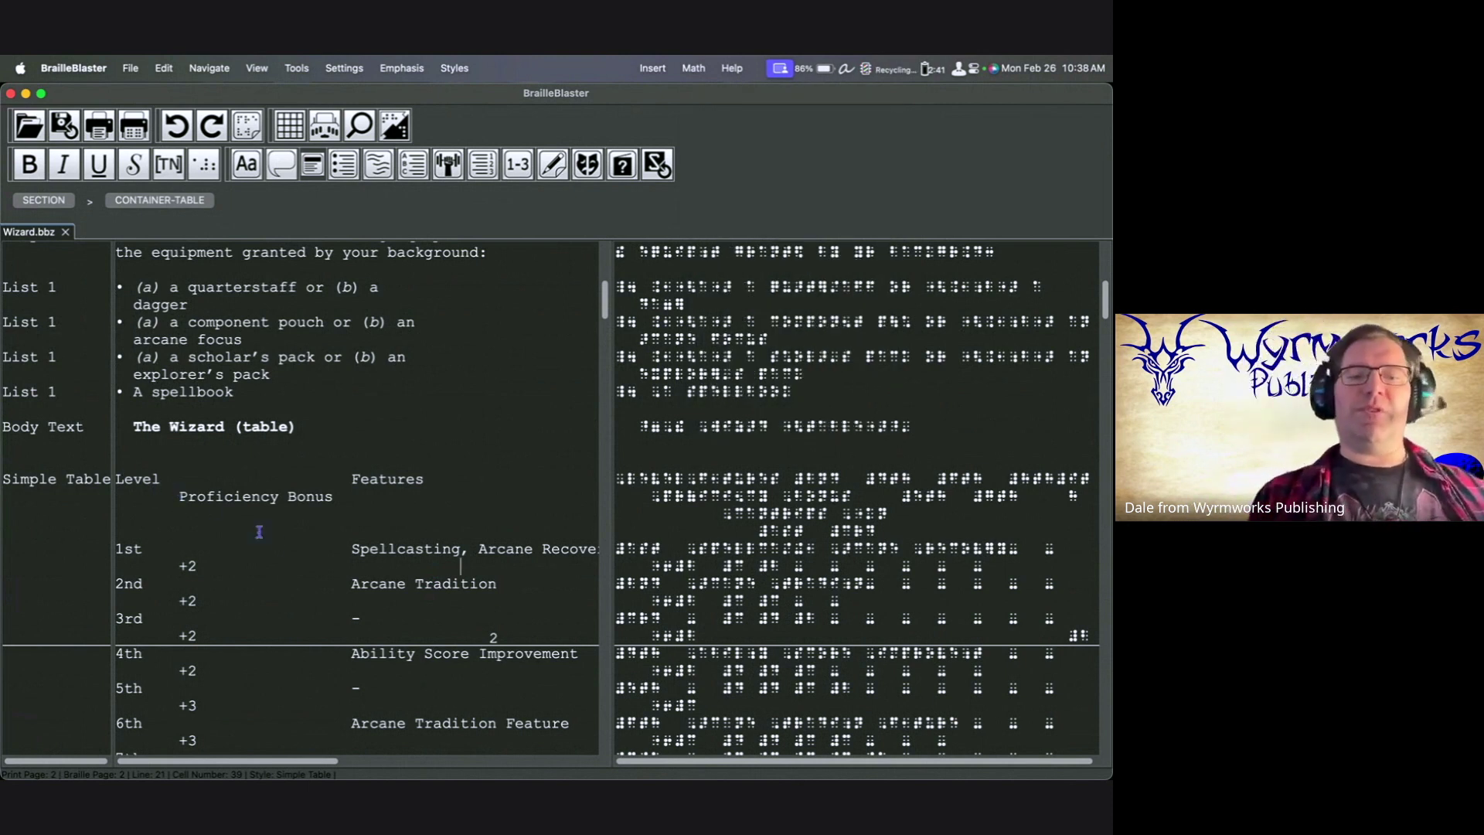
scroll(267, 533, "down", 15)
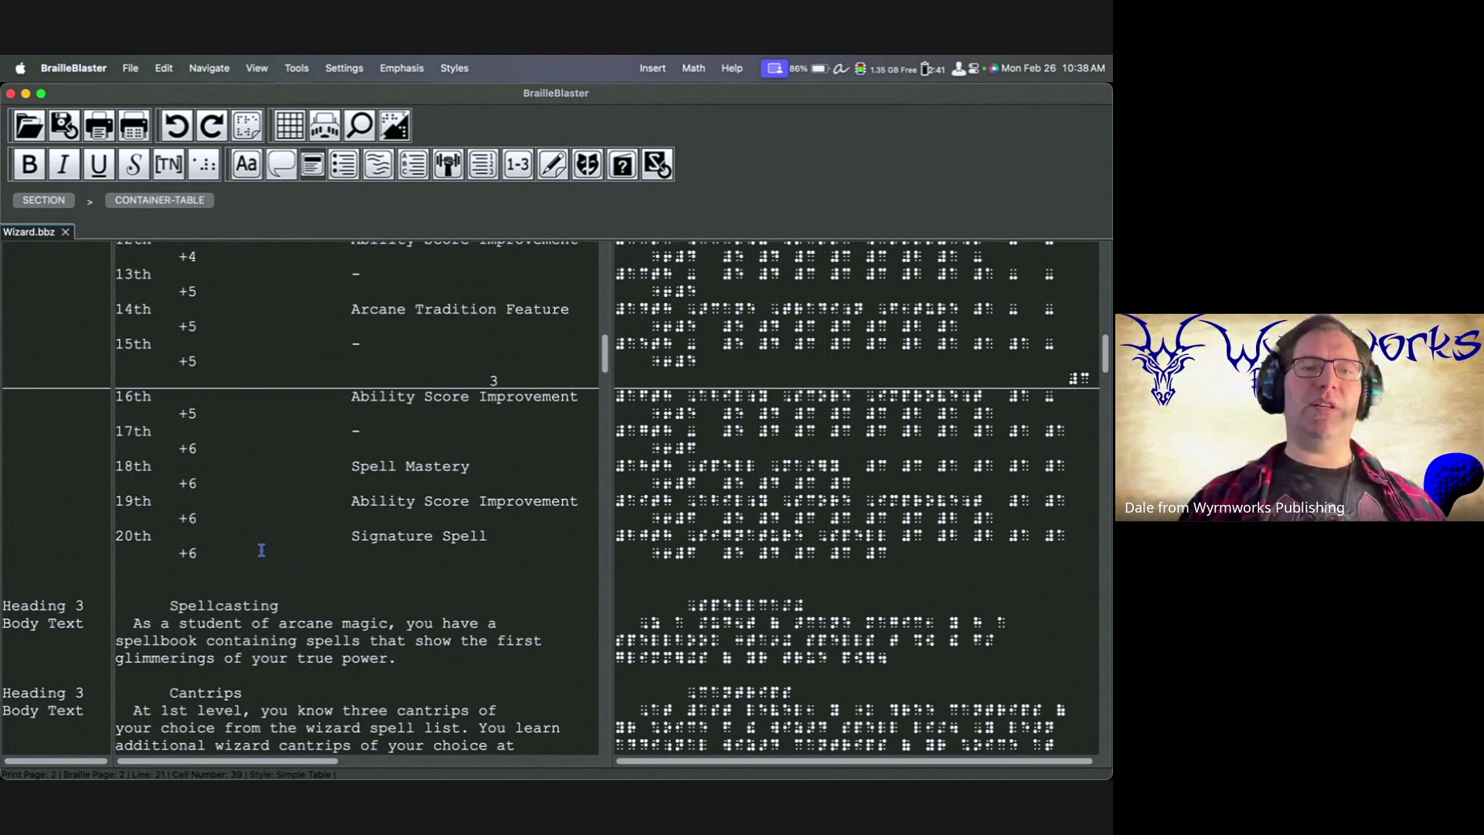
scroll(261, 546, "up", 15)
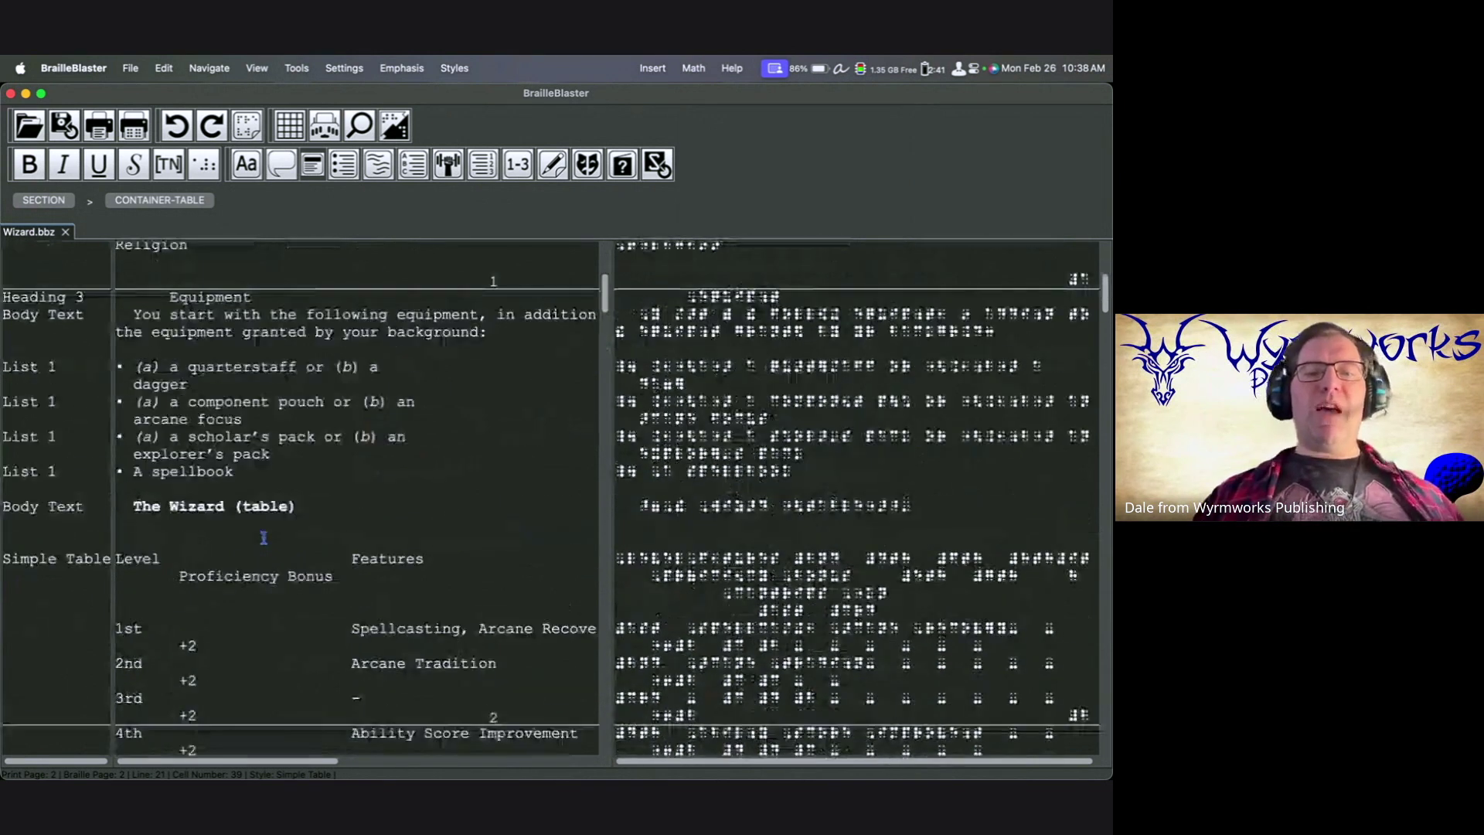
scroll(286, 554, "down", 3)
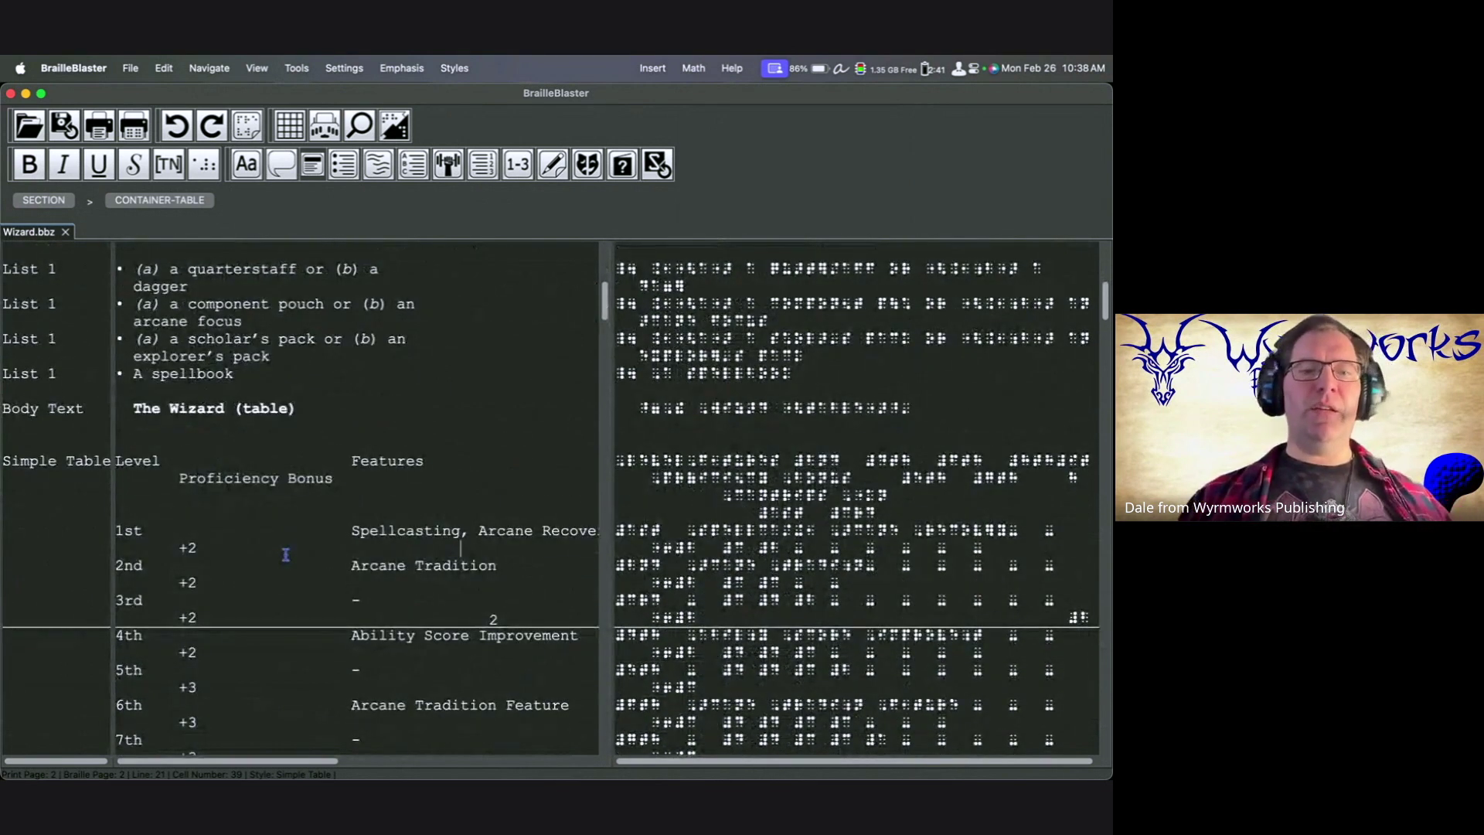
scroll(391, 541, "right", 10)
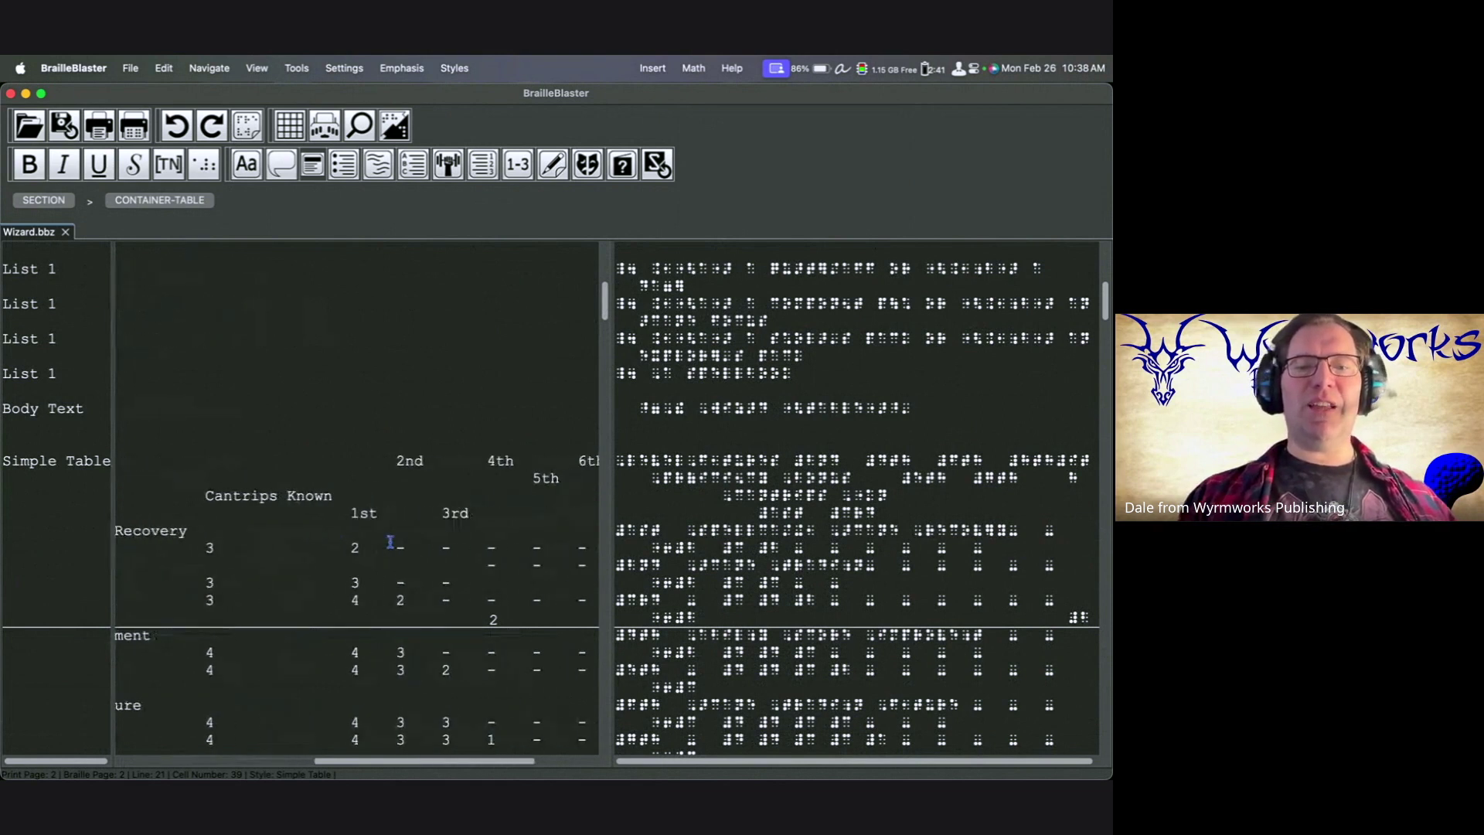
scroll(390, 541, "right", 1)
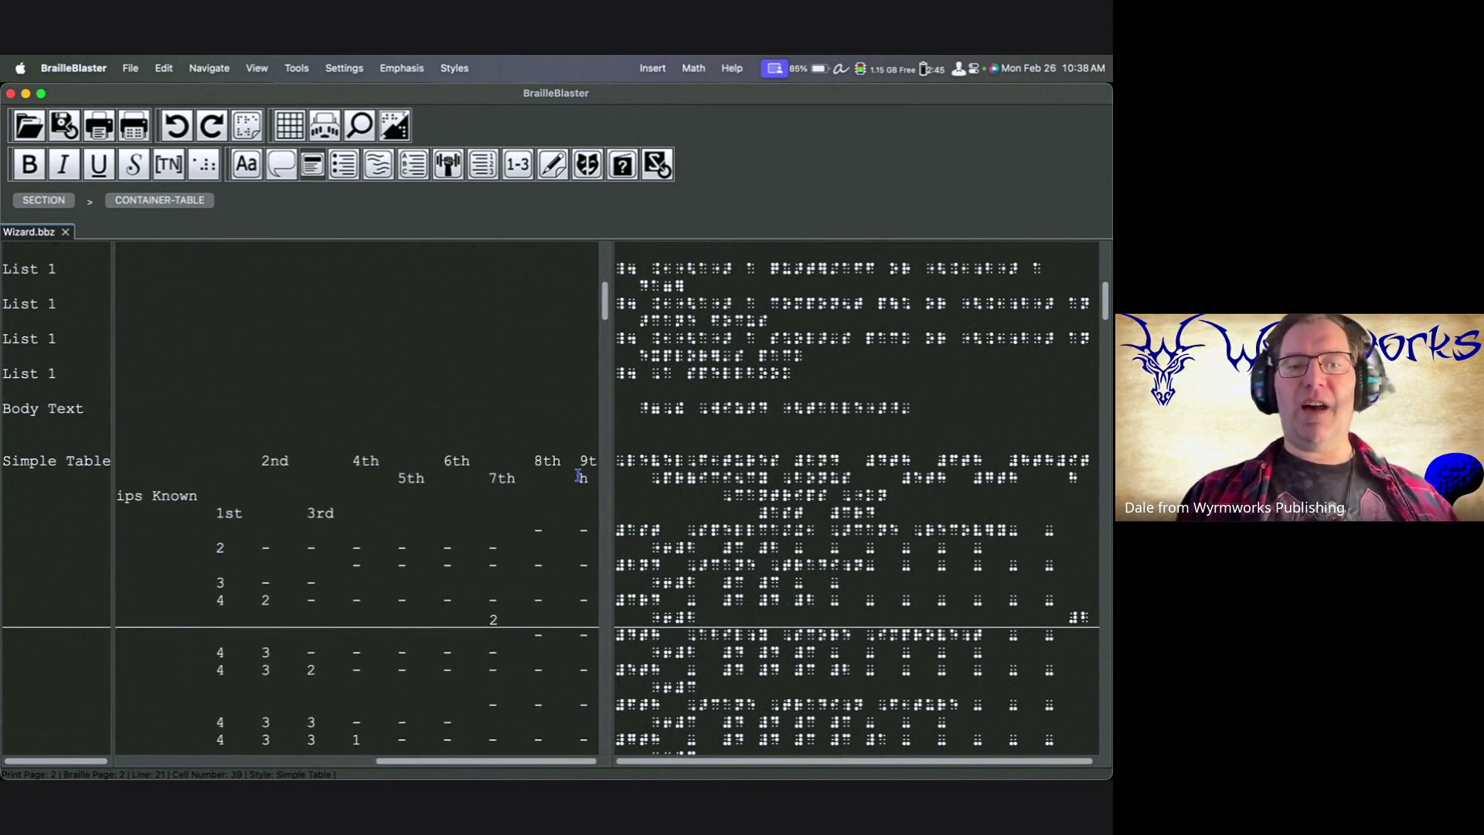
scroll(257, 503, "left", 10)
scroll(257, 502, "up", 1)
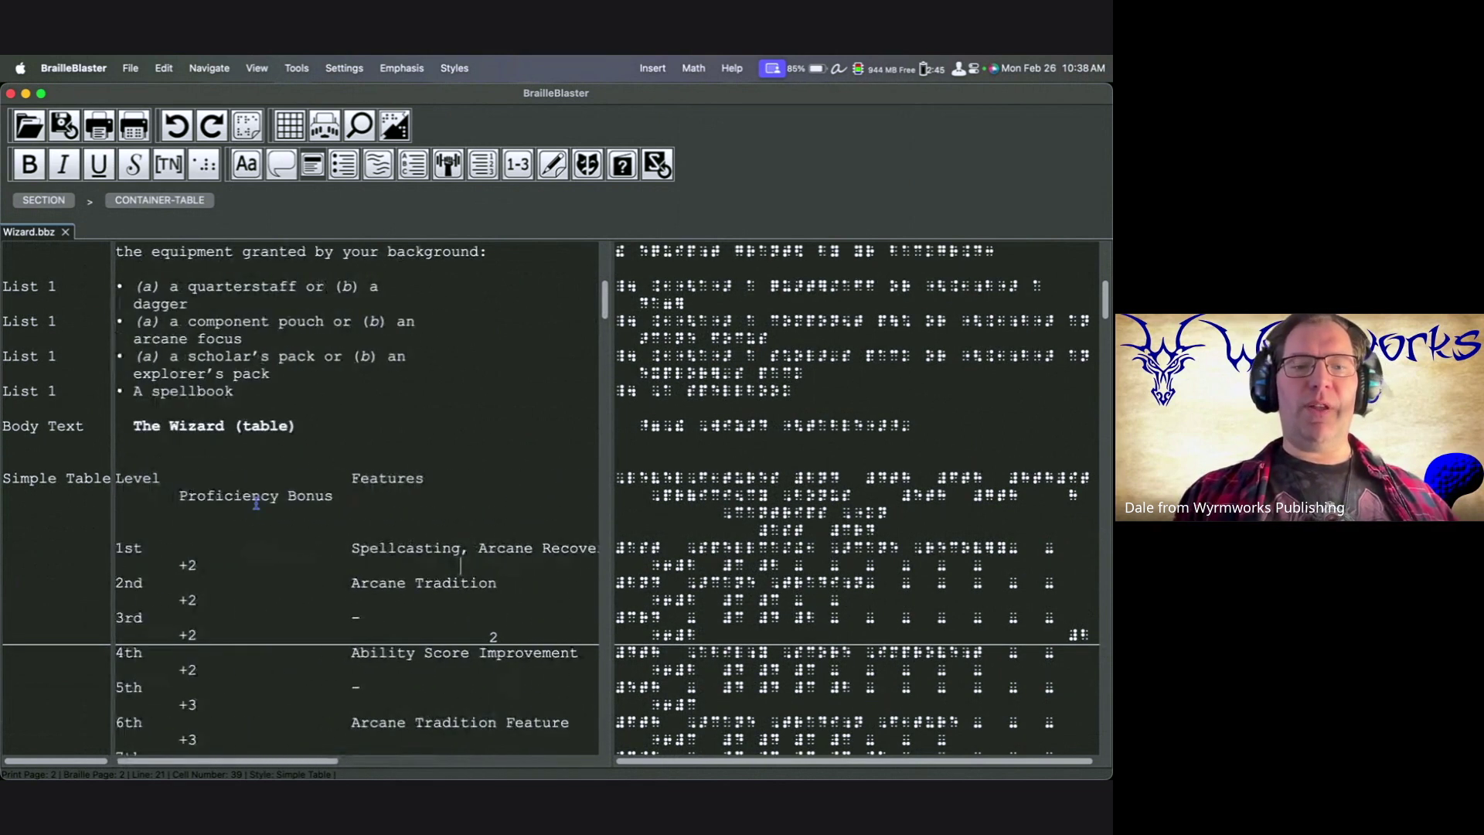
scroll(353, 503, "right", 5)
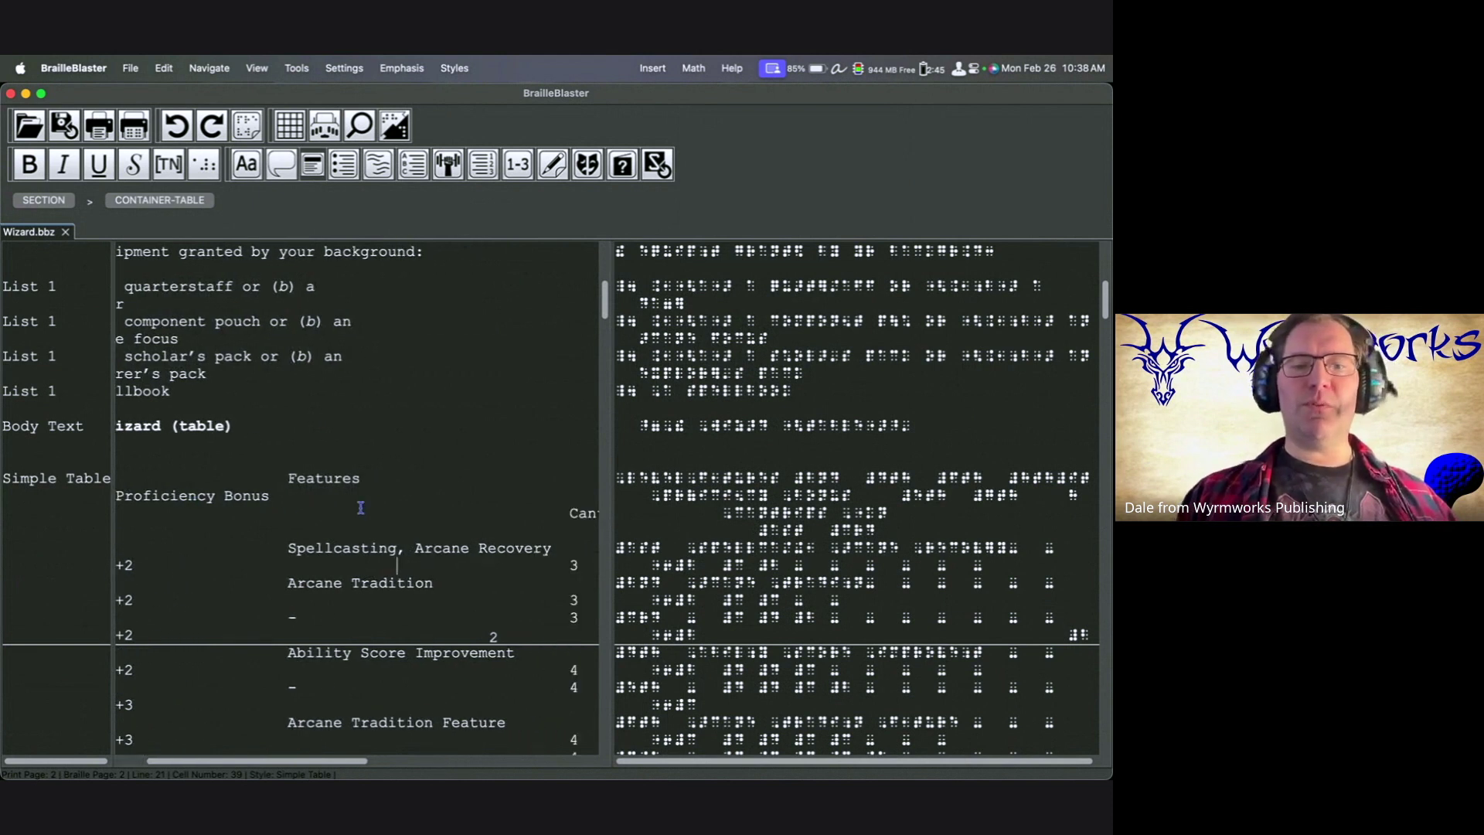
scroll(348, 507, "down", 1)
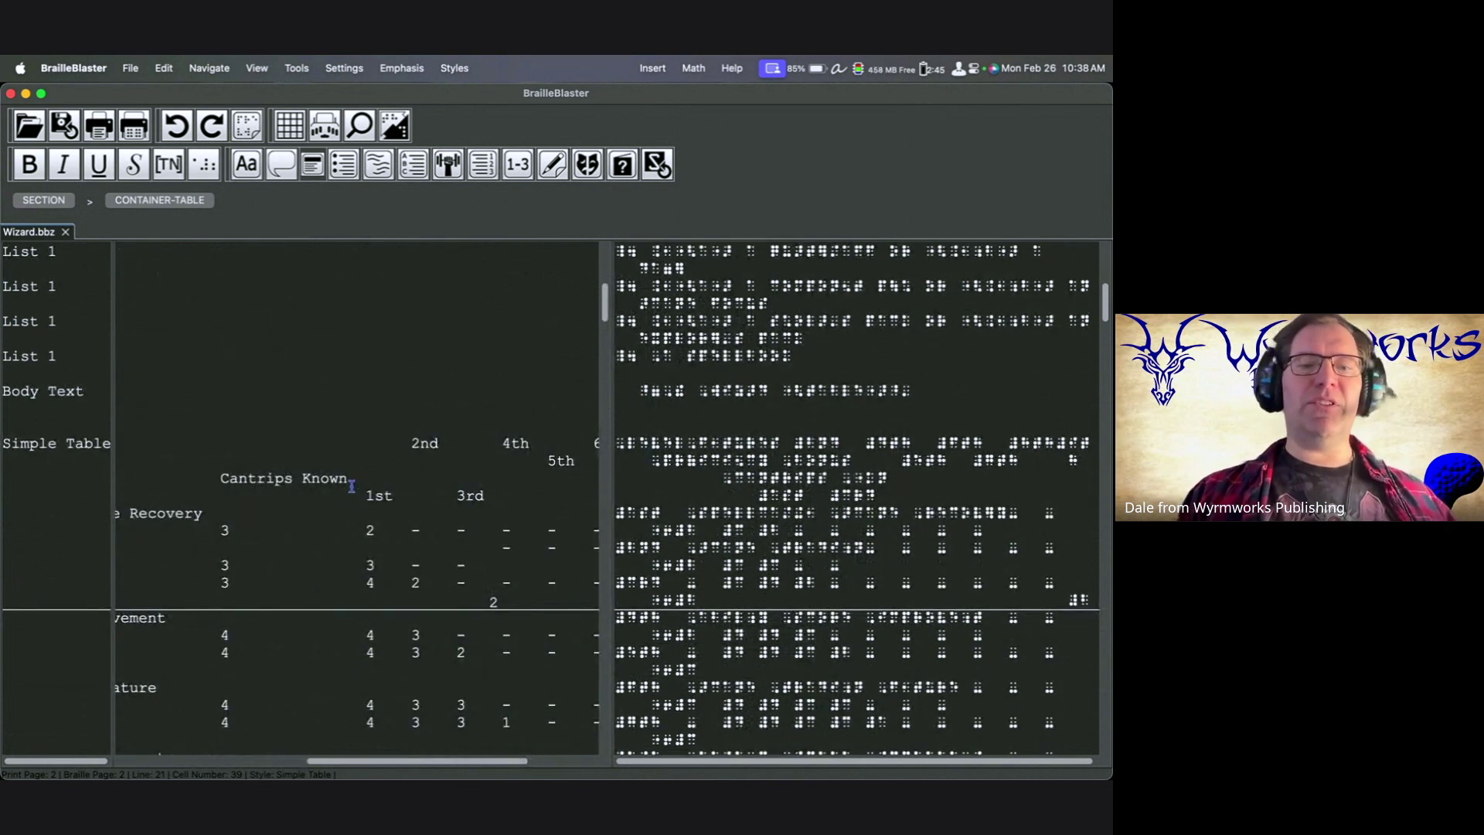
scroll(317, 486, "left", 1)
scroll(317, 486, "left", 5)
scroll(317, 486, "up", 5)
scroll(317, 486, "down", 7)
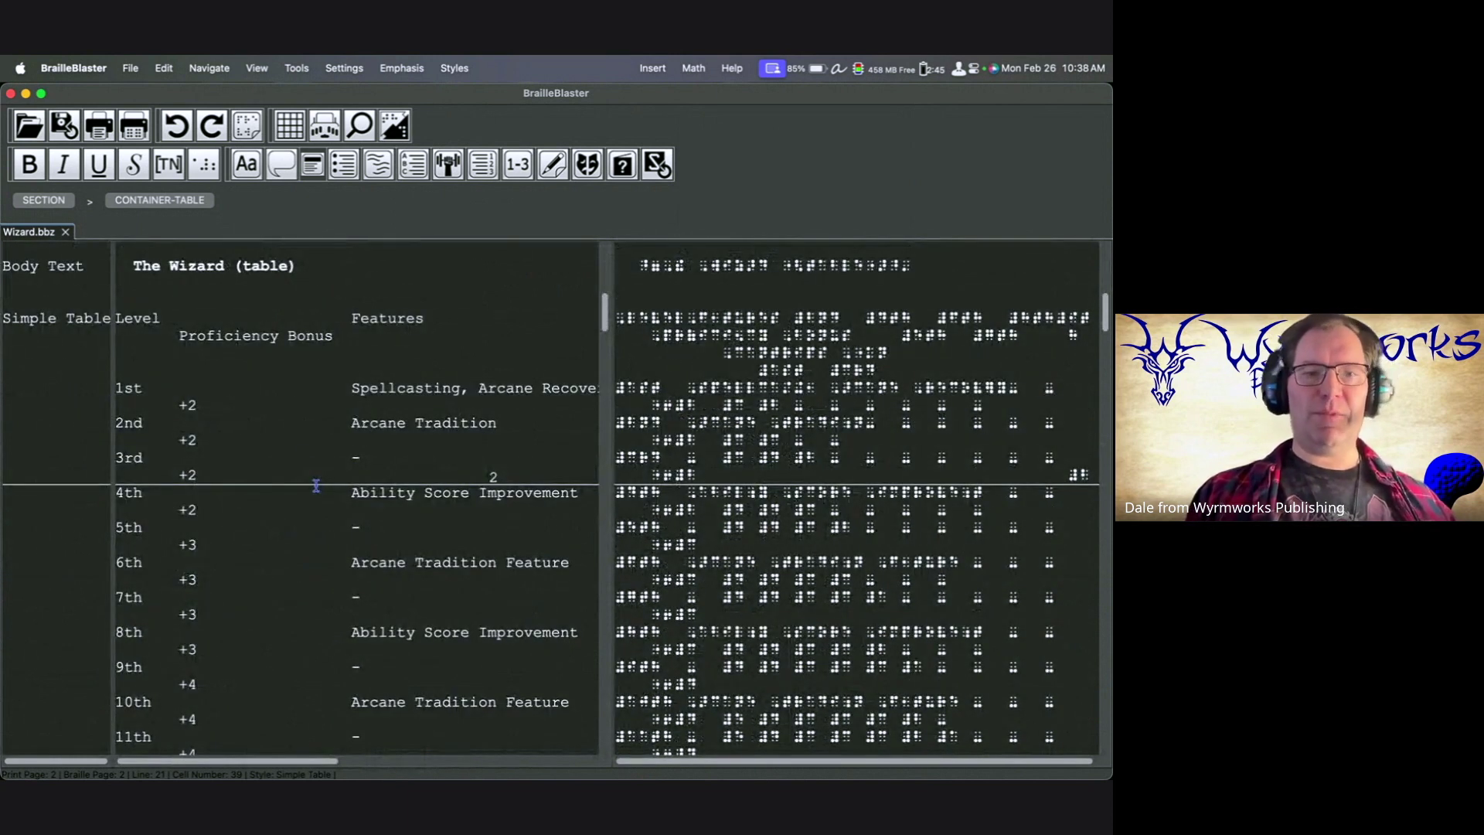
Close the Wizard document without saving changes and open Wizard.html from Finder in Microsoft Word.
left_click(66, 233)
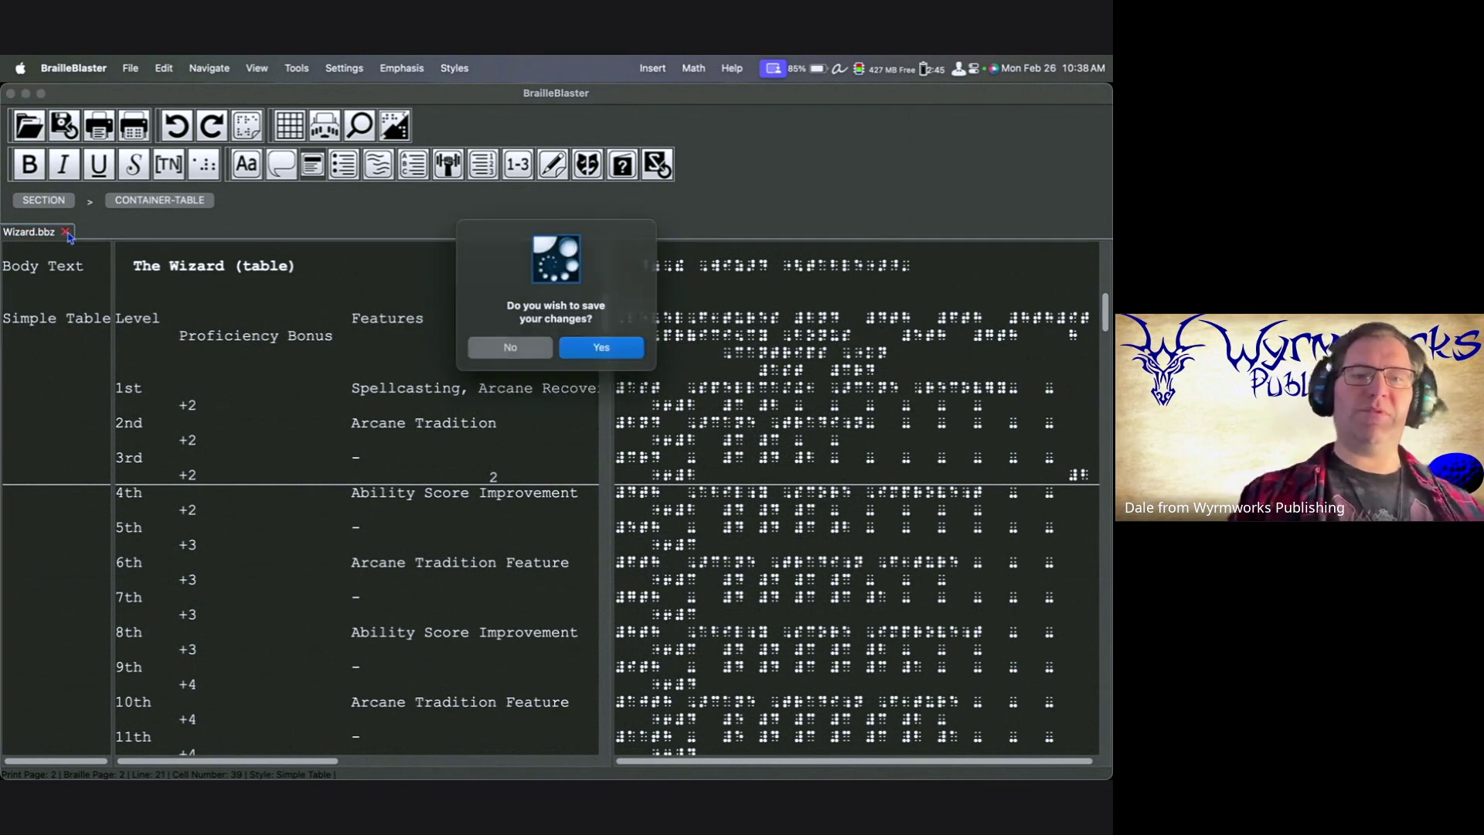
left_click(533, 348)
key("super+Tab")
key("super+Tab")
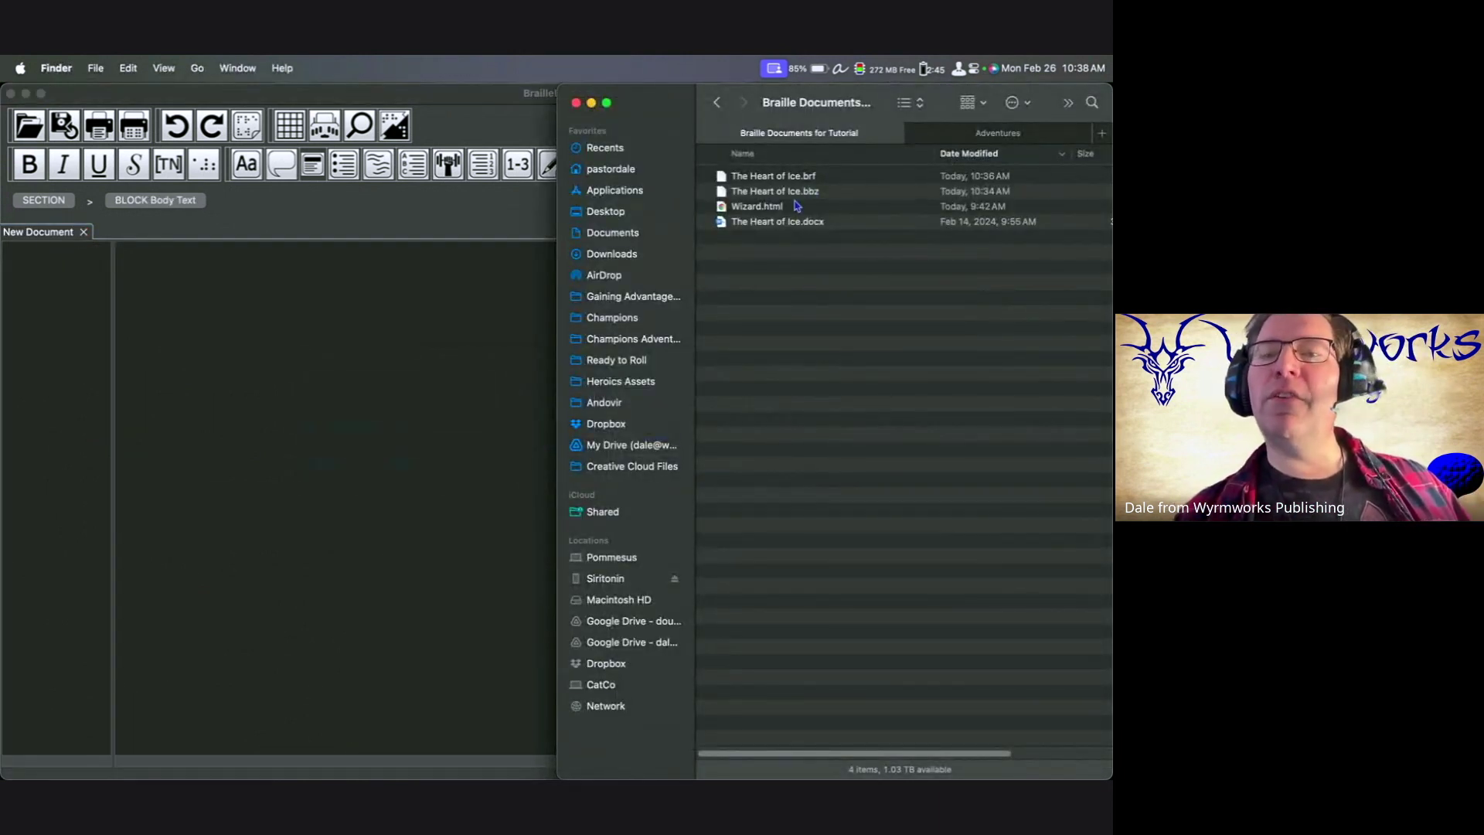
right_click(781, 209)
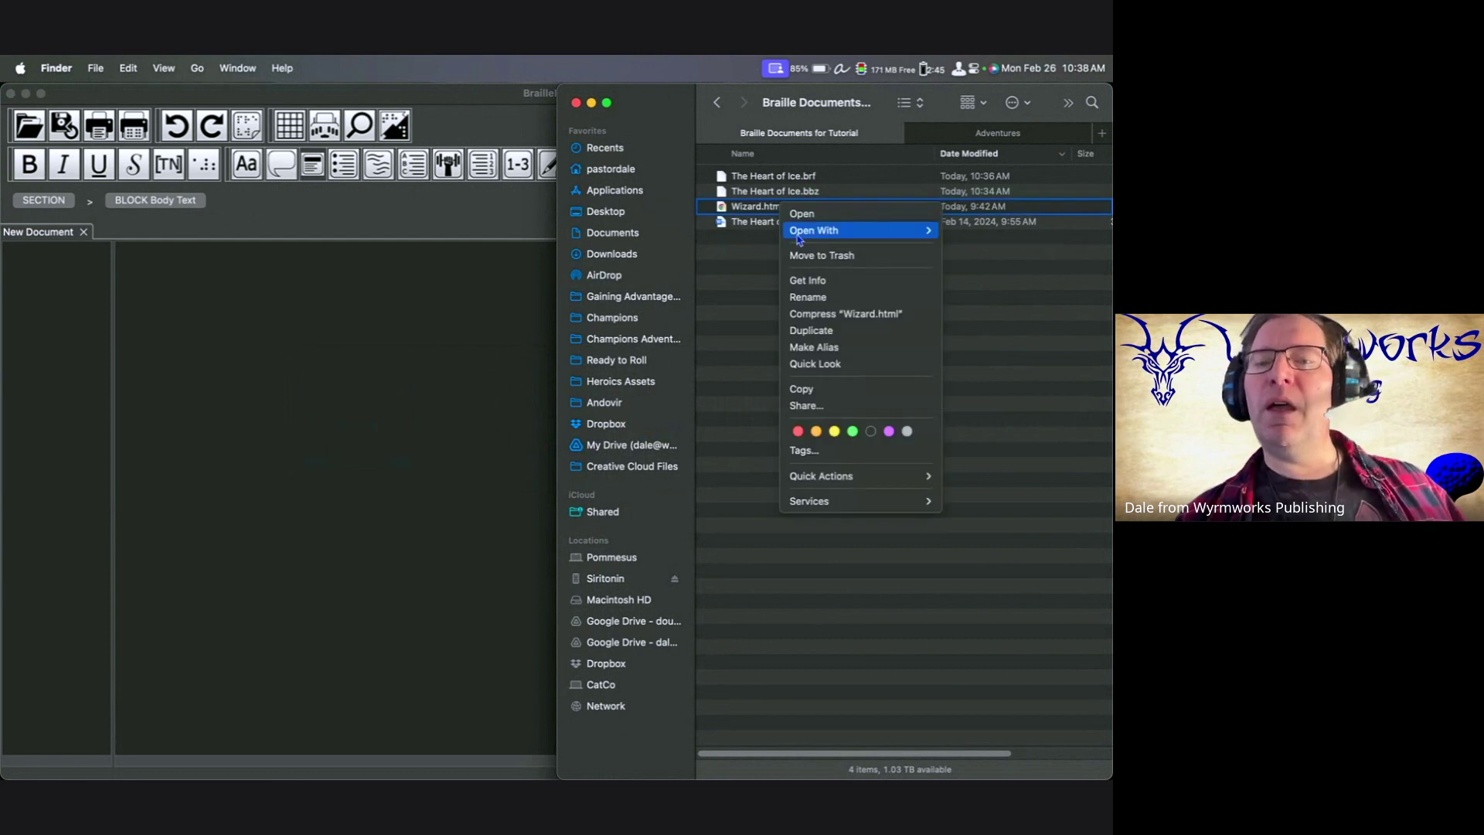
mouse_move(797, 231)
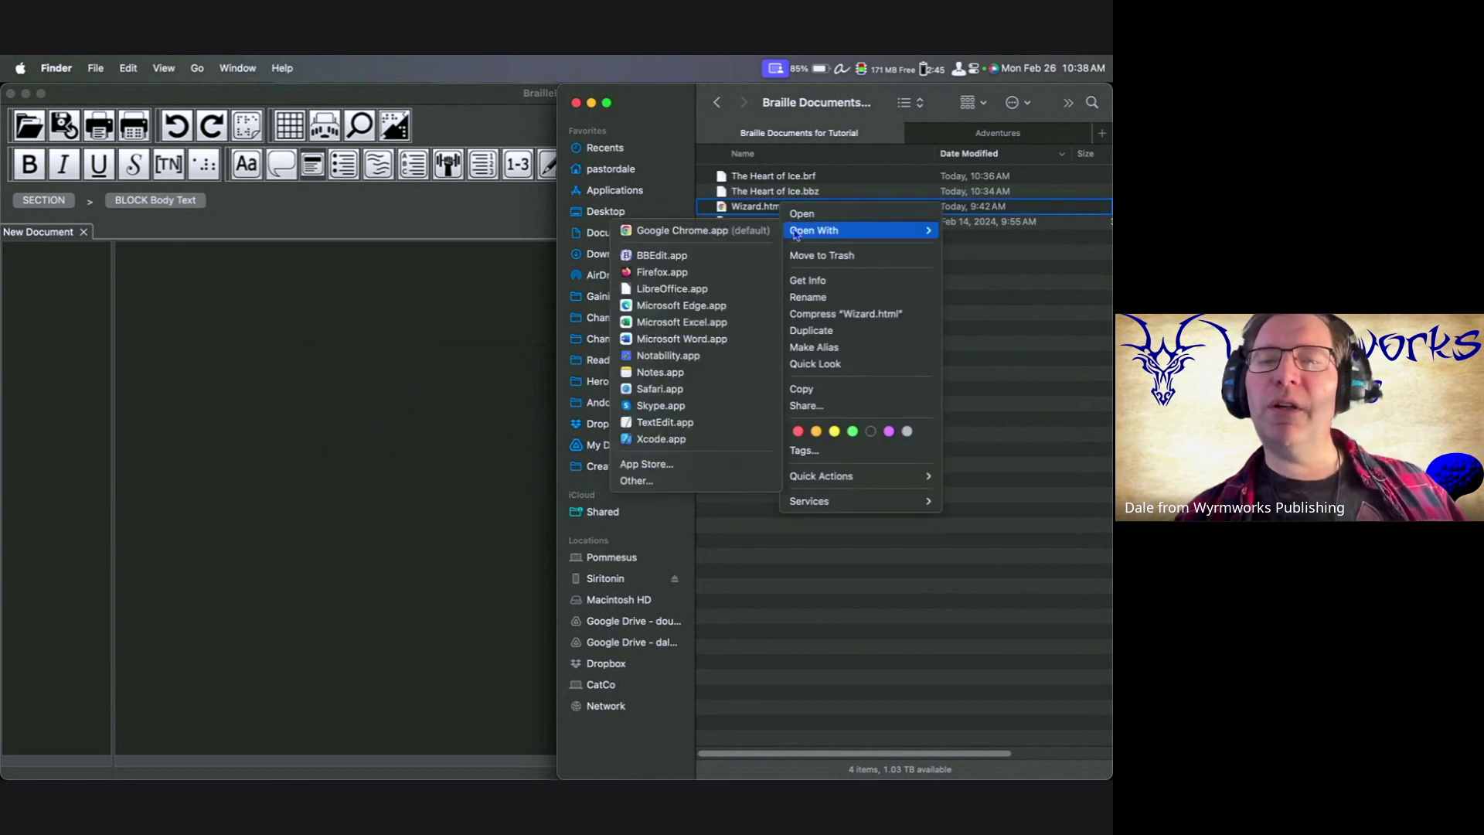
left_click(682, 339)
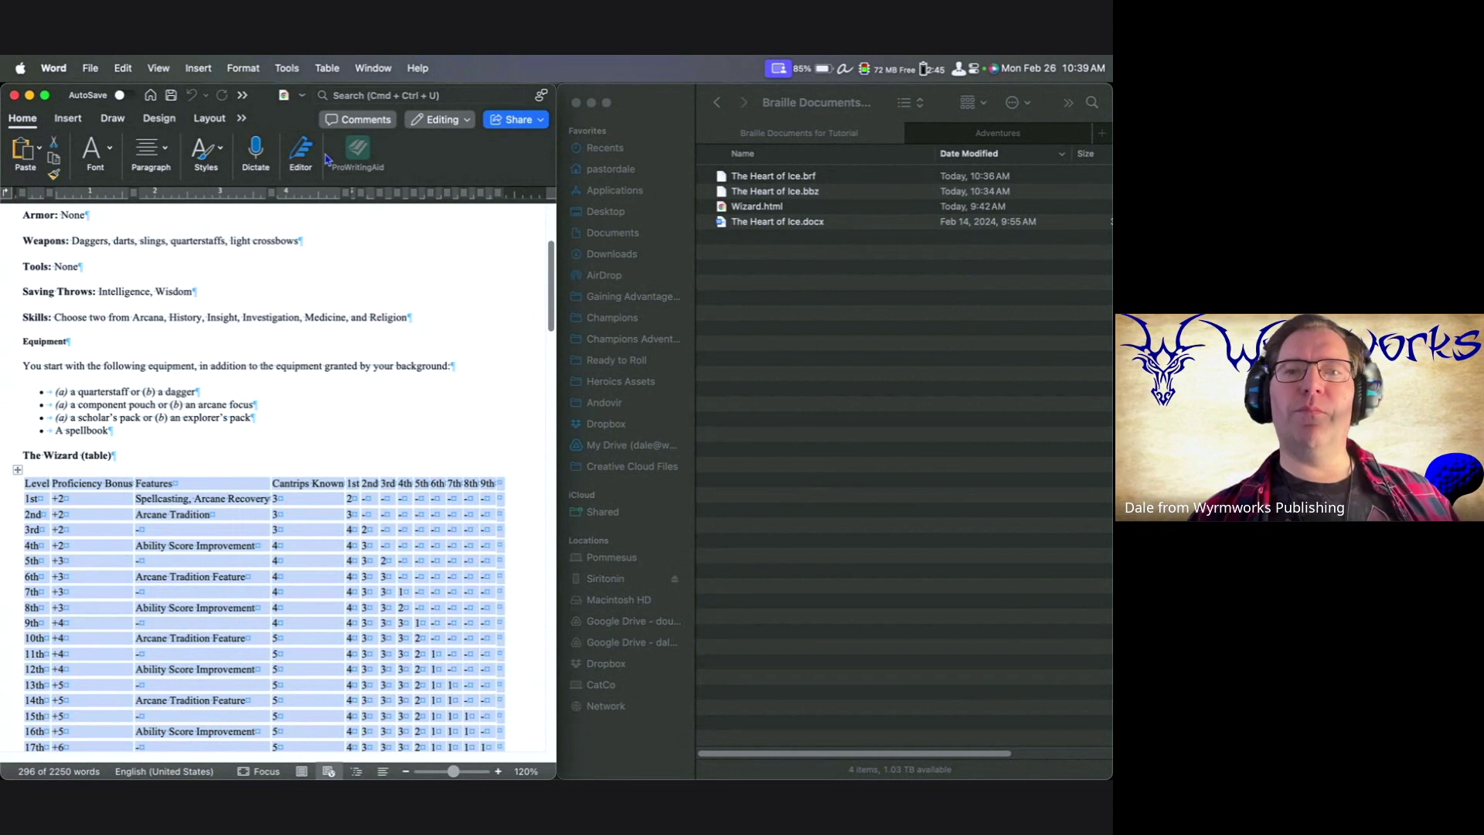
Convert the Wizard table to text separated by paragraph marks and look through the converted lines.
left_click(326, 62)
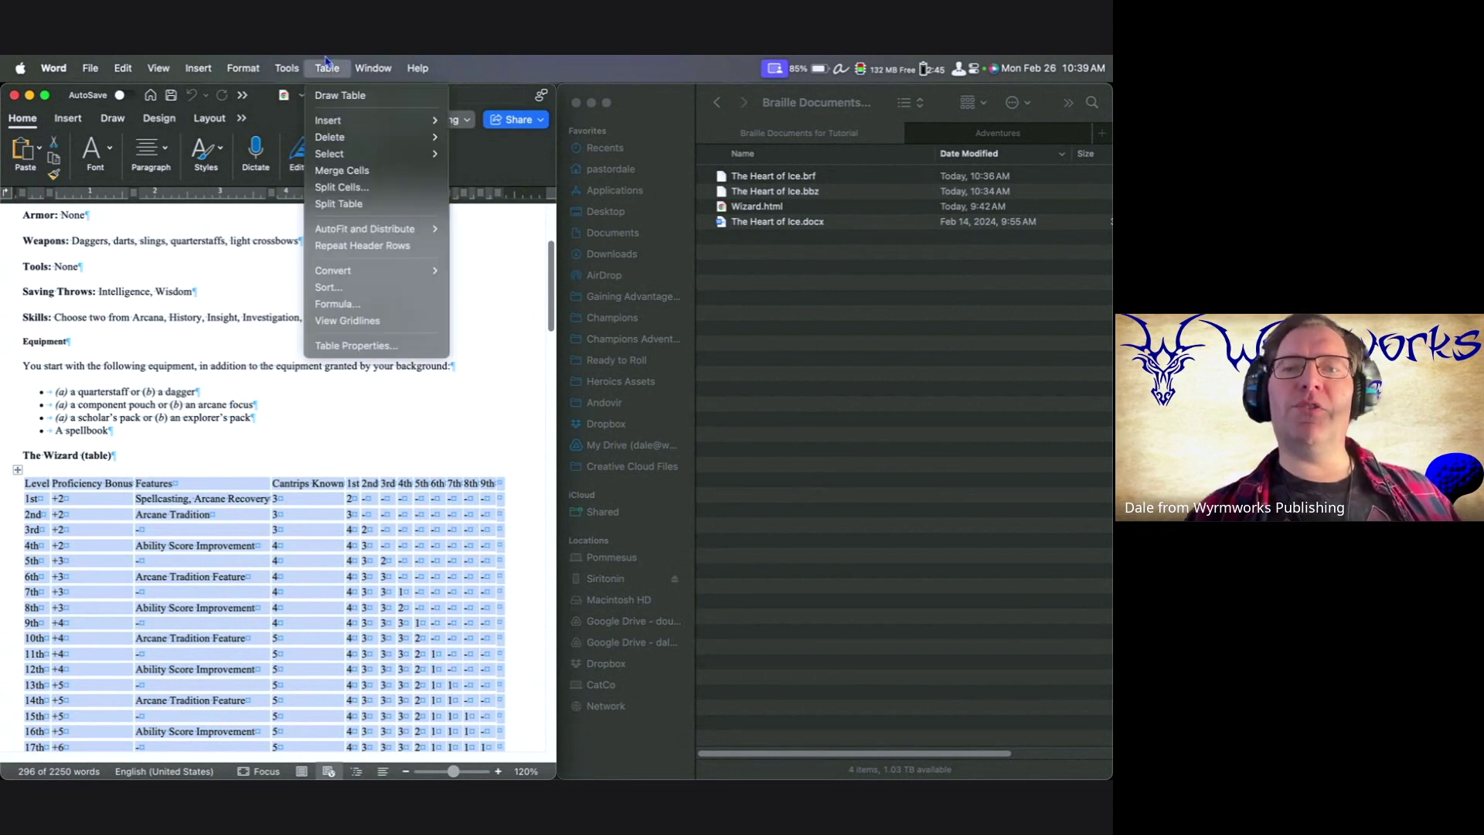
mouse_move(399, 270)
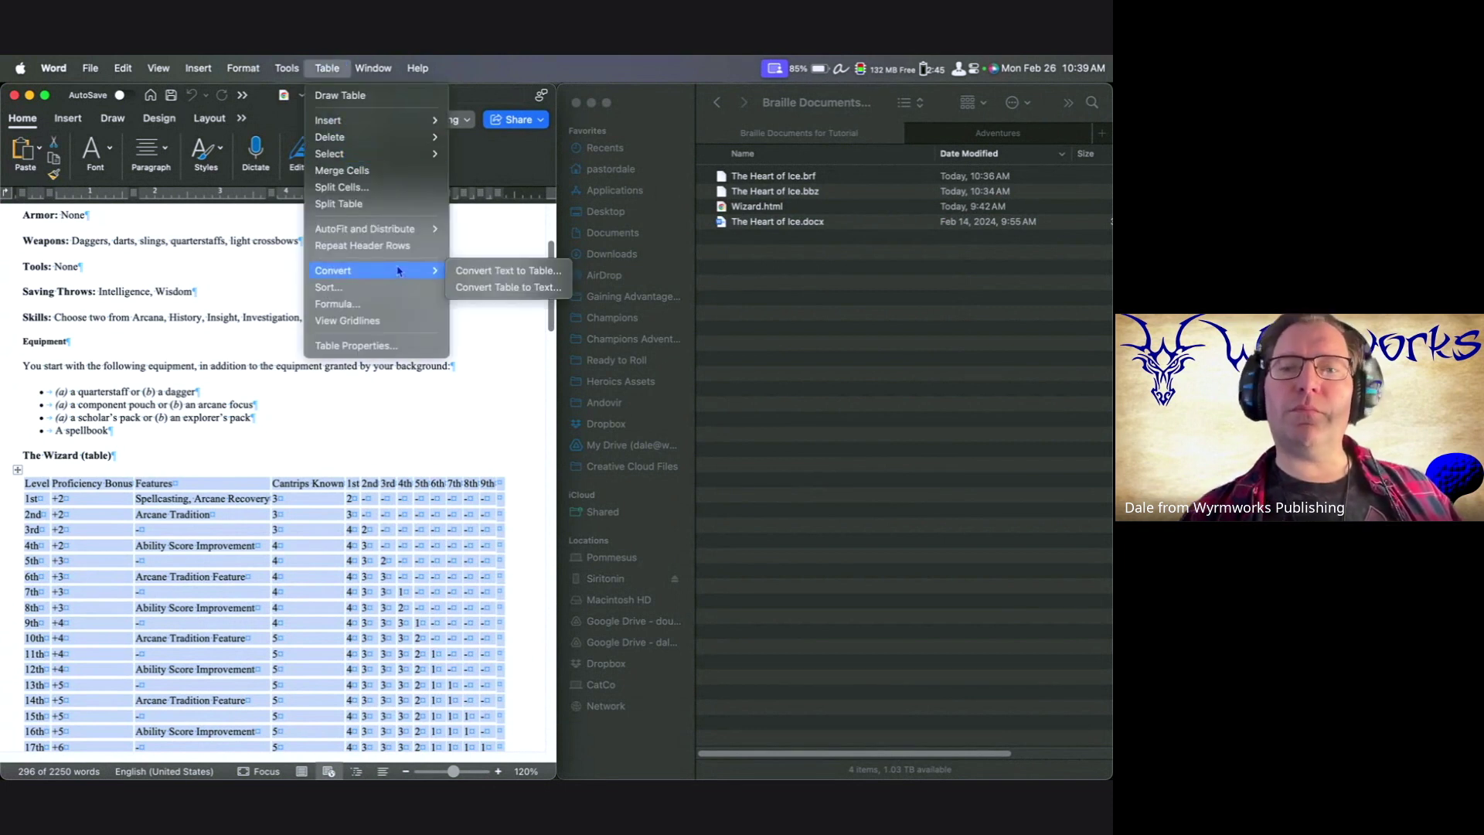
left_click(513, 287)
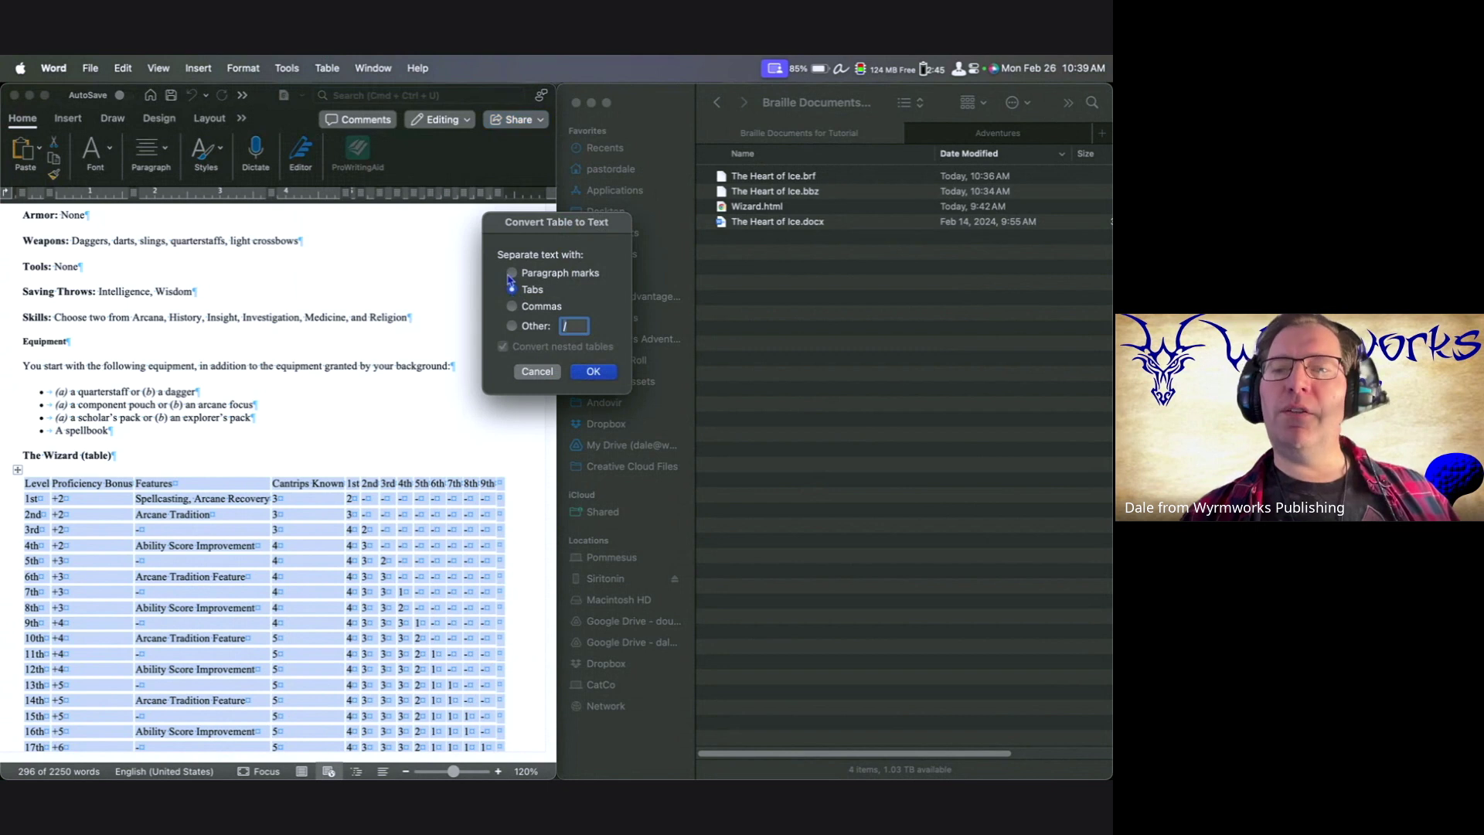
left_click(593, 372)
scroll(199, 548, "down", 1)
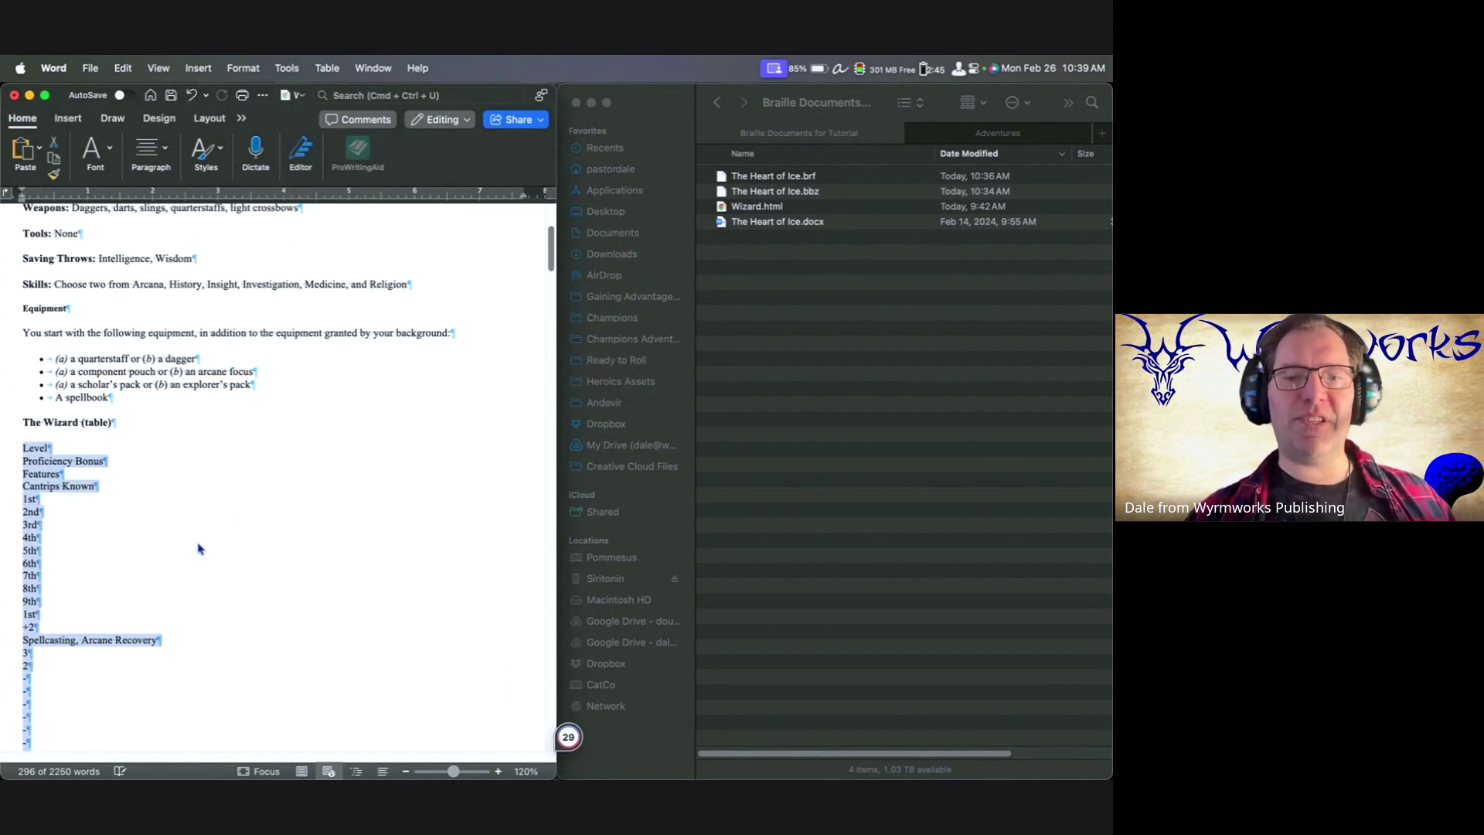
scroll(198, 549, "down", 20)
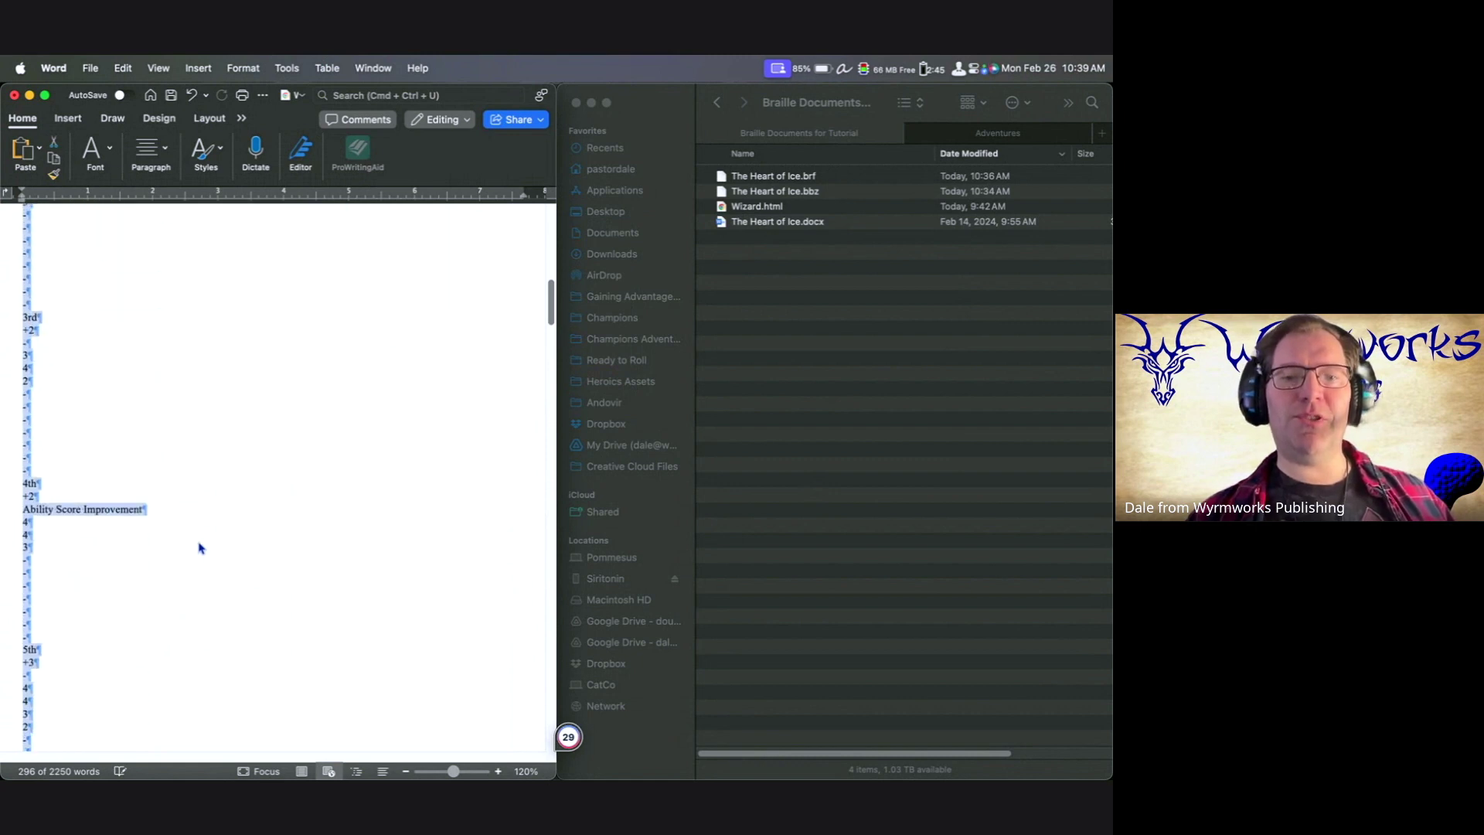
scroll(198, 549, "down", 20)
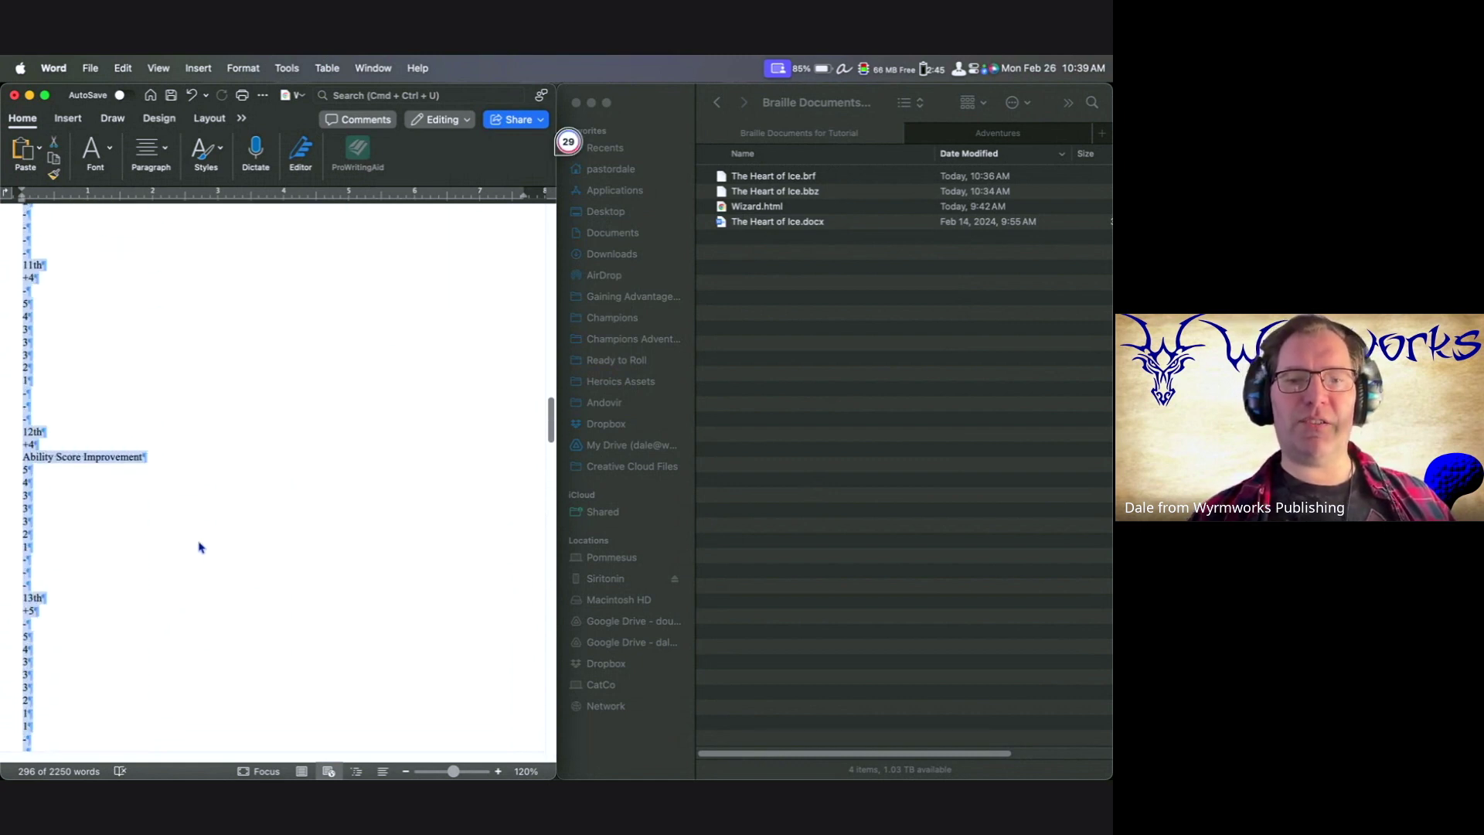
scroll(199, 548, "up", 6)
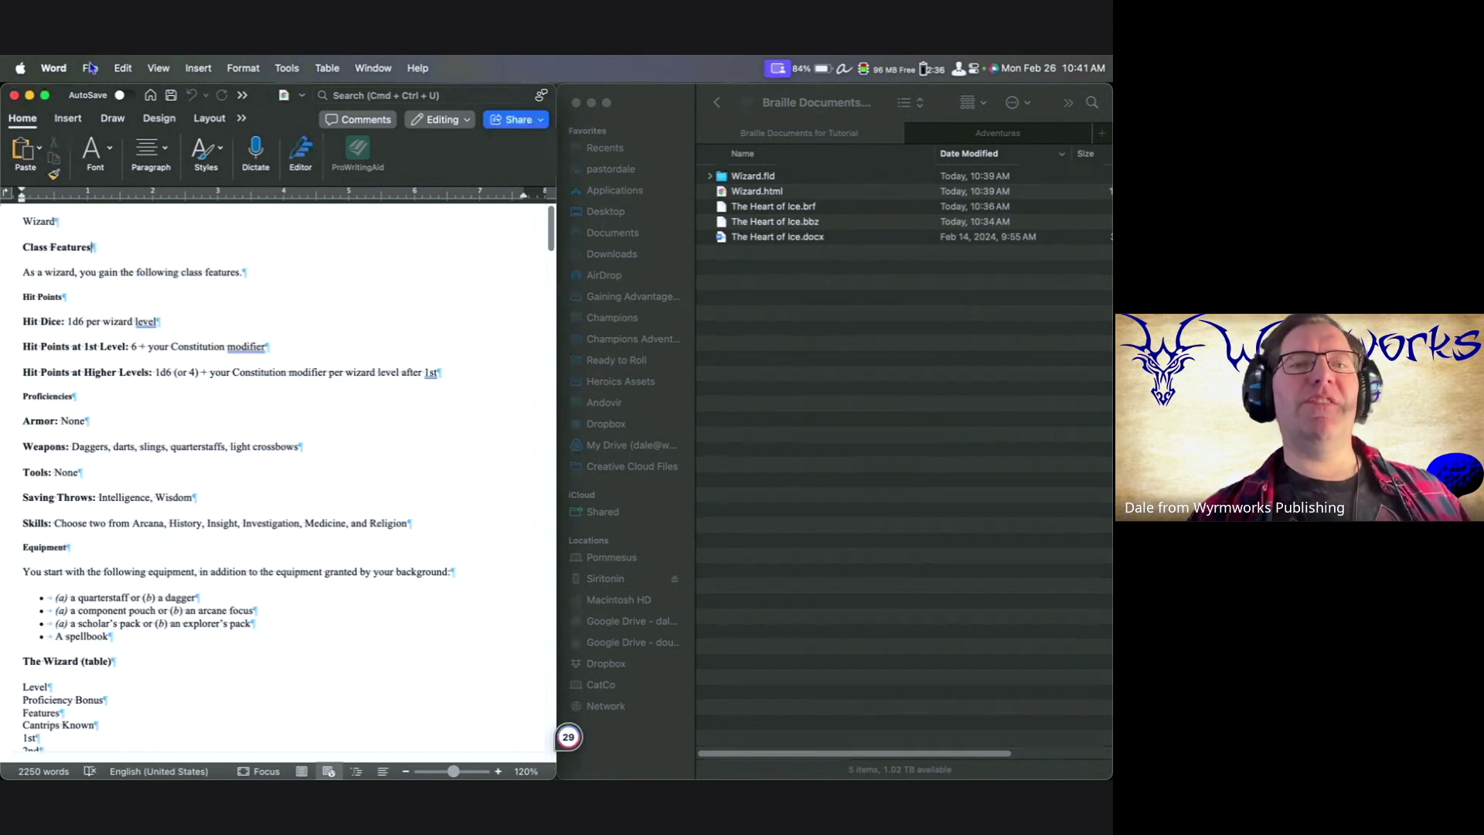
Save a copy of the document as Wizard.docx in Word Document format in the same folder.
left_click(91, 68)
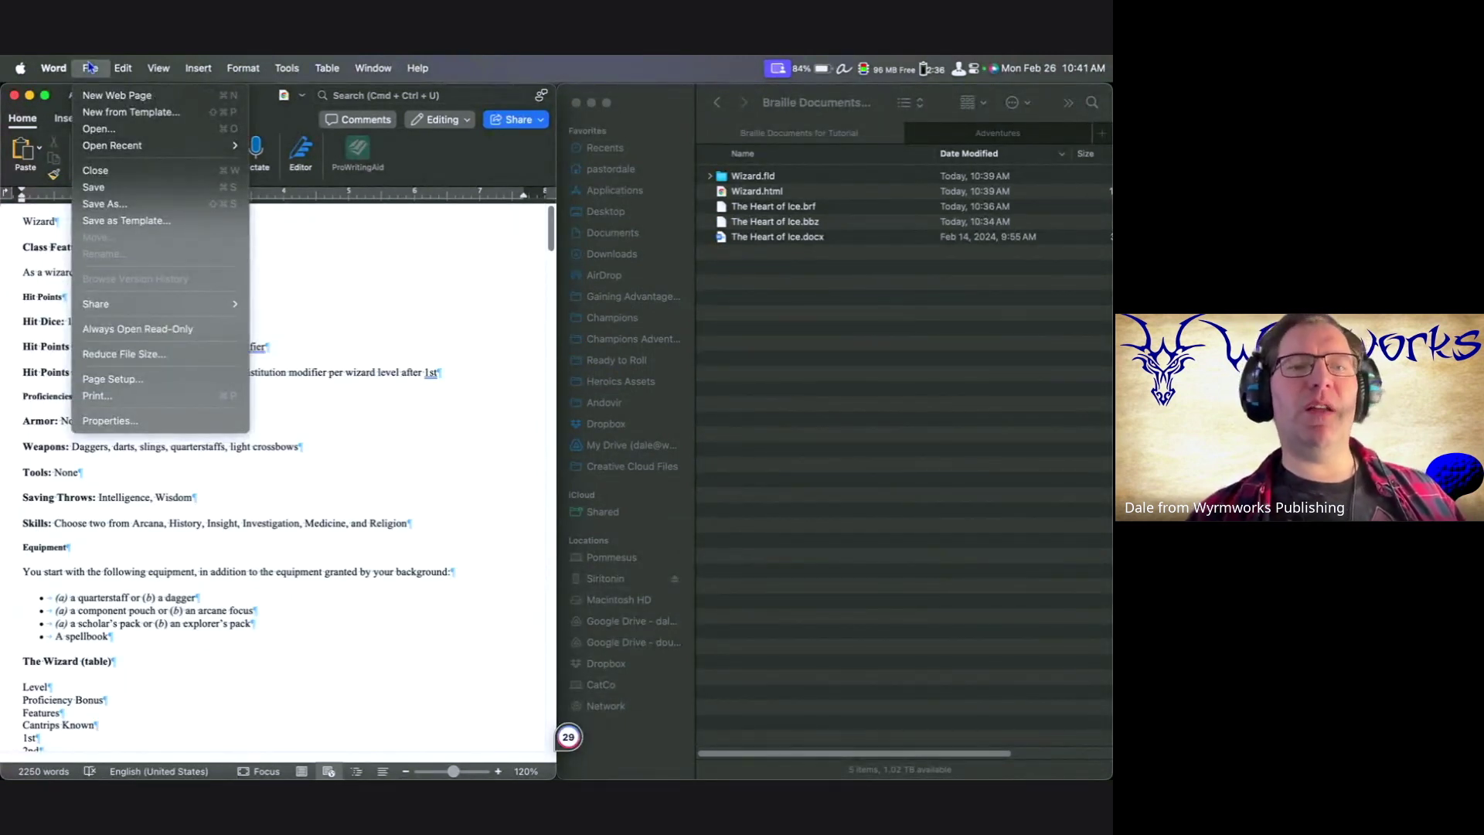
left_click(121, 204)
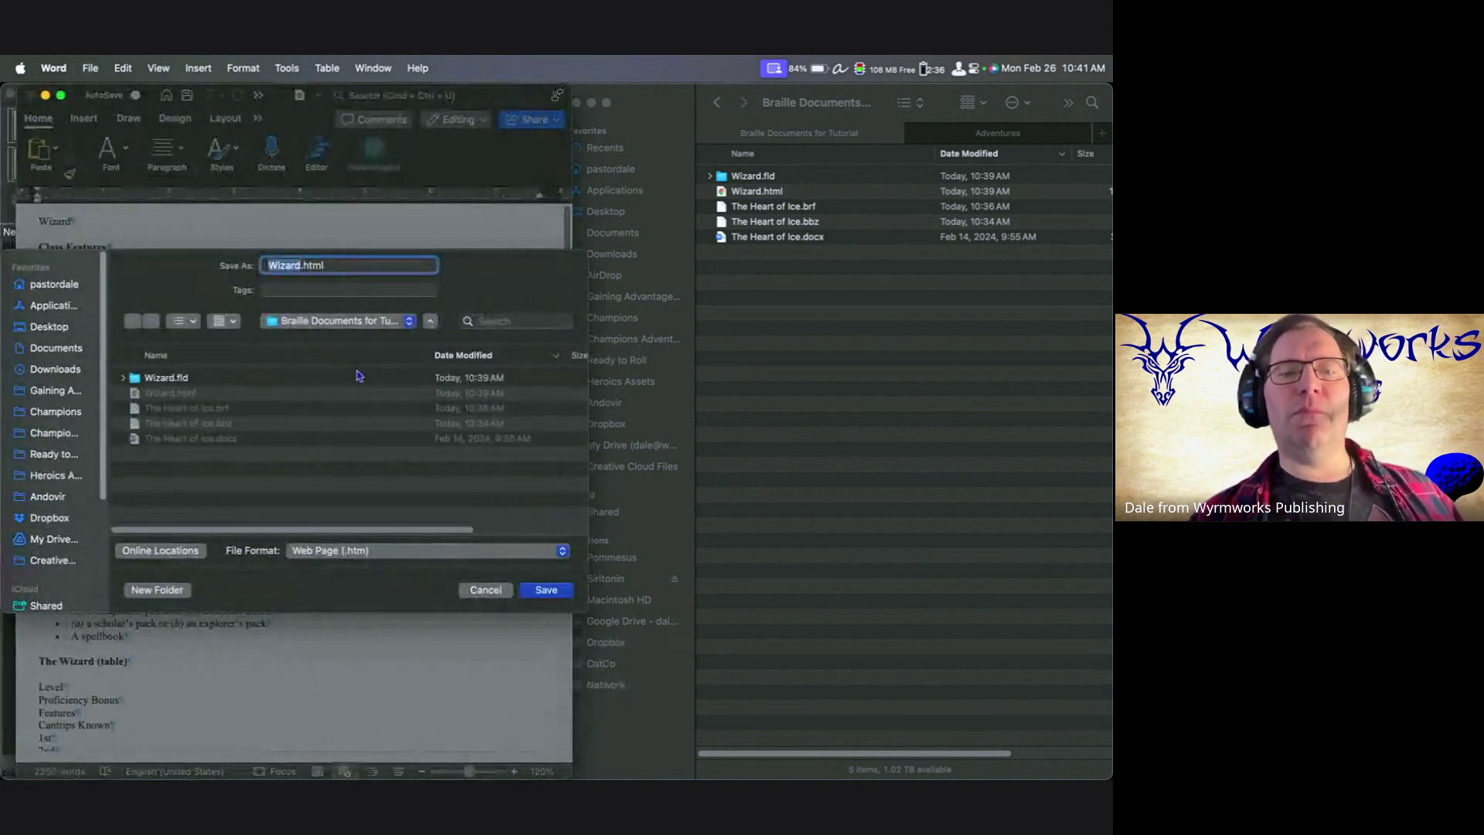
left_click(394, 552)
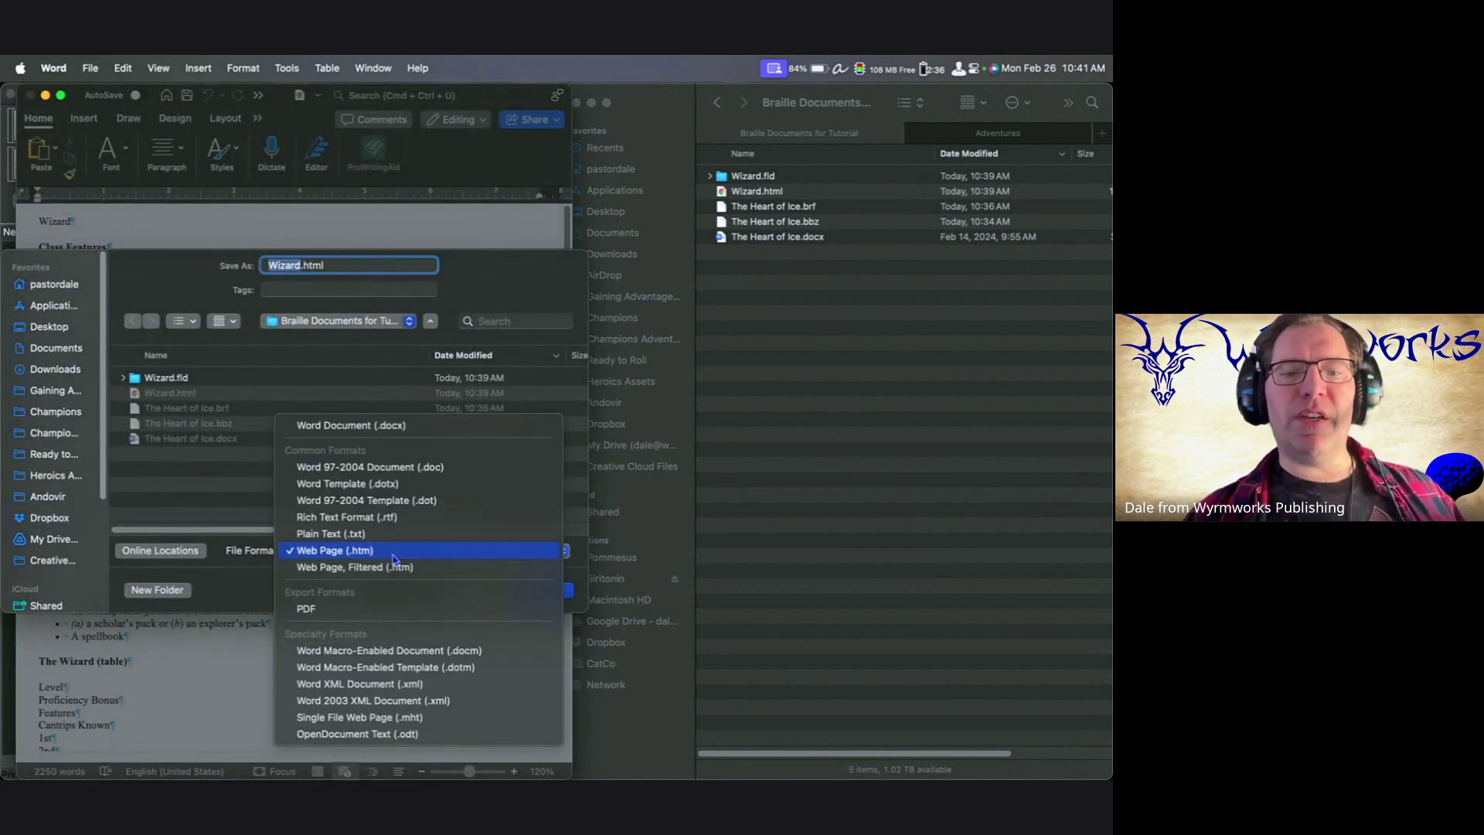
left_click(386, 424)
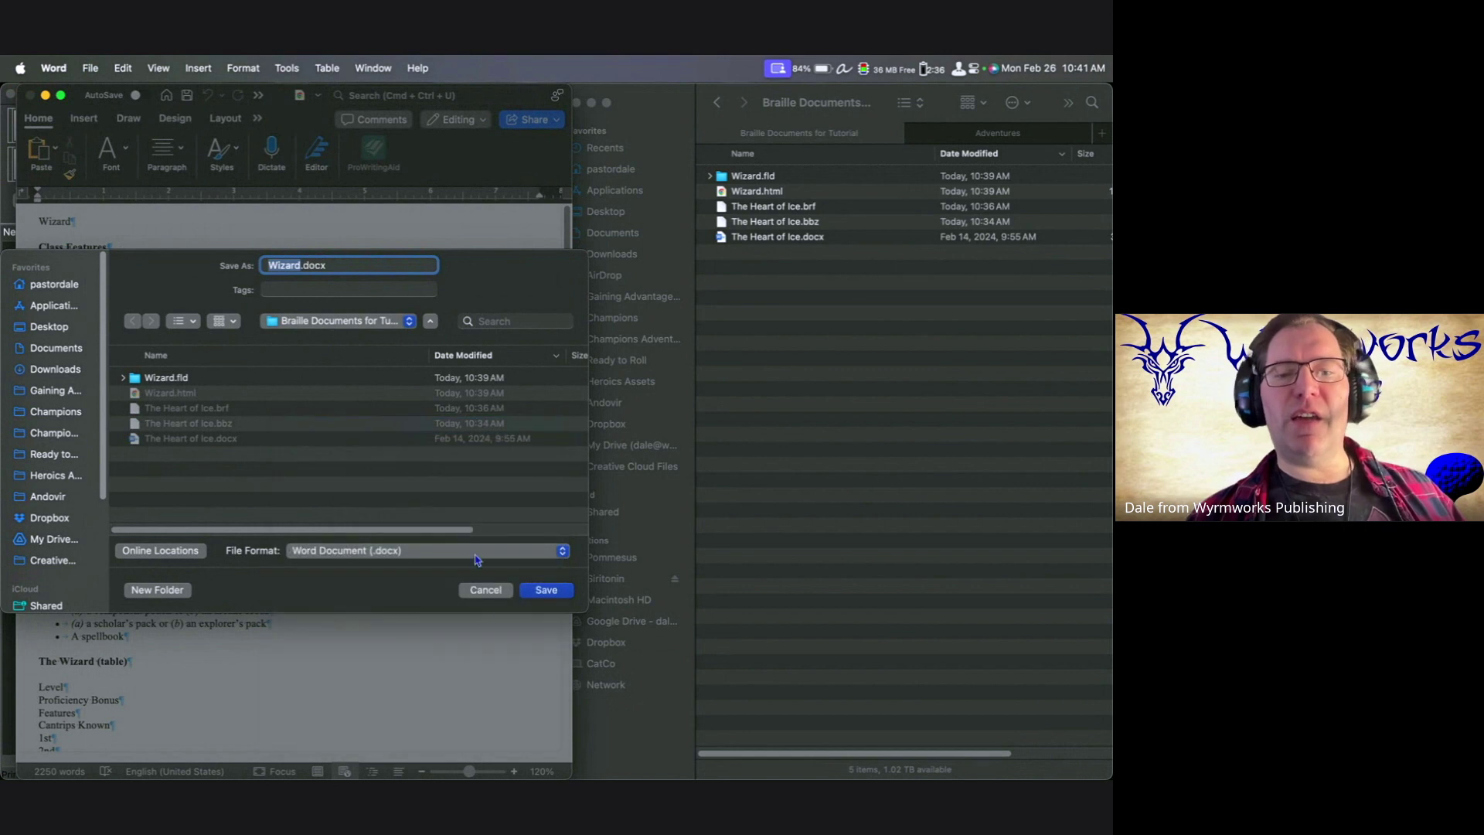
left_click(545, 591)
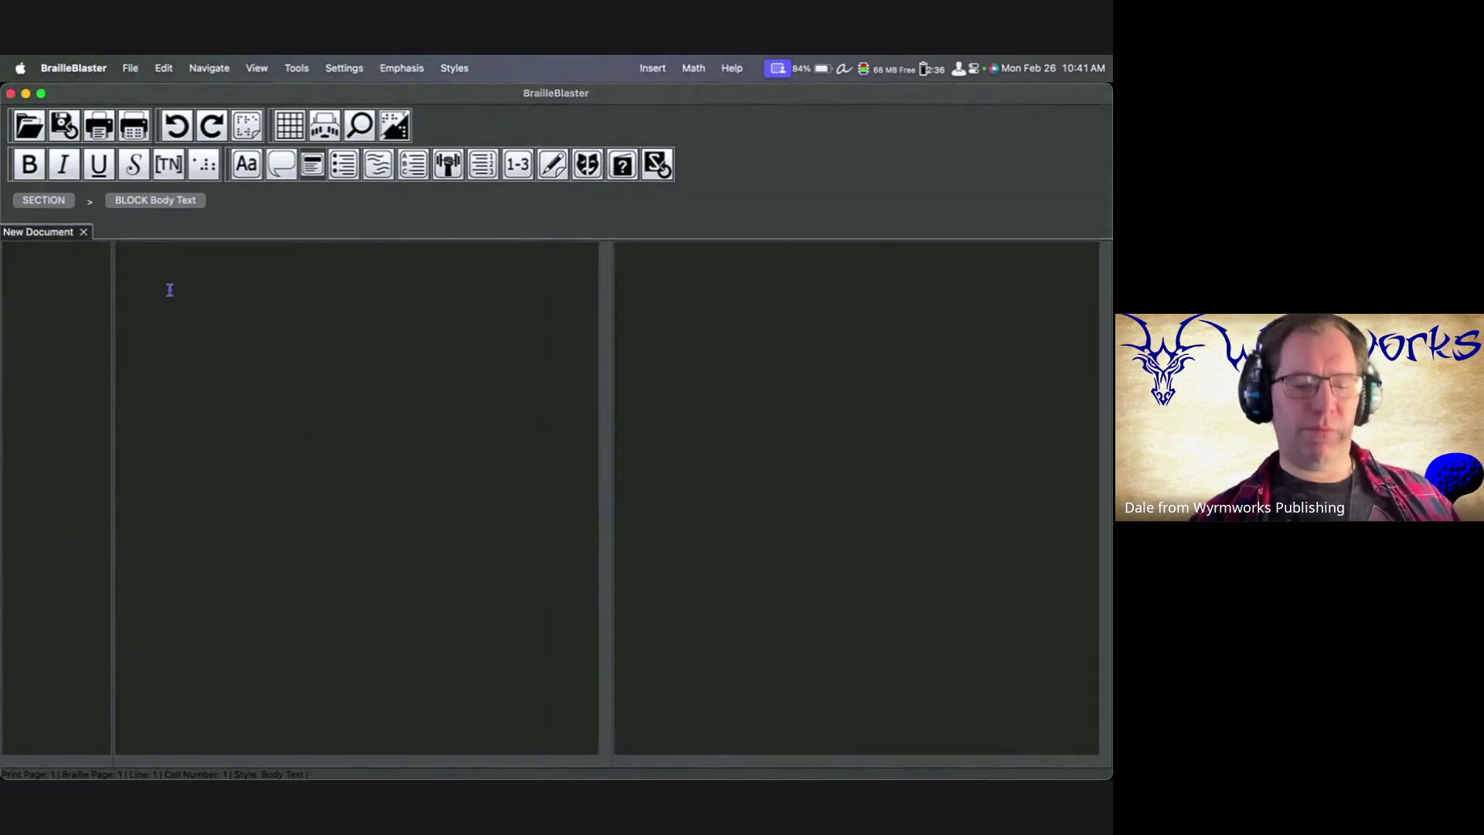
Open Wizard.docx from the braille documents folder in BrailleBlaster.
key("super+o")
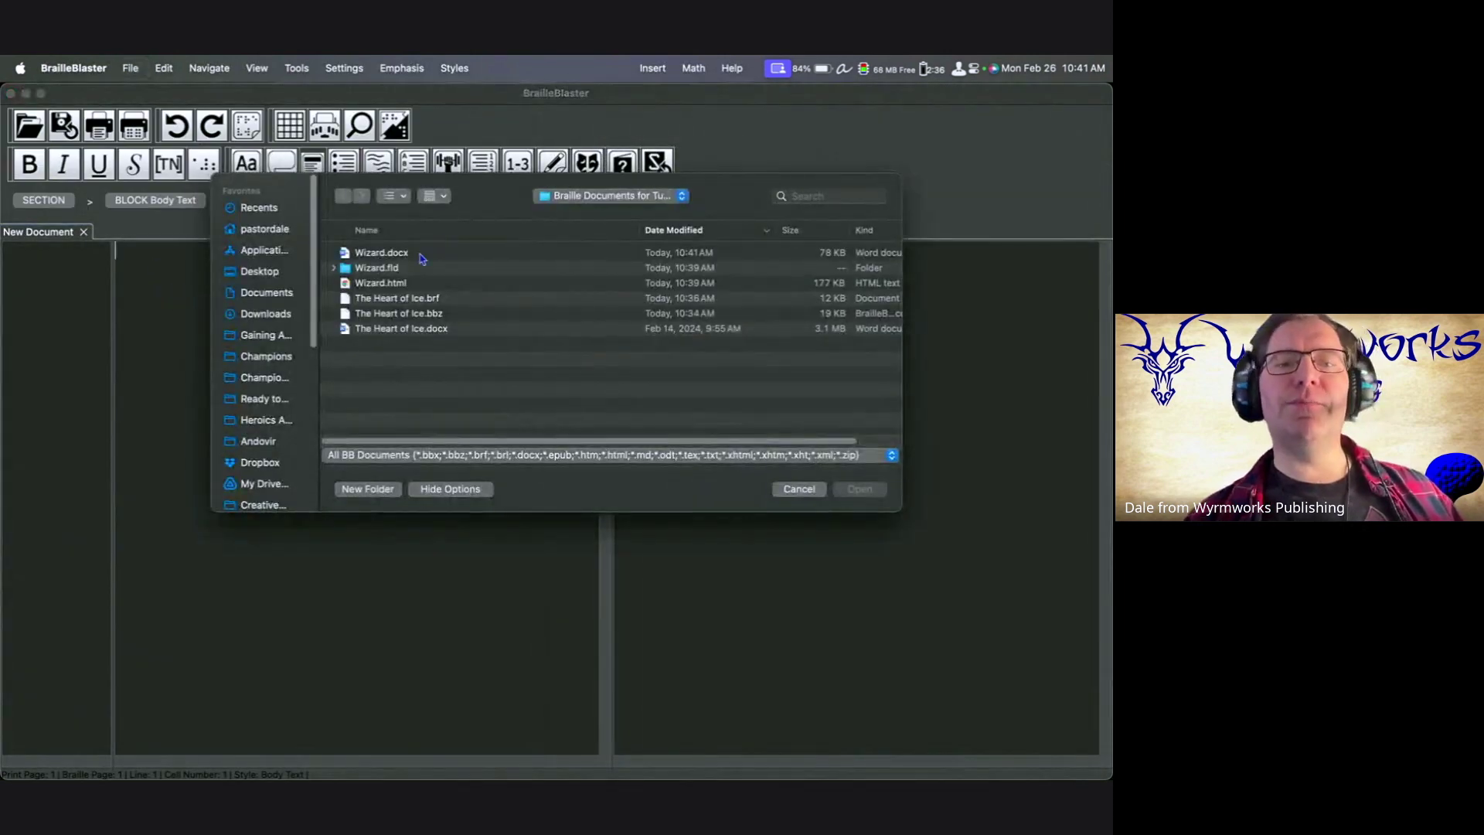
left_click(422, 255)
double_click(421, 255)
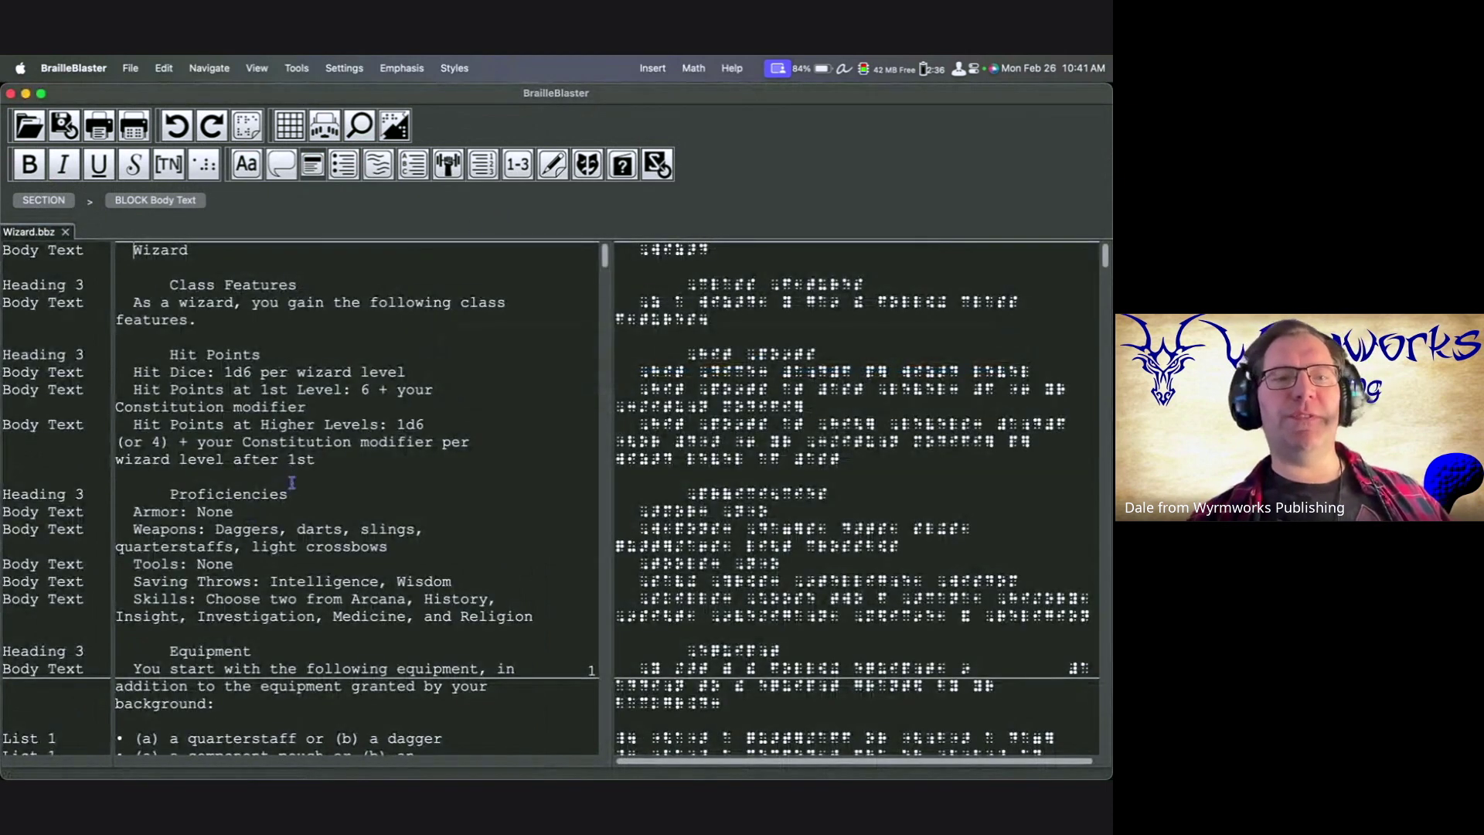
Make the table title line "The Wizard (table)" below the equipment list bold.
scroll(197, 525, "down", 7)
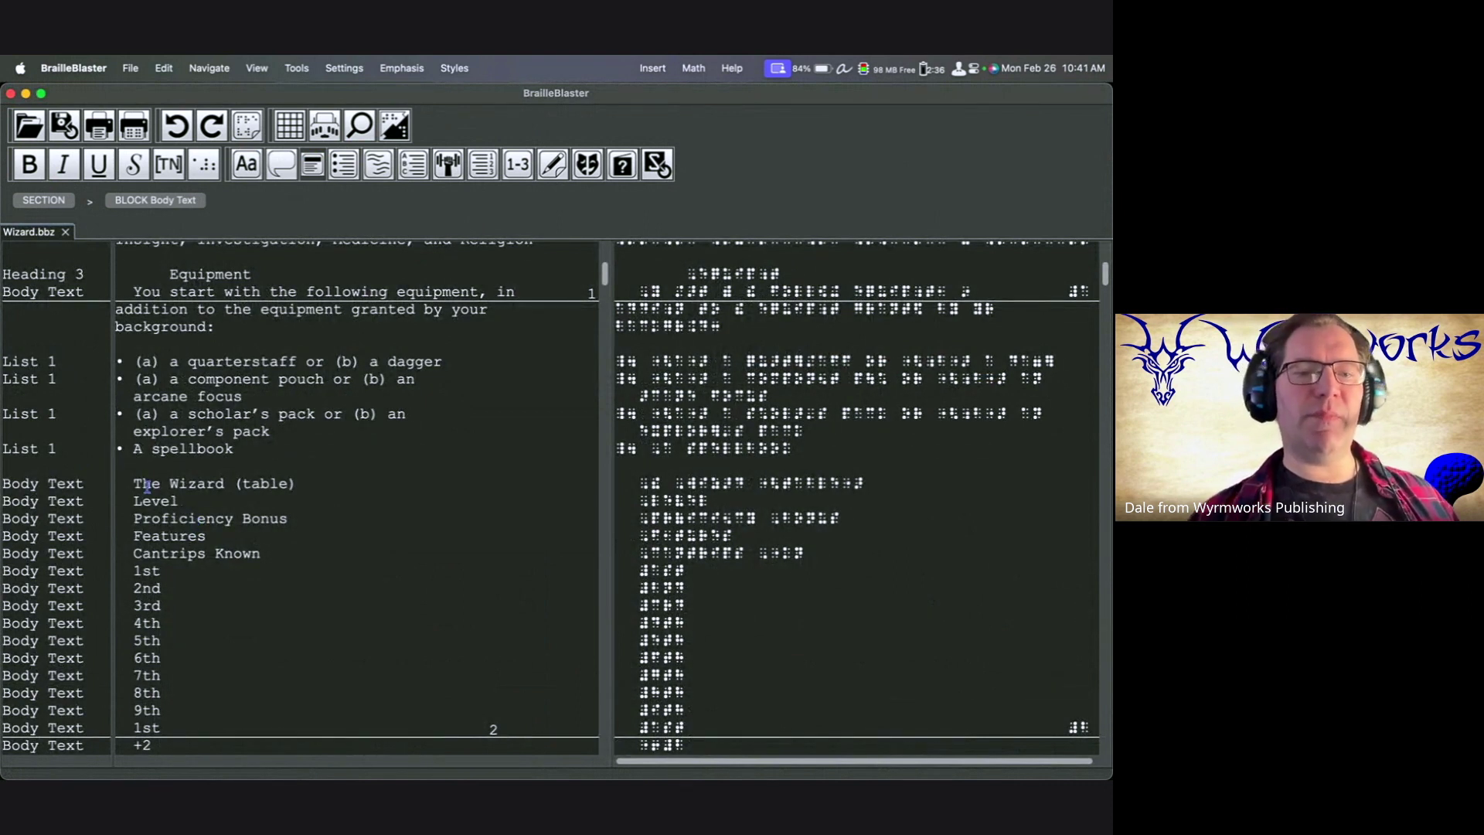
left_click(188, 483)
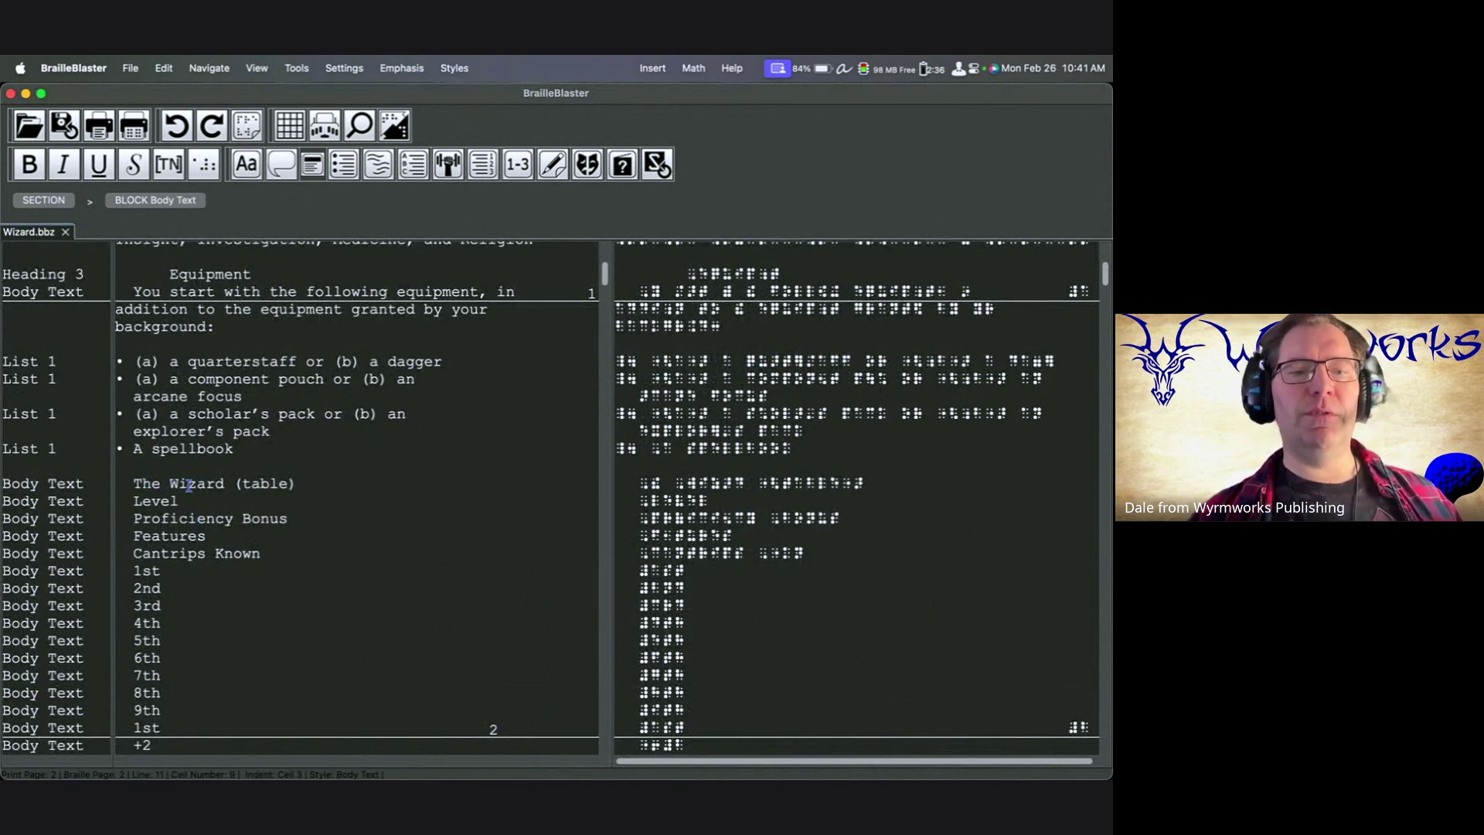
triple_click(189, 485)
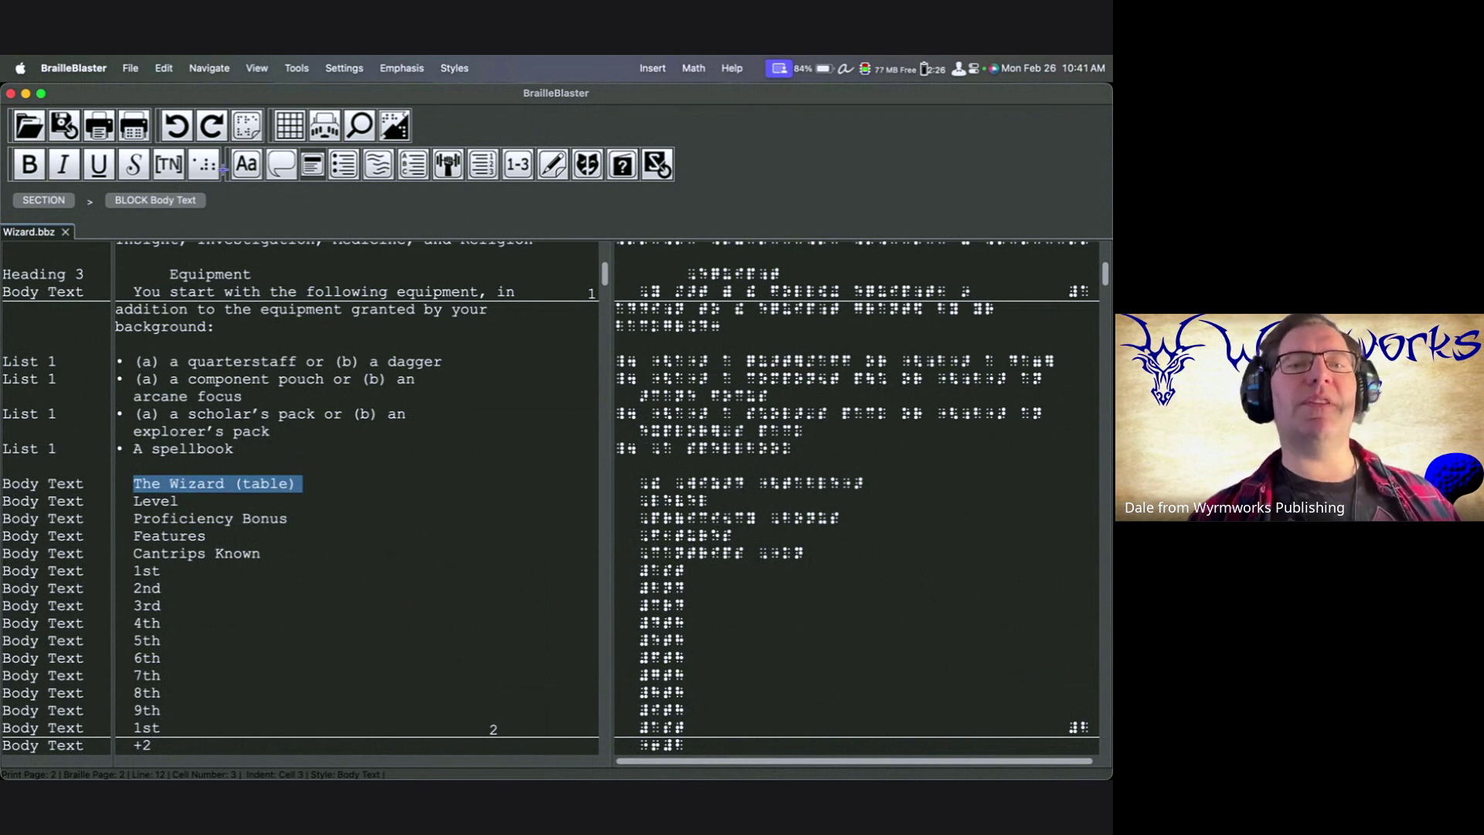
left_click(36, 175)
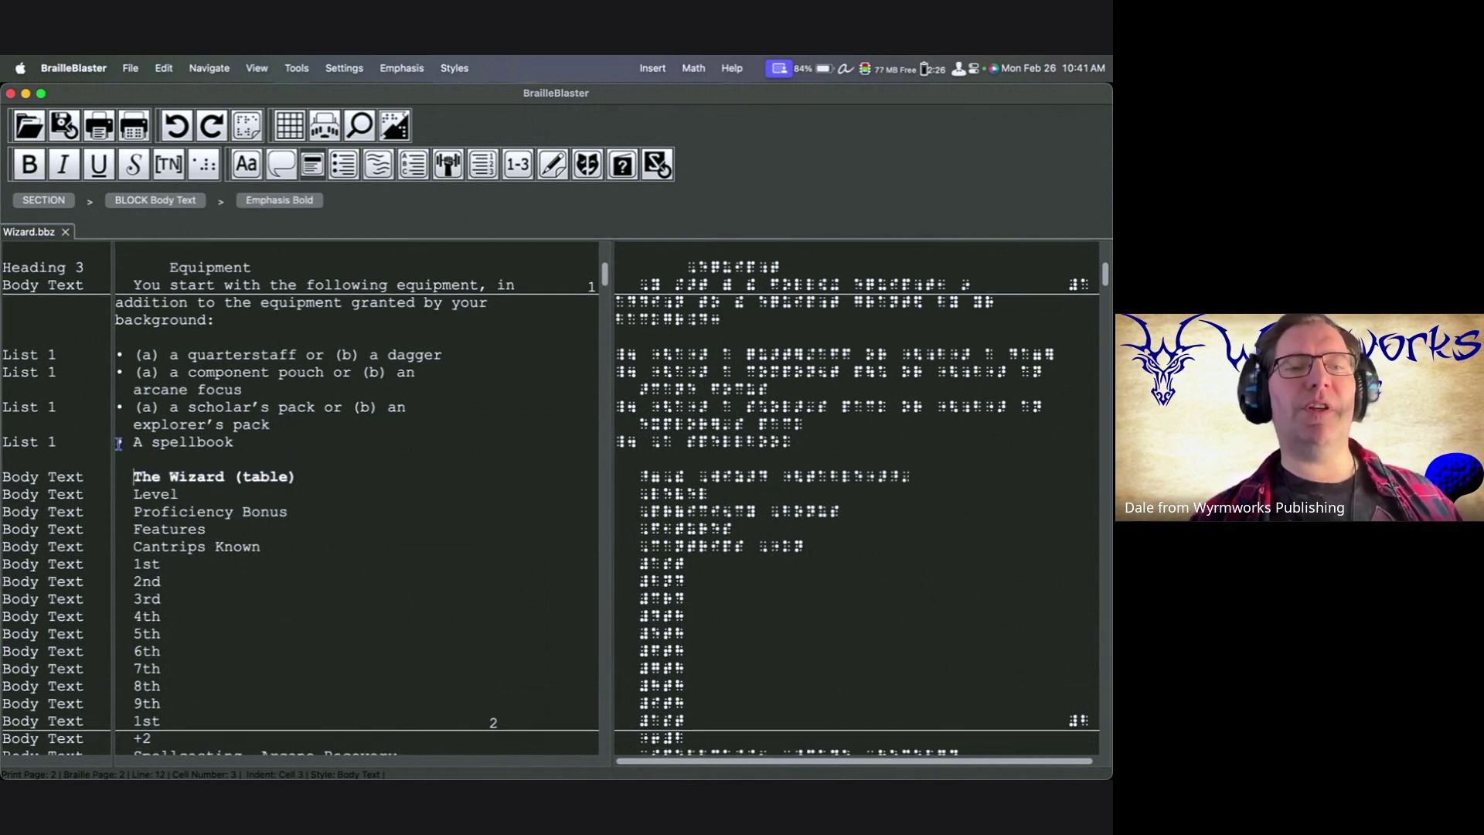
scroll(118, 444, "up", 5)
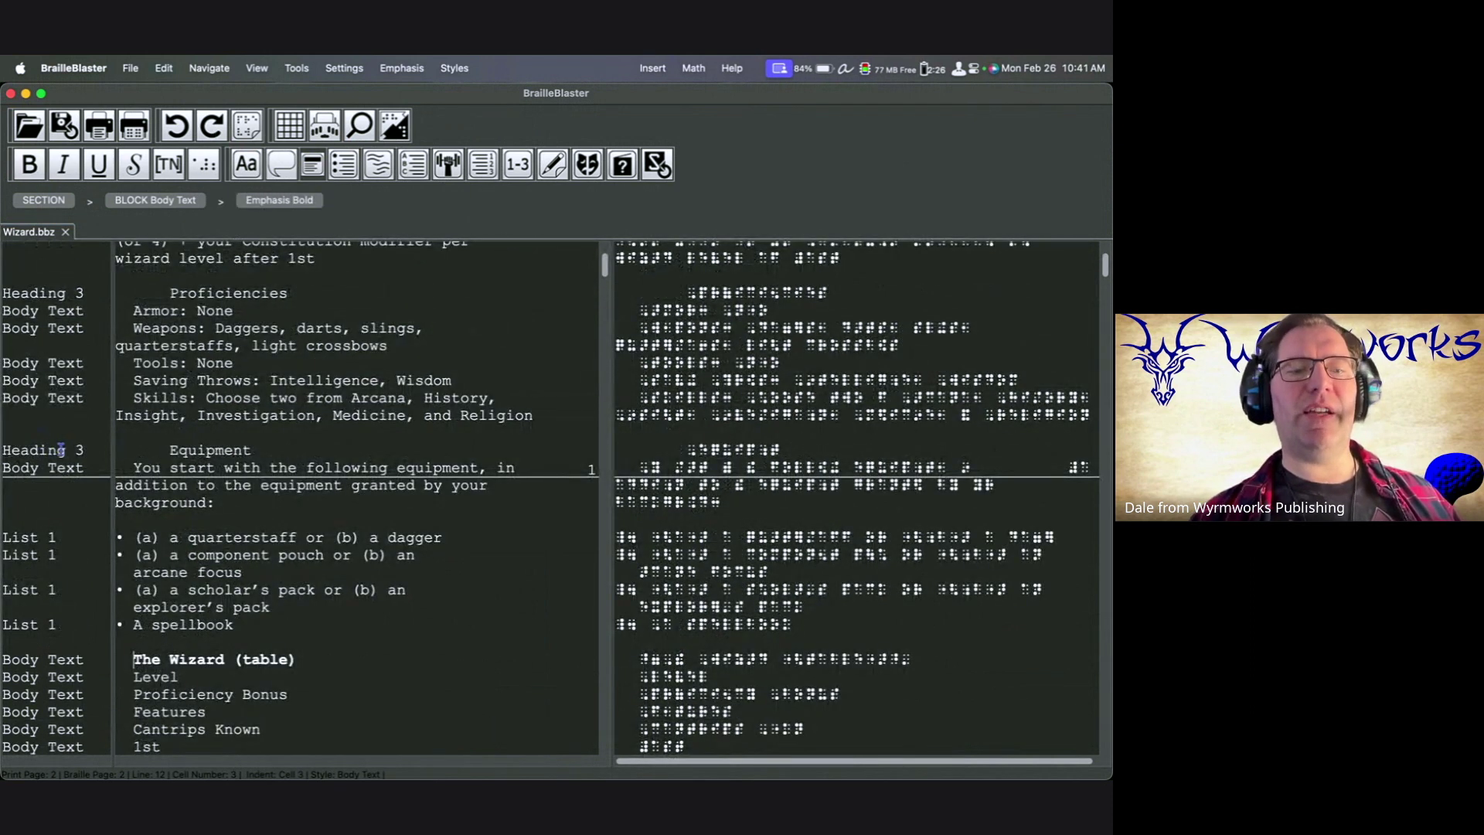
scroll(185, 450, "down", 4)
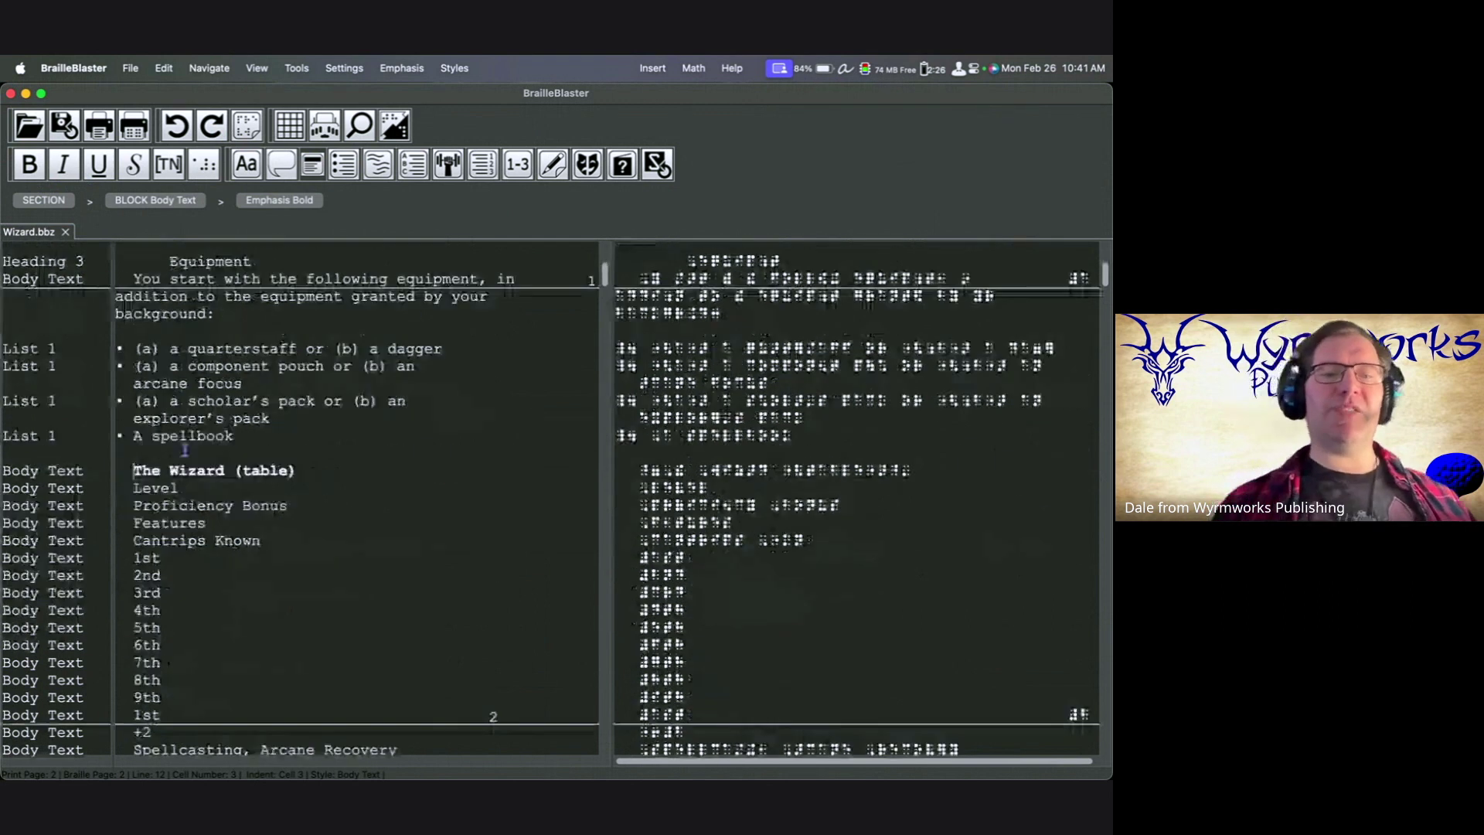
scroll(162, 452, "down", 1)
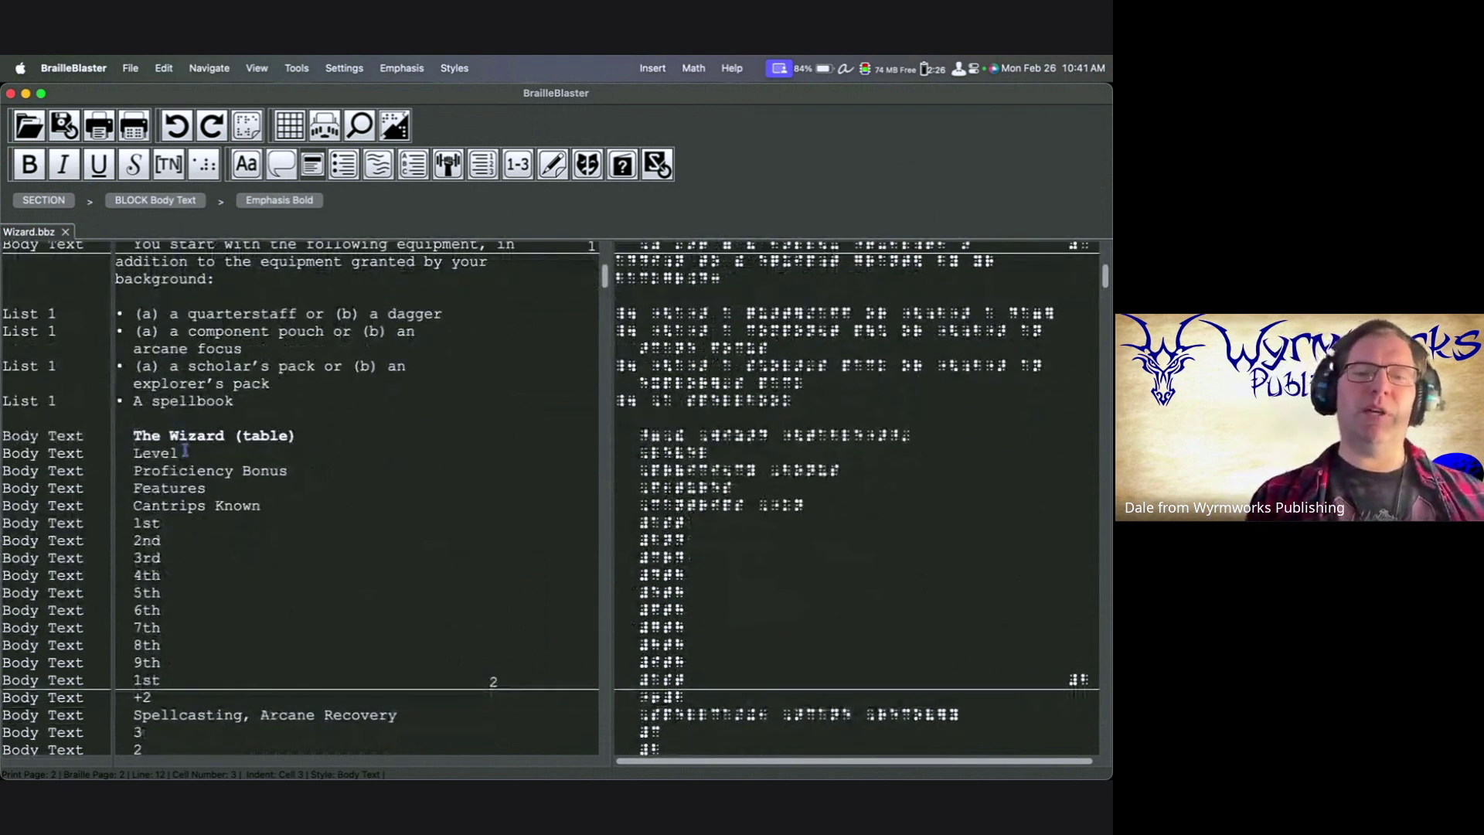
Convert the lines from "Level" through the last value before the Spellcasting heading into a 13-column table and save it with the Auto table type.
left_click(131, 455)
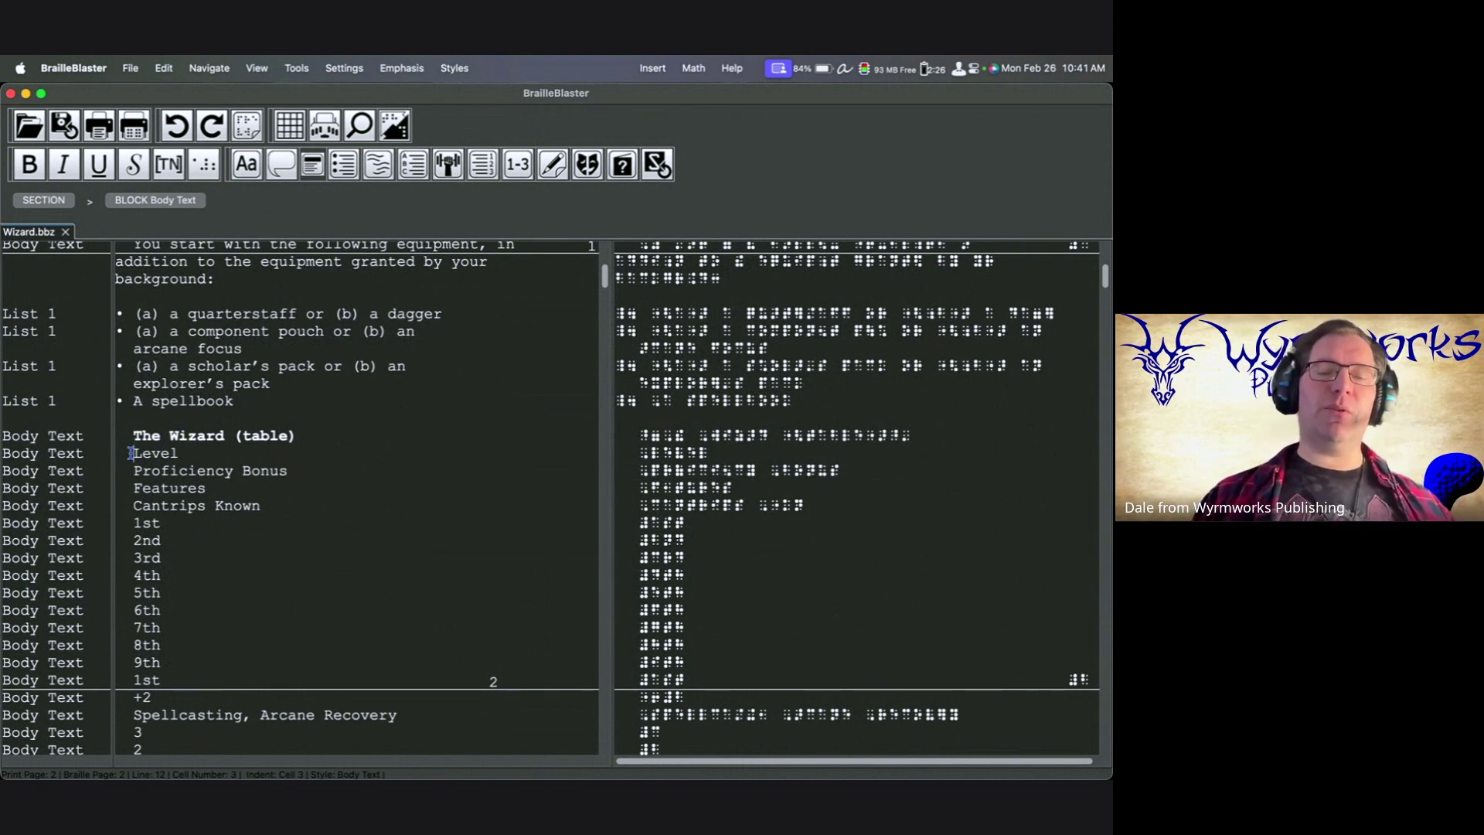
key("Tab")
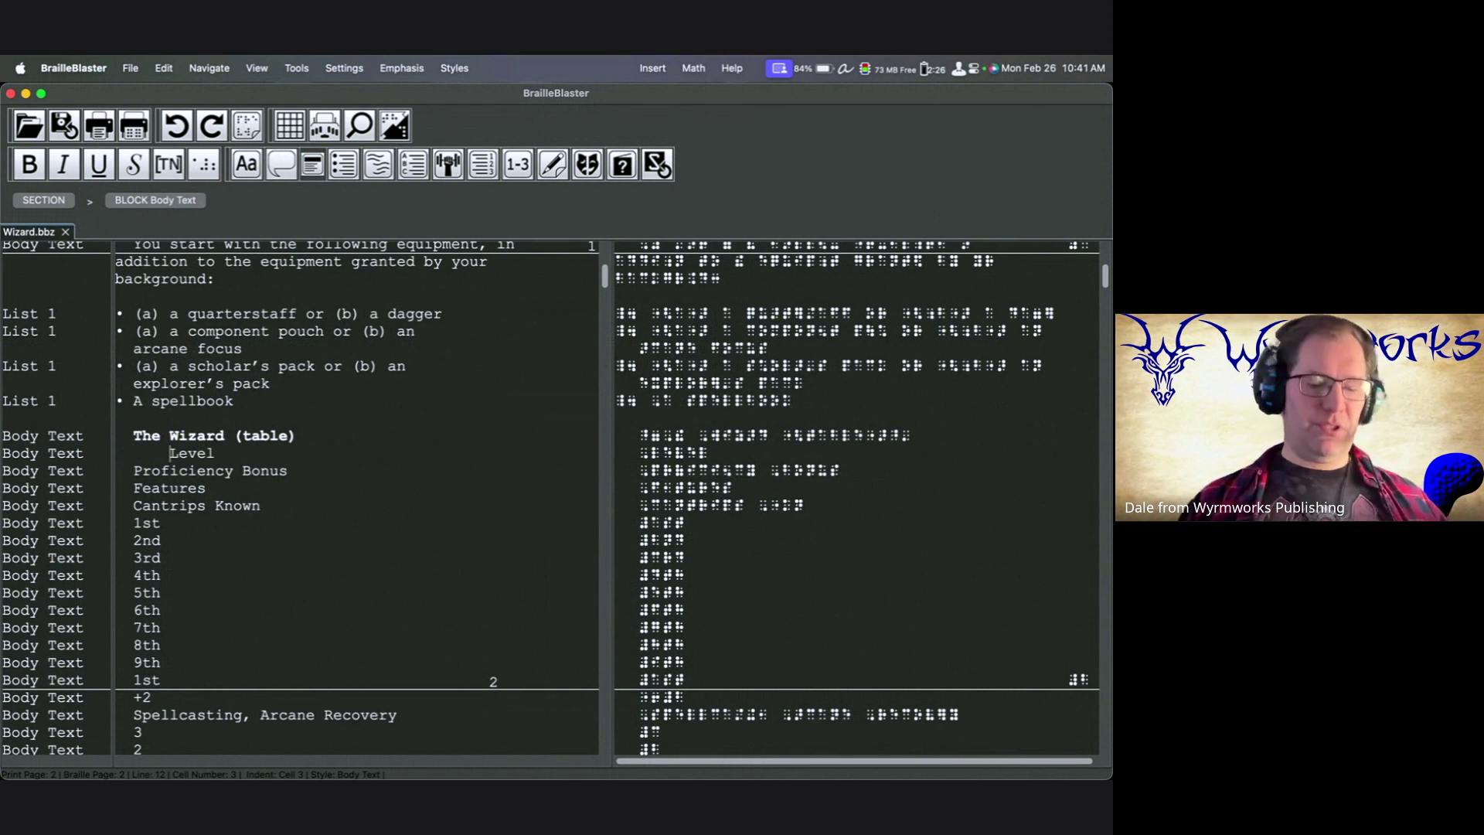
key("super+z")
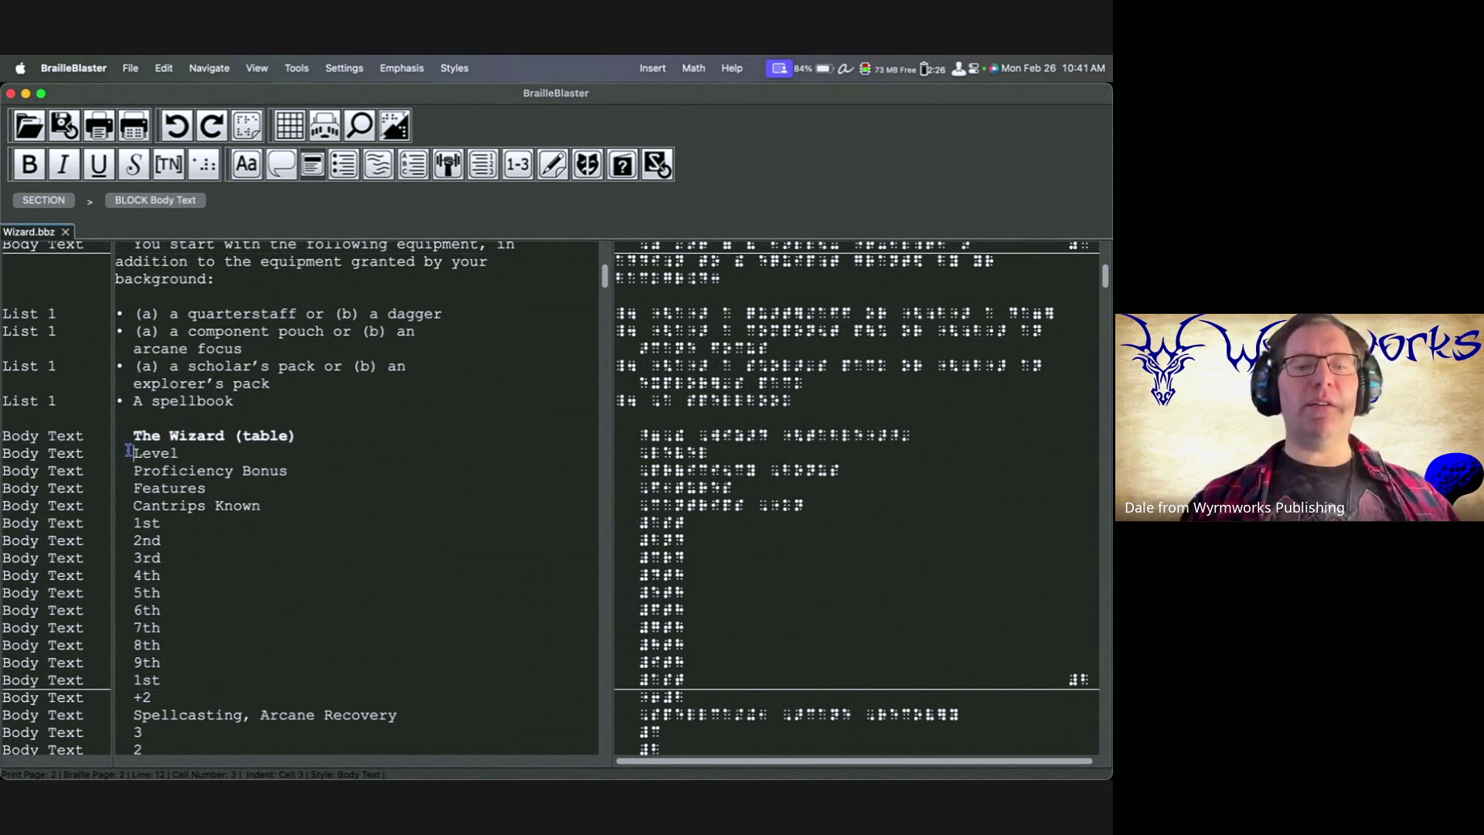
scroll(184, 501, "down", 2)
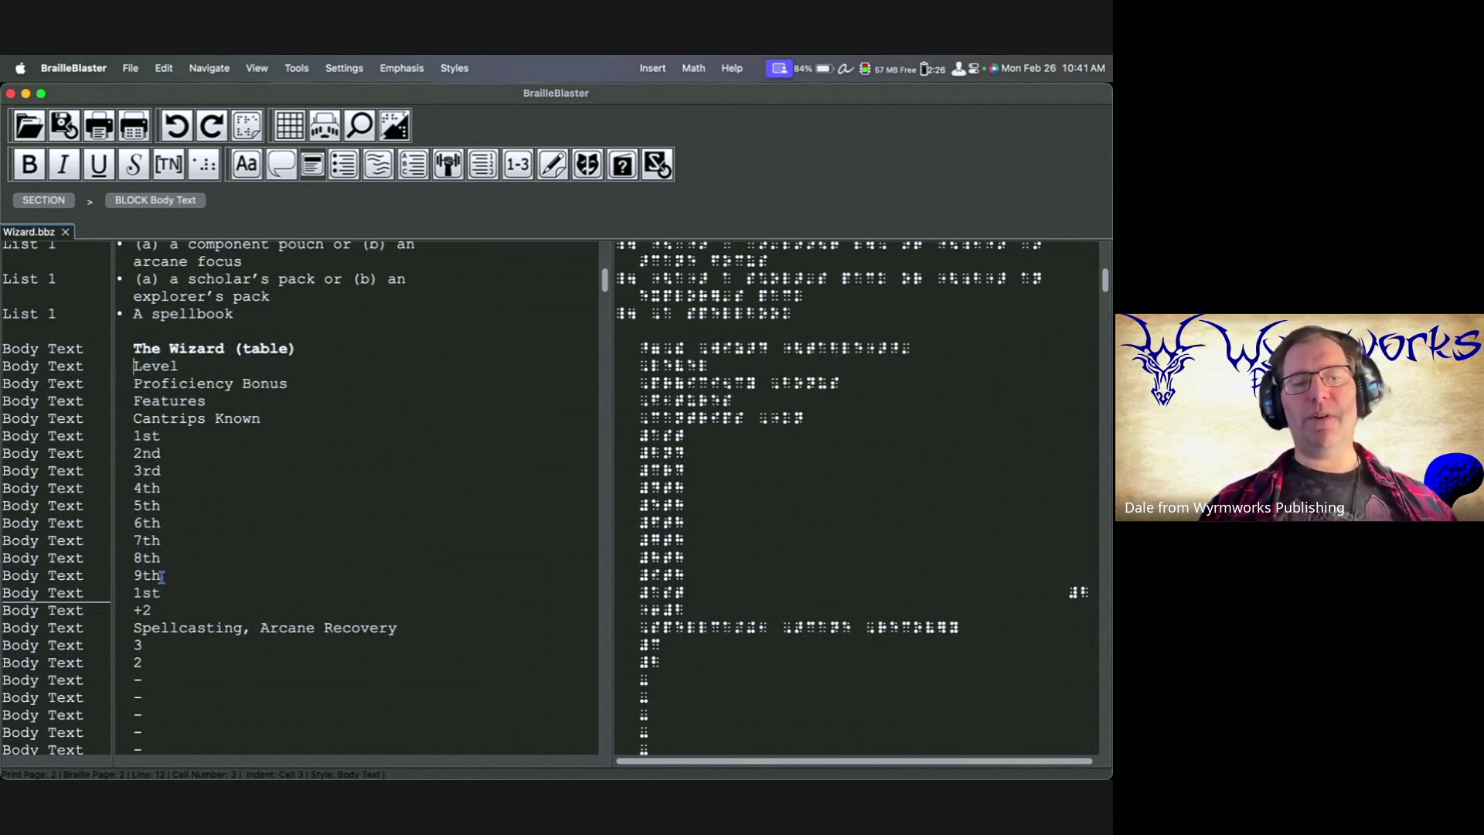
scroll(227, 654, "down", 6)
scroll(228, 654, "down", 20)
scroll(227, 653, "down", 20)
scroll(228, 653, "down", 12)
left_click_drag(227, 654, 233, 350)
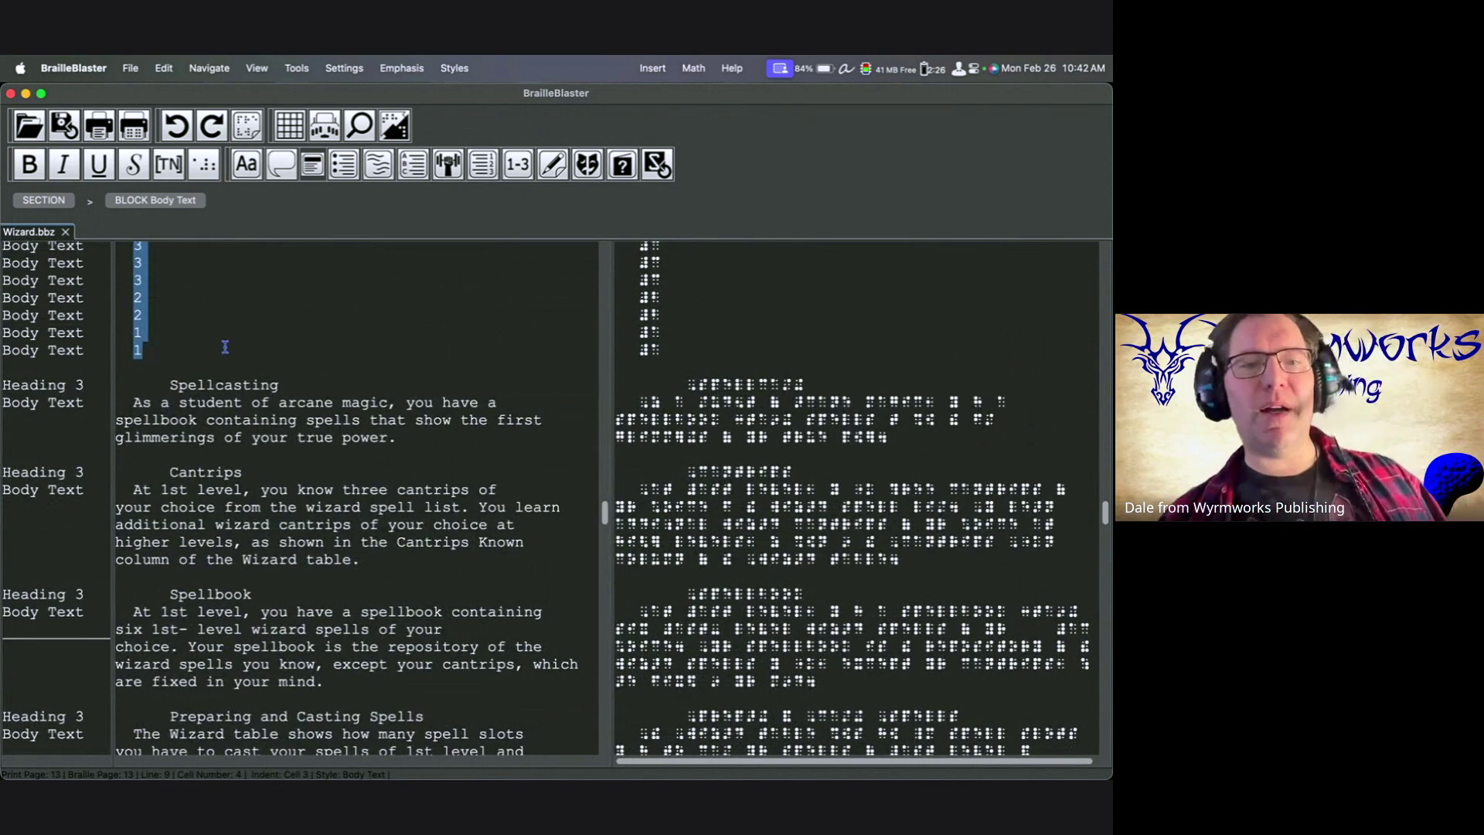
left_click(297, 67)
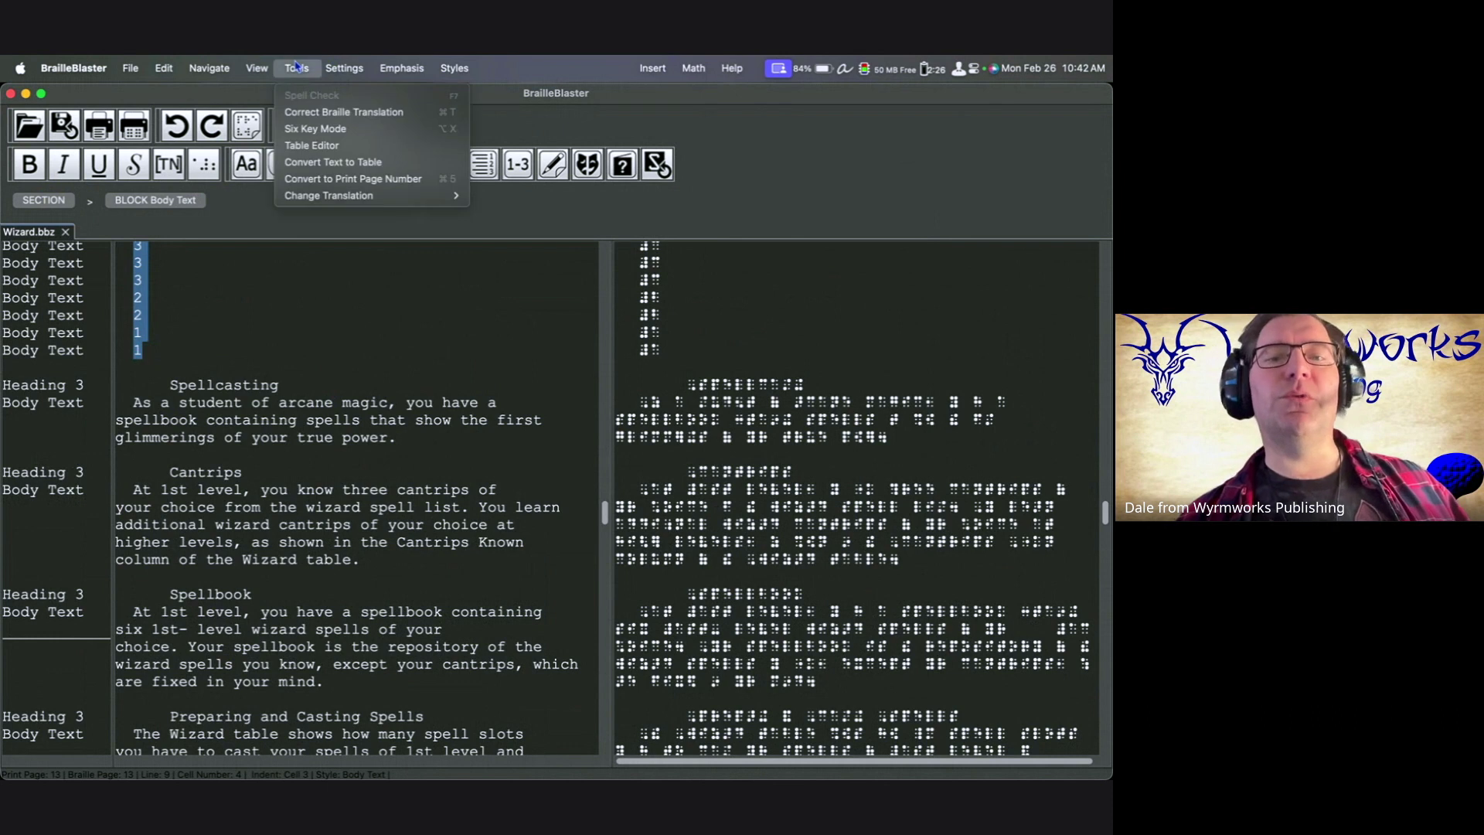
left_click(324, 162)
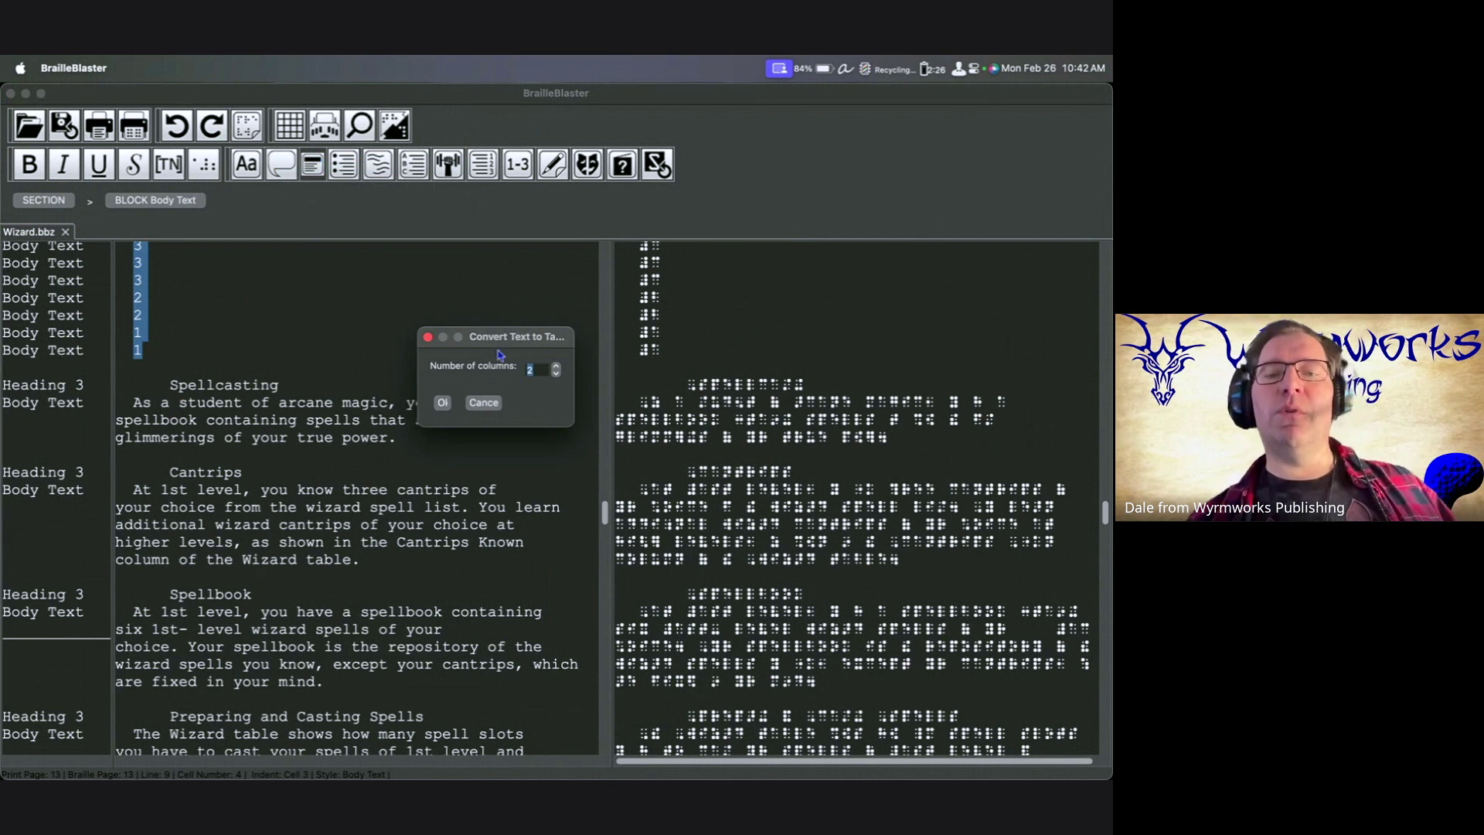
type("13")
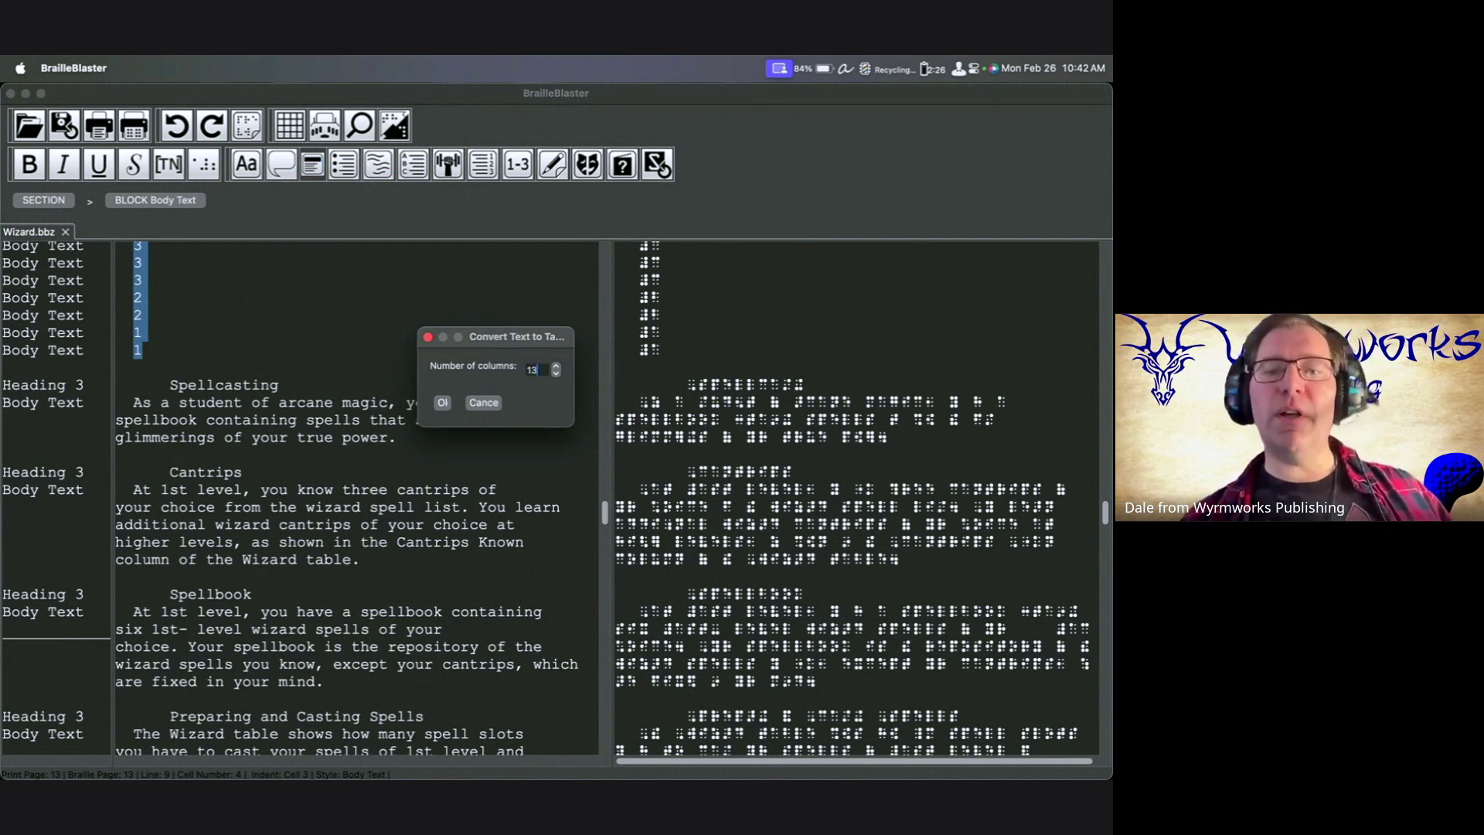
left_click(444, 403)
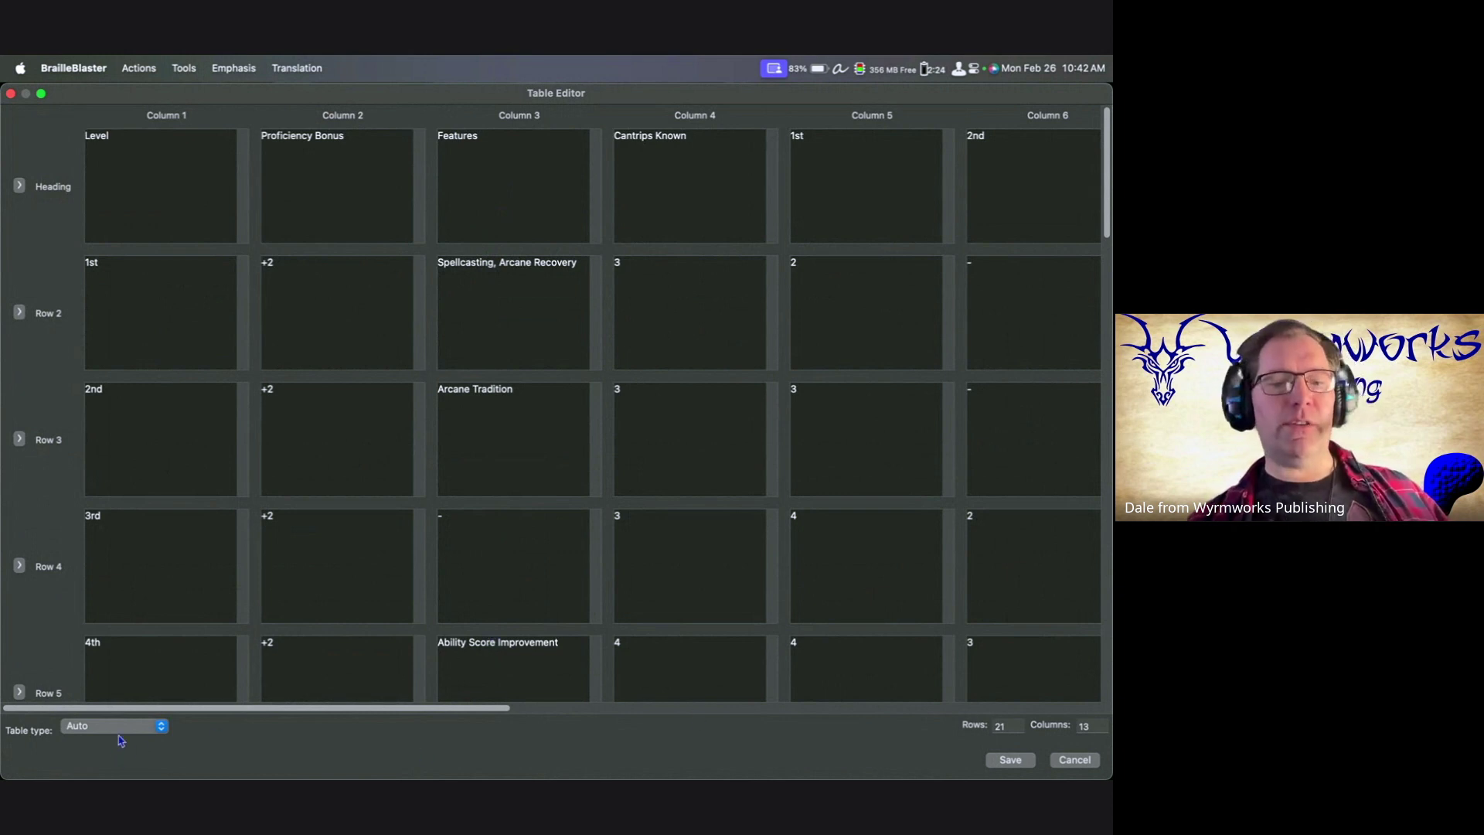
left_click(1017, 763)
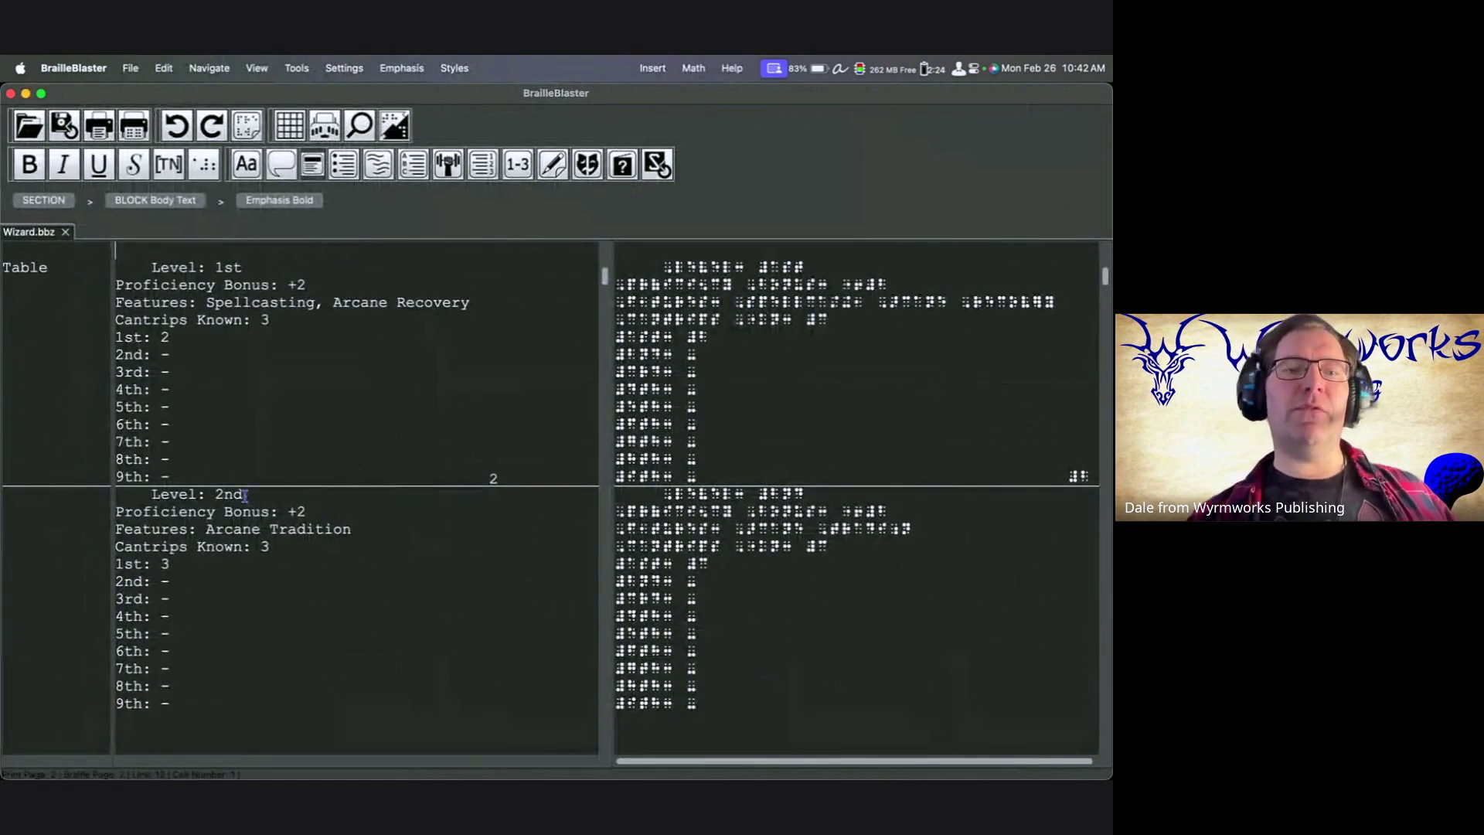
Review the converted table's entries from the 1st to the 20th level and return to the start of the document.
scroll(233, 534, "down", 10)
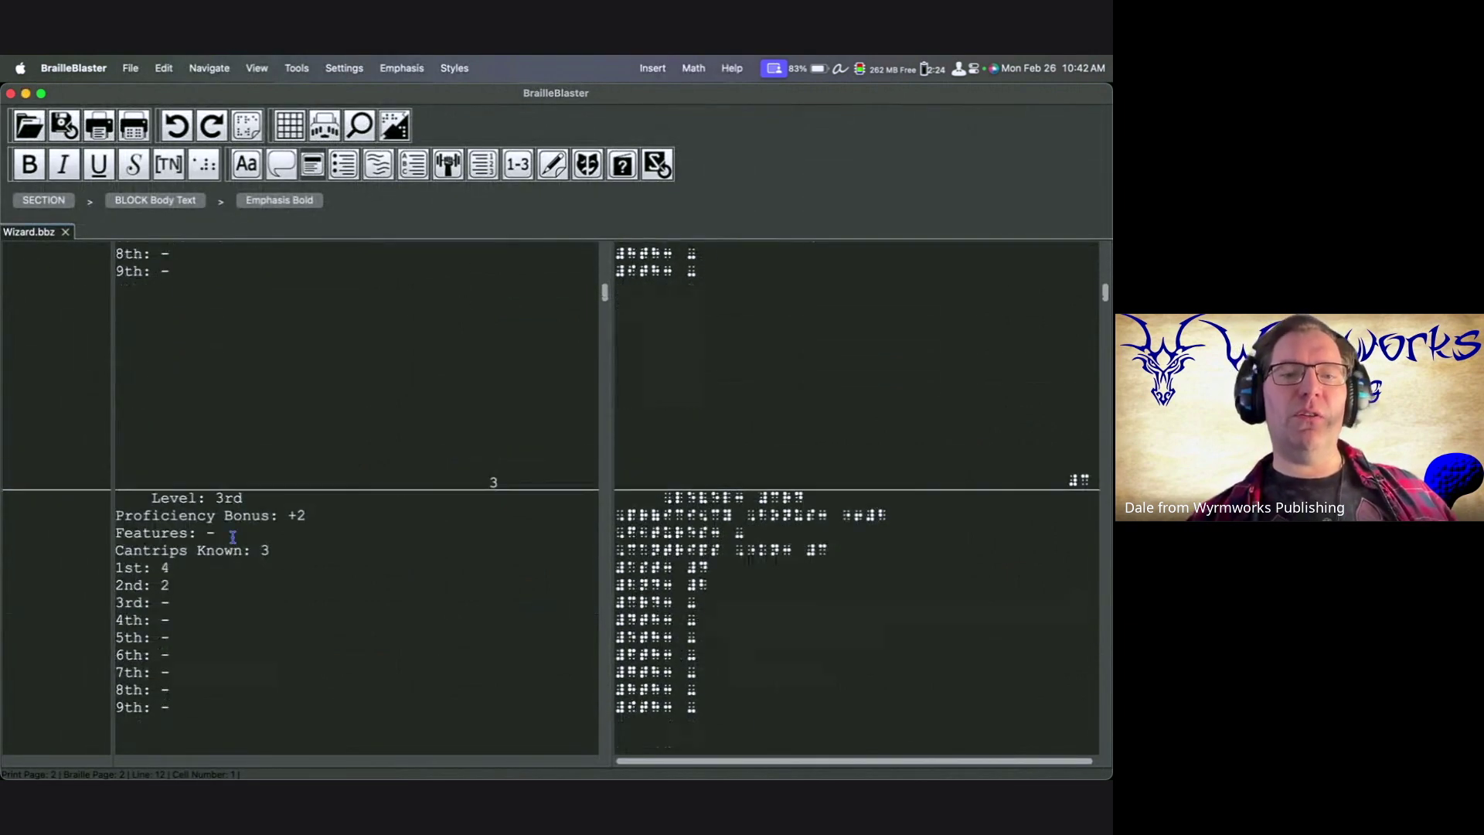
scroll(232, 537, "down", 15)
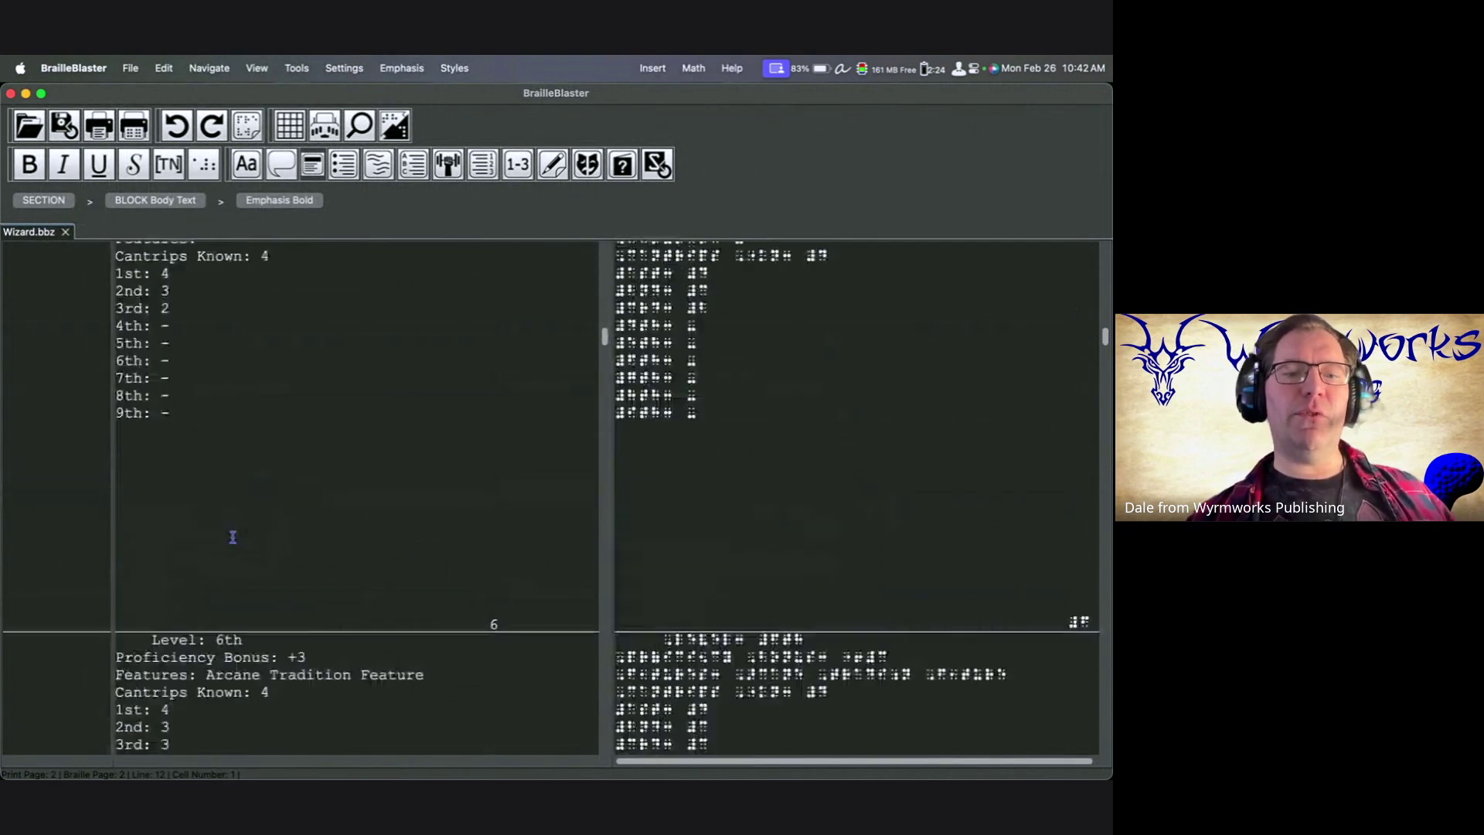
scroll(233, 536, "down", 15)
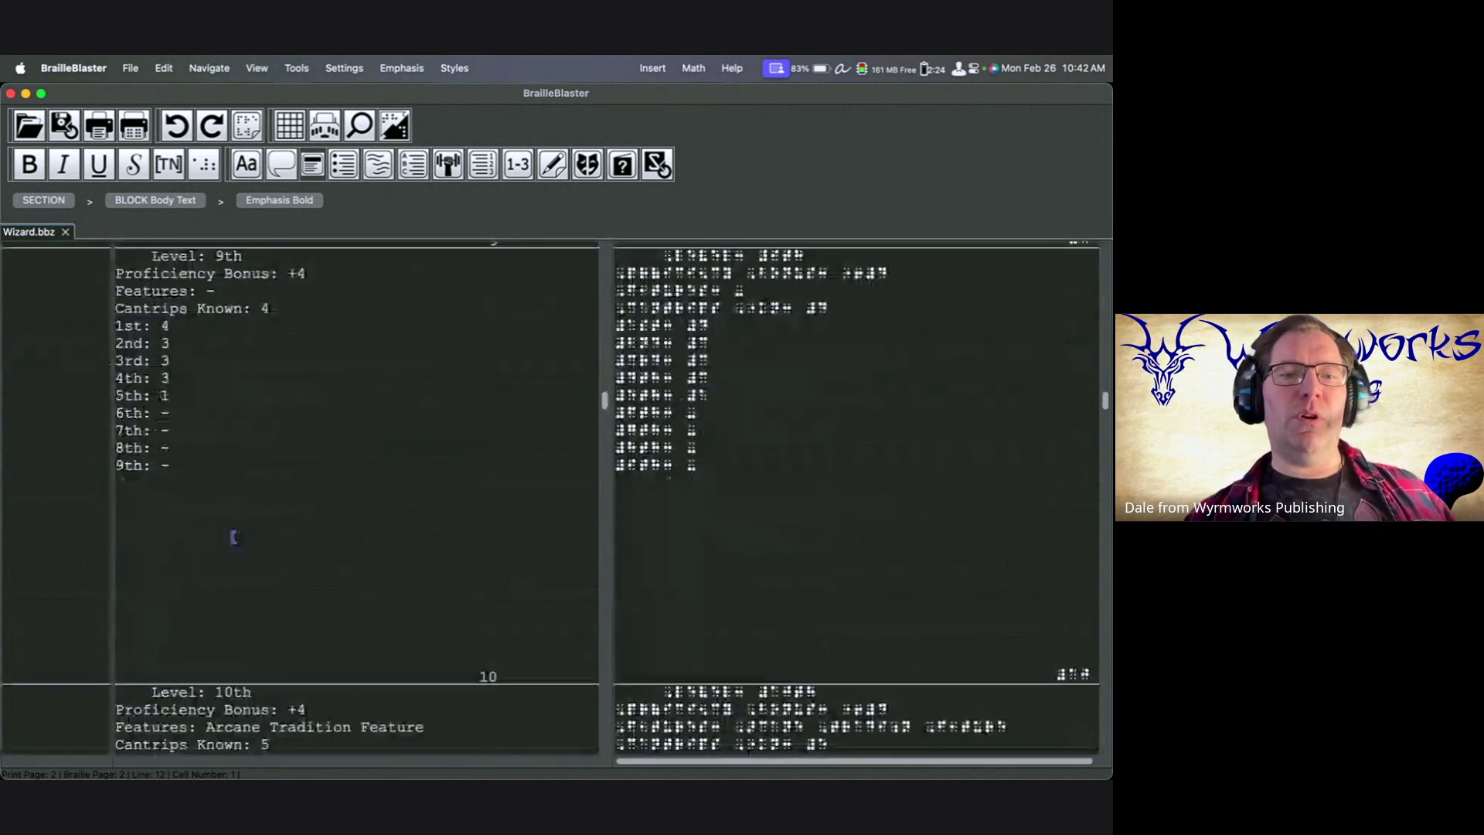
scroll(233, 536, "down", 15)
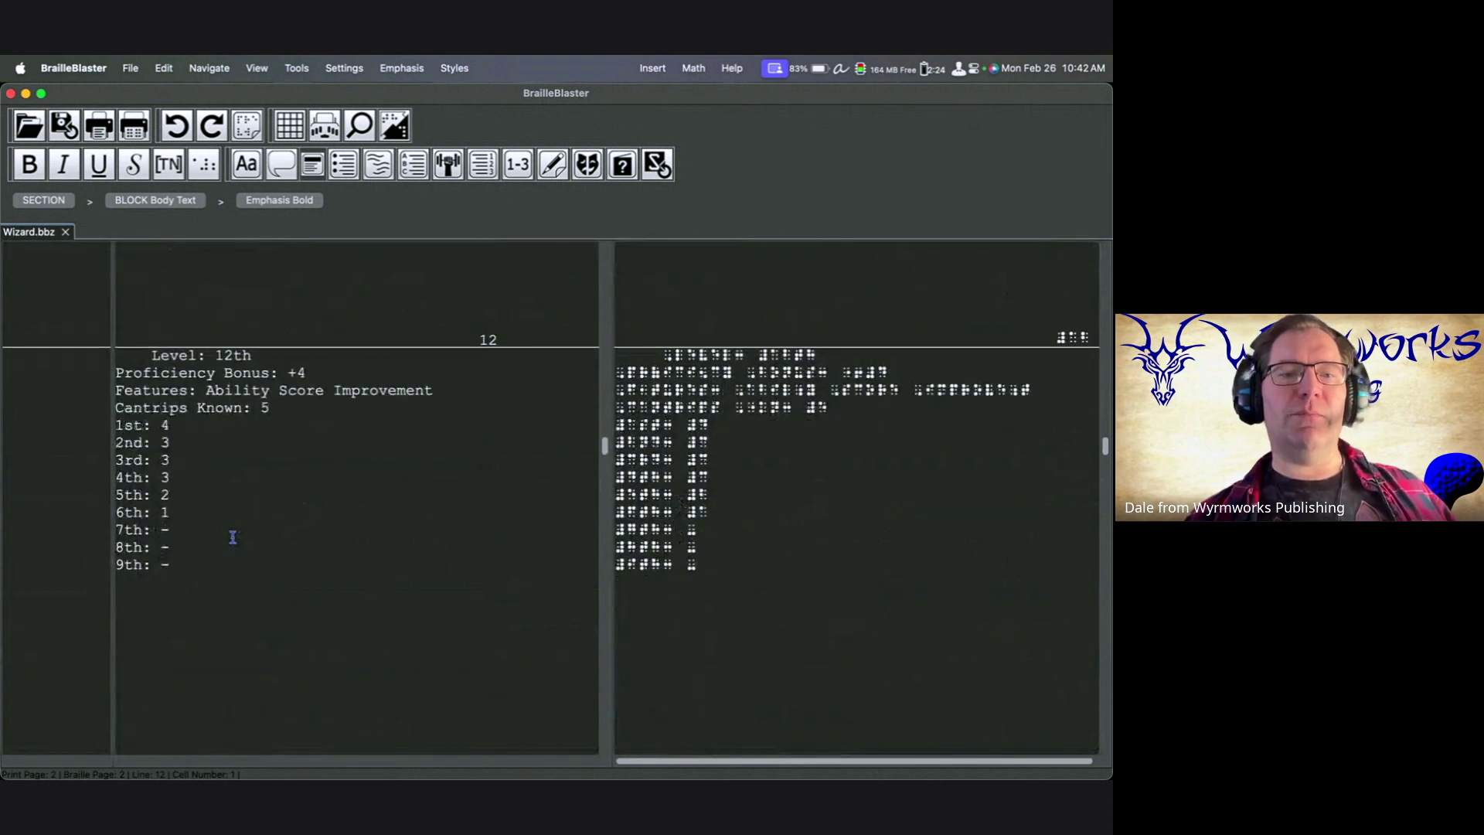
scroll(233, 537, "down", 8)
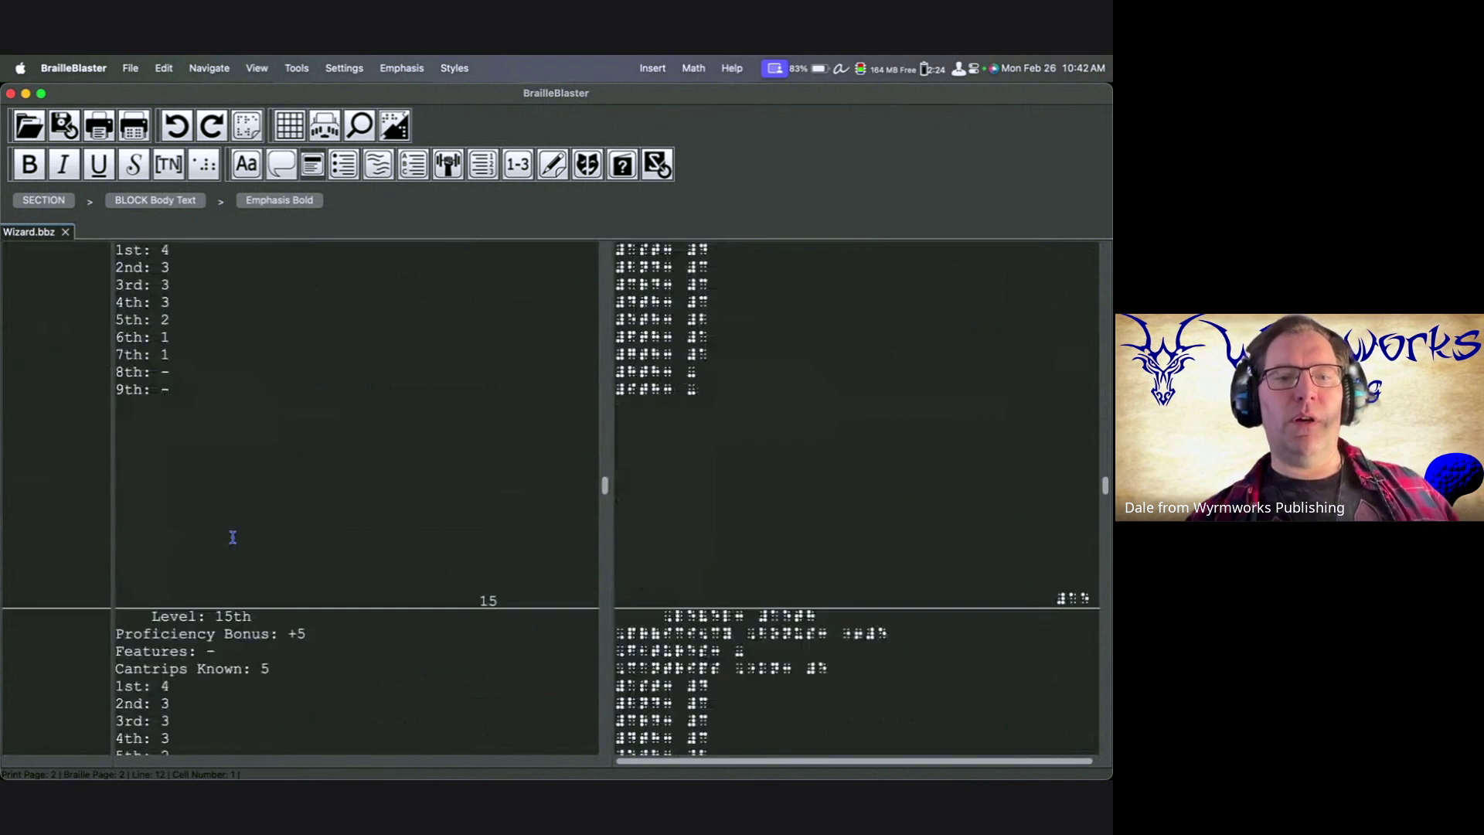
scroll(233, 537, "down", 8)
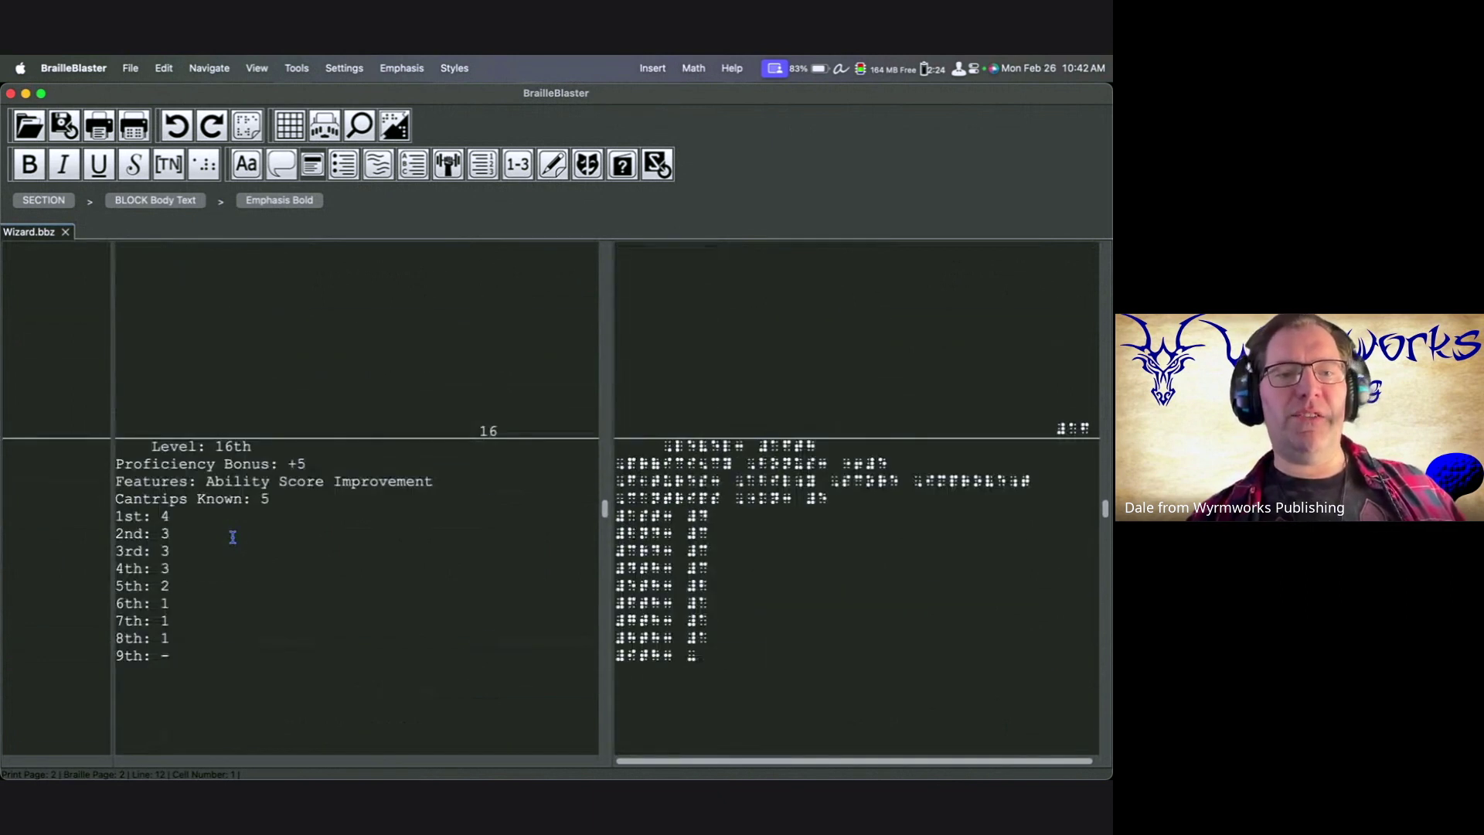
scroll(233, 536, "down", 20)
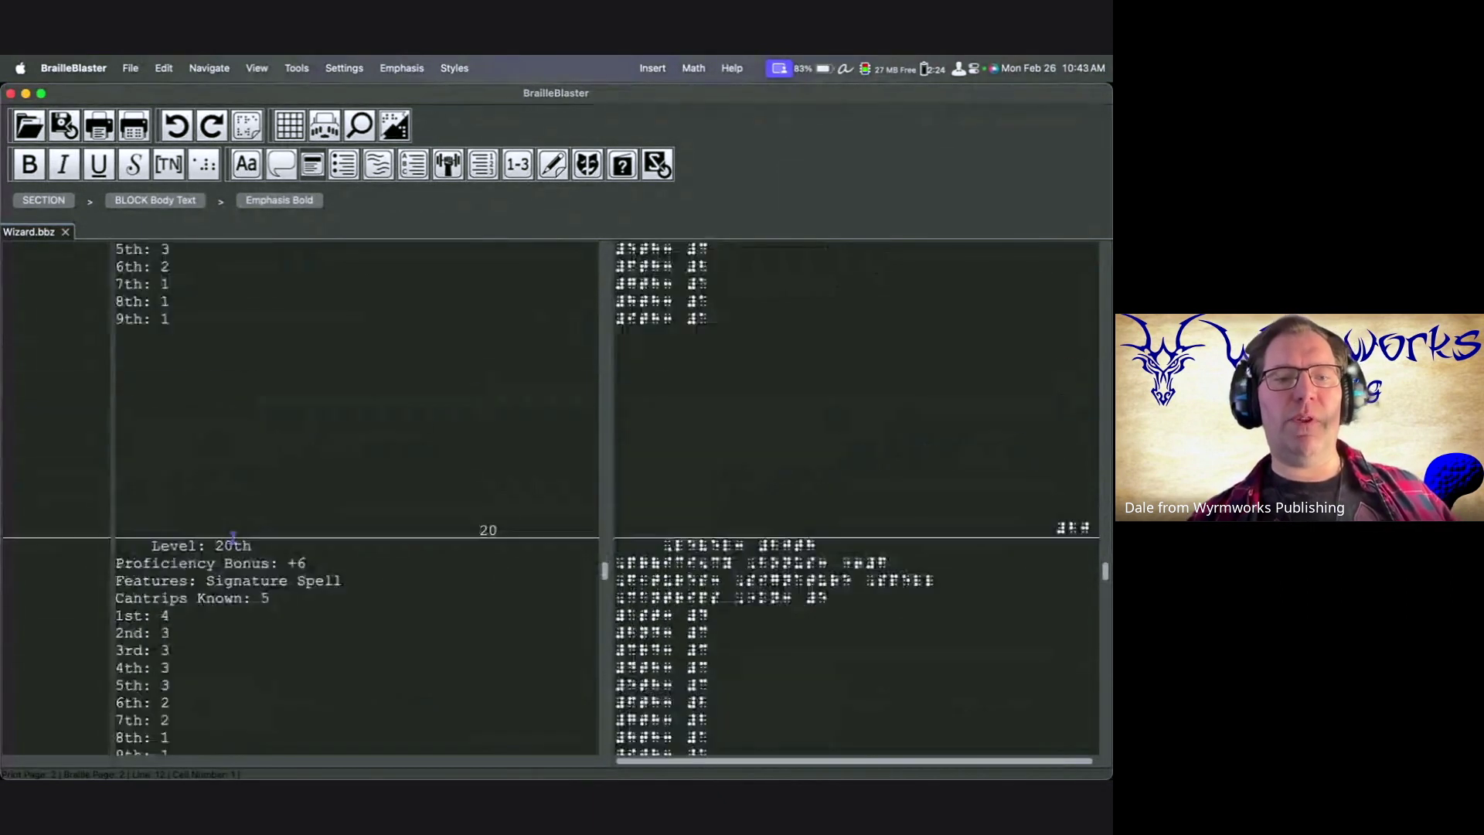
scroll(233, 536, "down", 5)
scroll(233, 537, "down", 5)
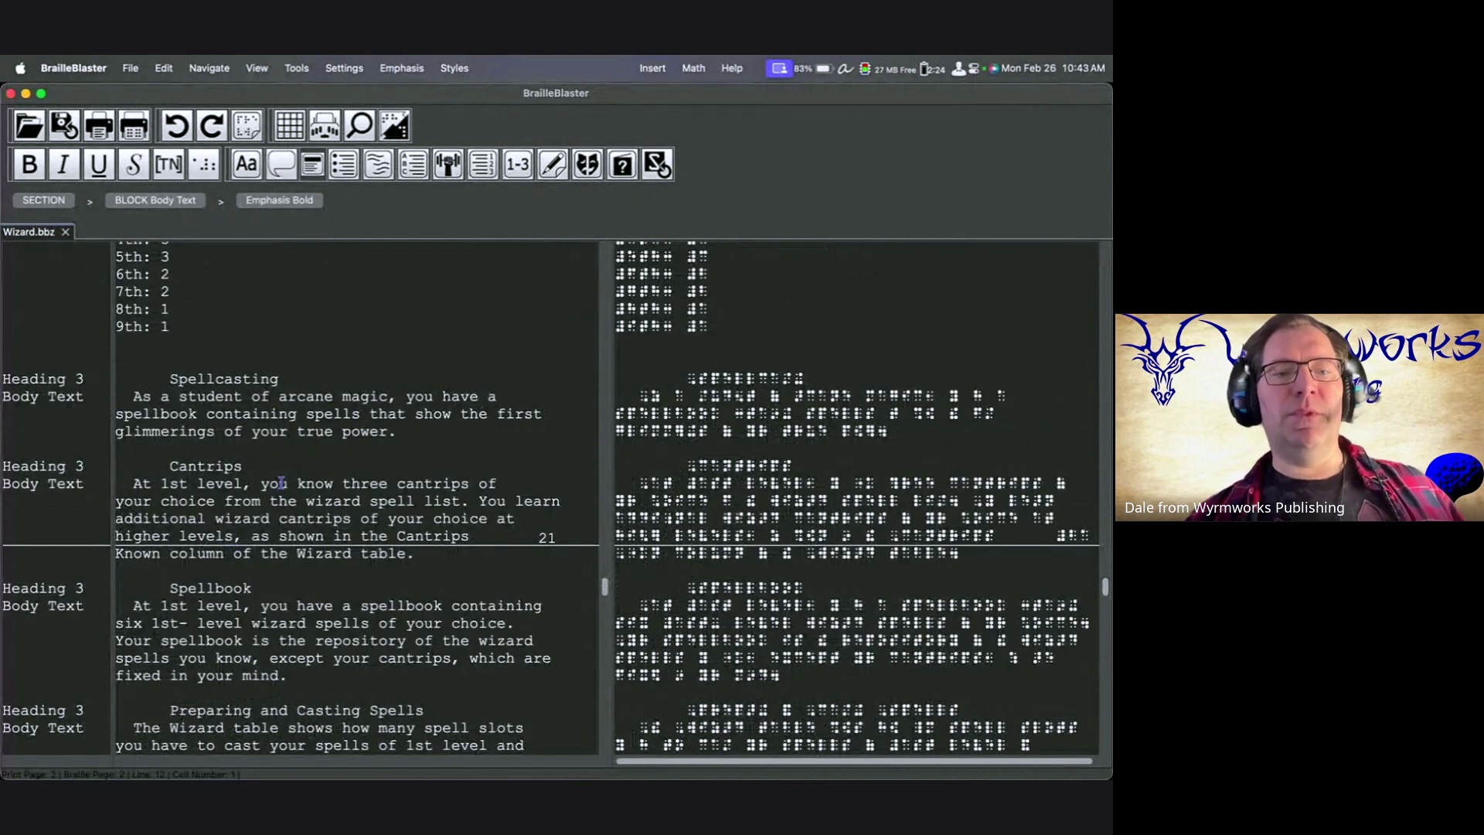
key("ctrl+Home")
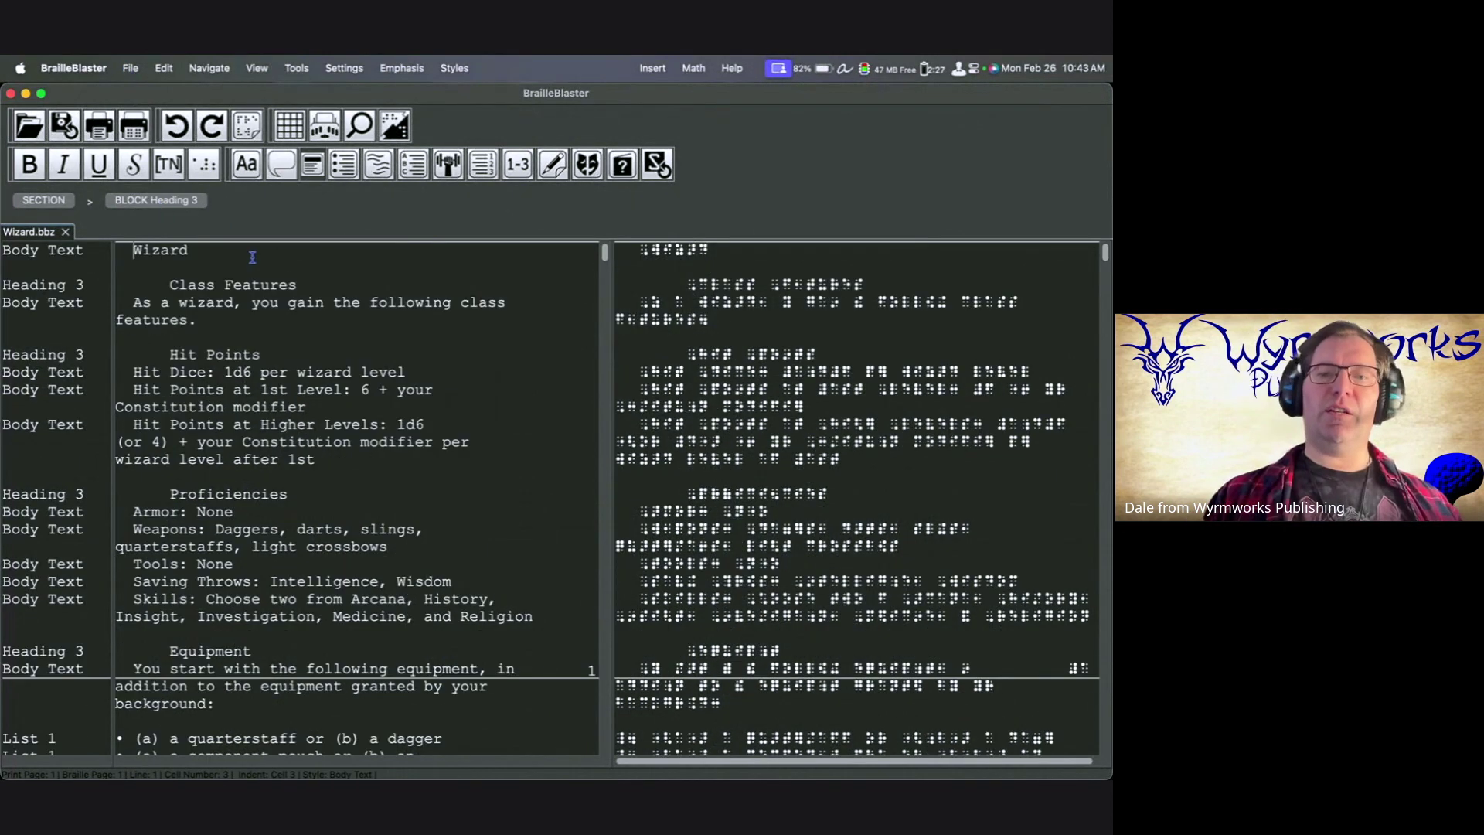